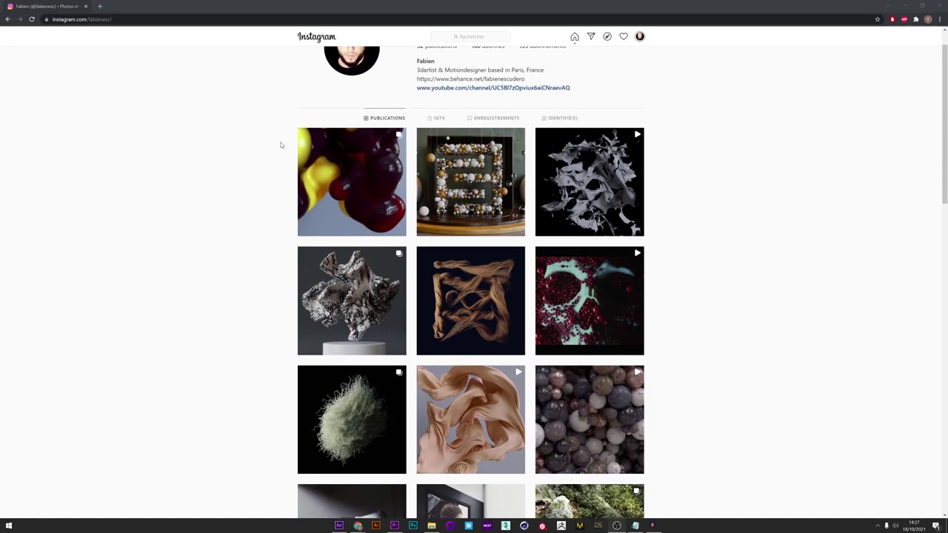
scroll(281, 146, "up", 3)
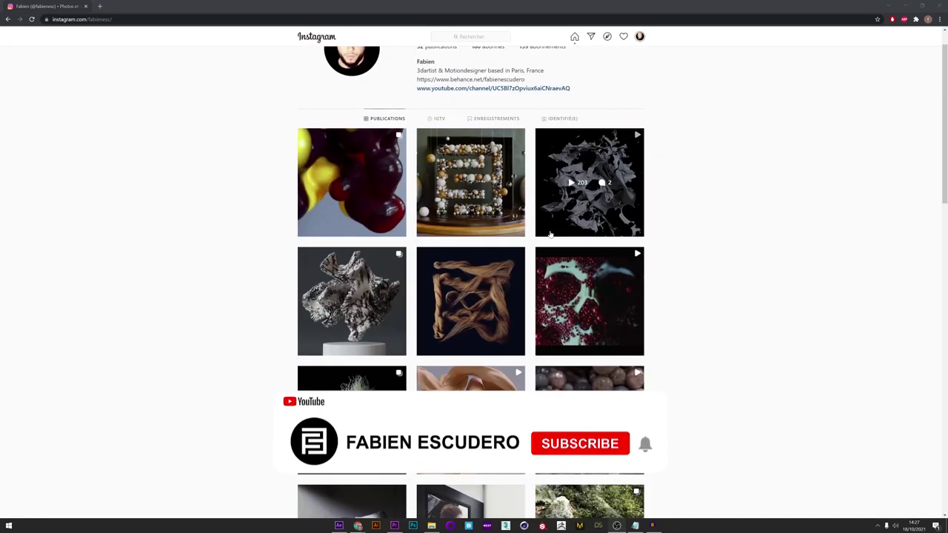
scroll(592, 222, "up", 1)
scroll(391, 352, "down", 1)
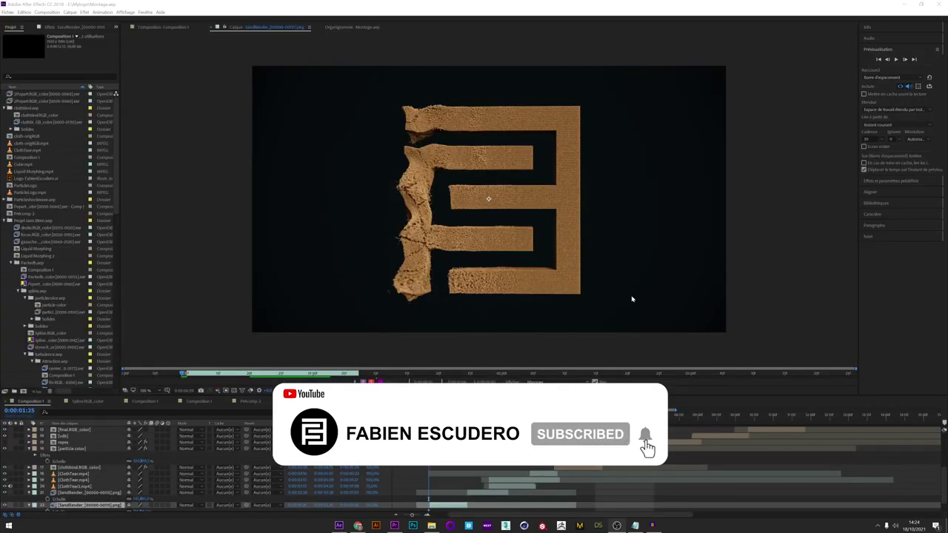
left_click_drag(217, 378, 277, 377)
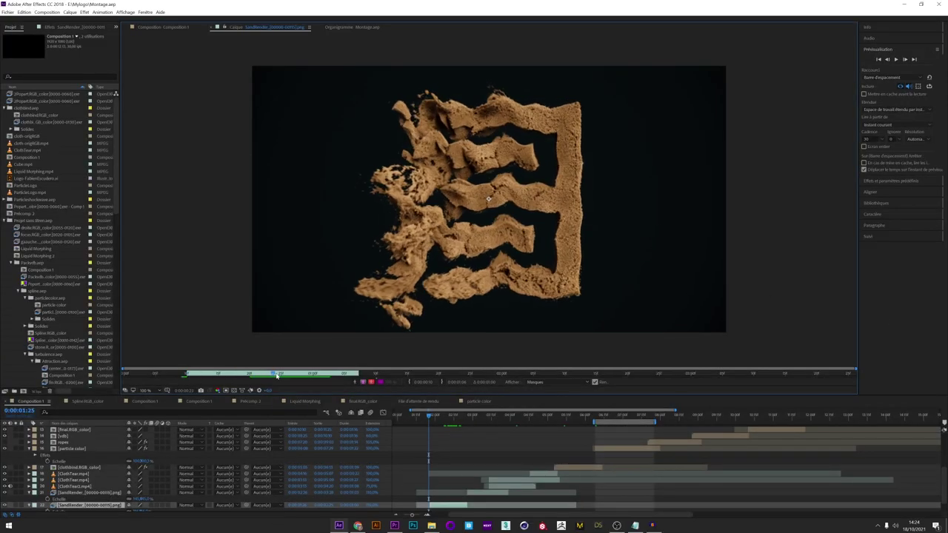
left_click_drag(336, 373, 339, 373)
left_click_drag(252, 374, 206, 374)
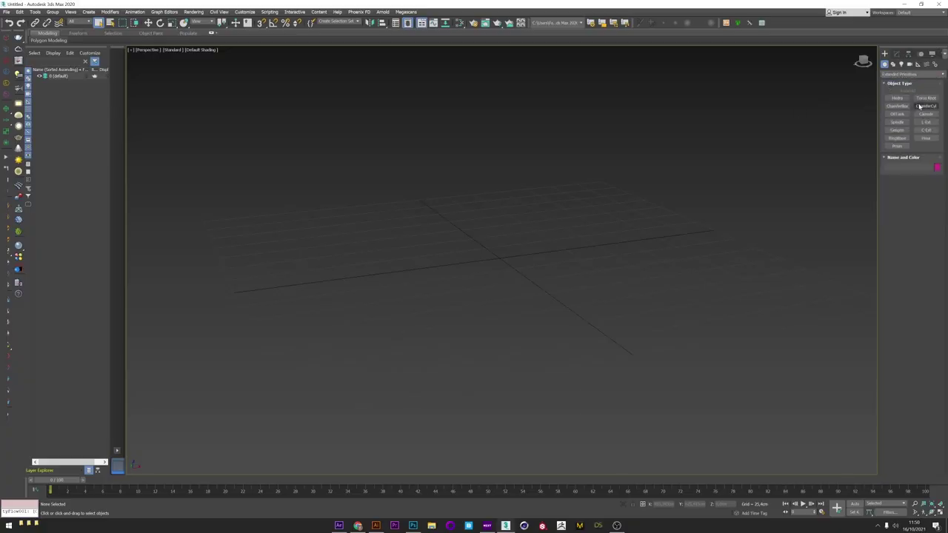
Step: Create a thick torus knot extended primitive at the centre of the grid
left_click(926, 98)
left_click_drag(499, 254, 501, 275)
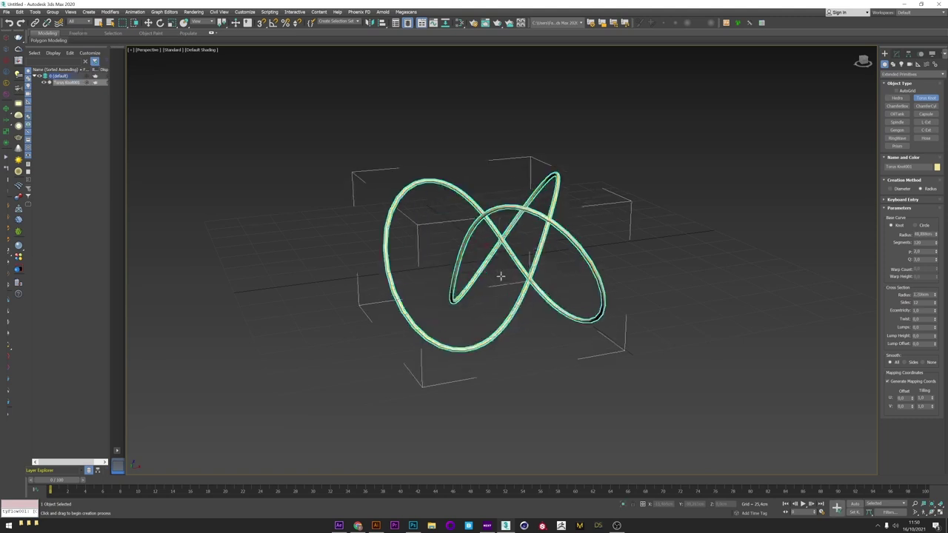
middle_click_drag(500, 264, 578, 231)
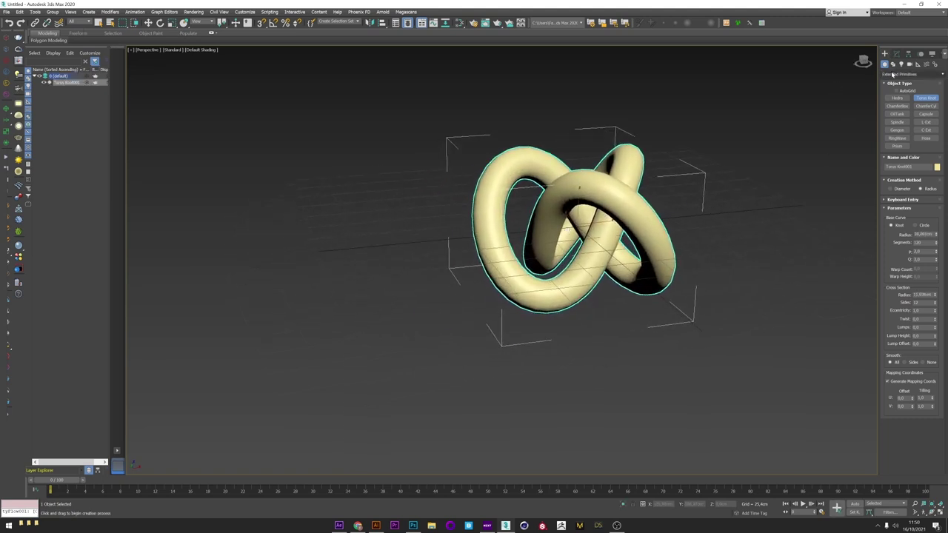
Step: Place a tyFlow object beside the torus knot and open its editor clear of the knot
left_click(895, 74)
left_click(890, 83)
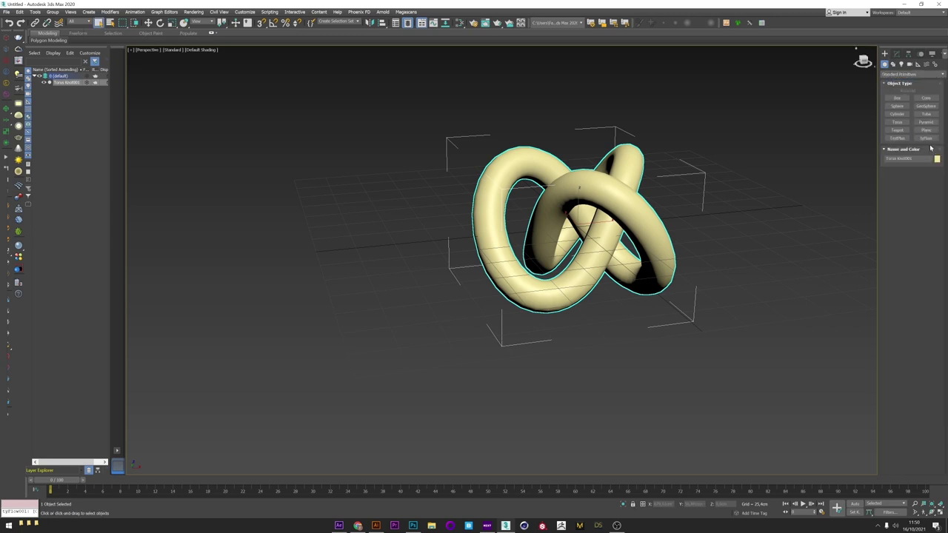
middle_click_drag(700, 254, 535, 263)
left_click_drag(716, 267, 740, 290)
left_click(907, 189)
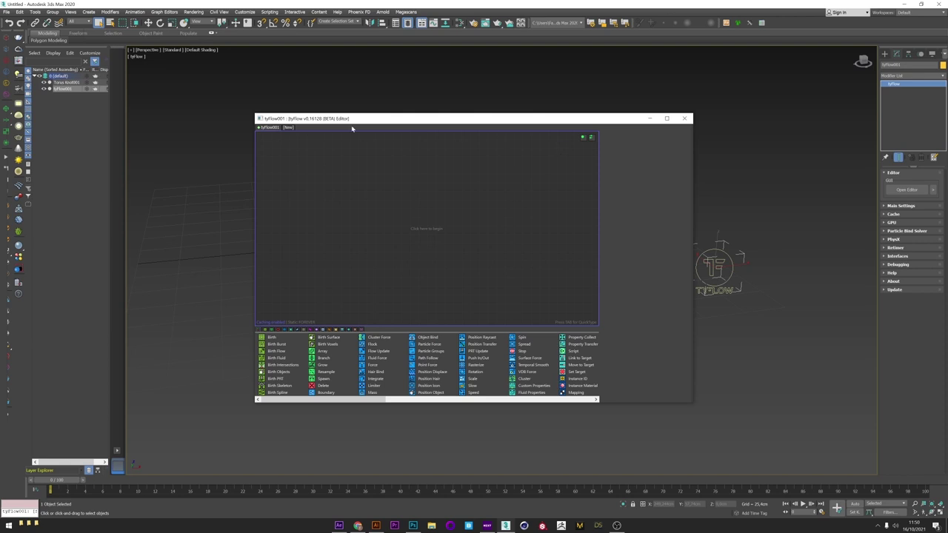
left_click_drag(253, 153, 356, 152)
left_click_drag(429, 117, 605, 92)
Step: Start a particle event with Birth Voxels, use the torus knot as the voxel source object, and hide the original knot
left_click_drag(618, 320, 615, 156)
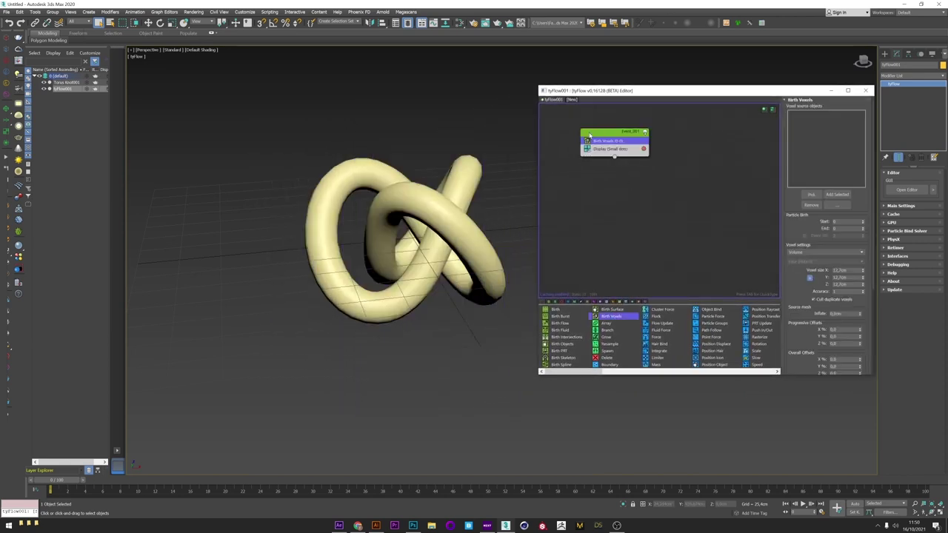
left_click(464, 199)
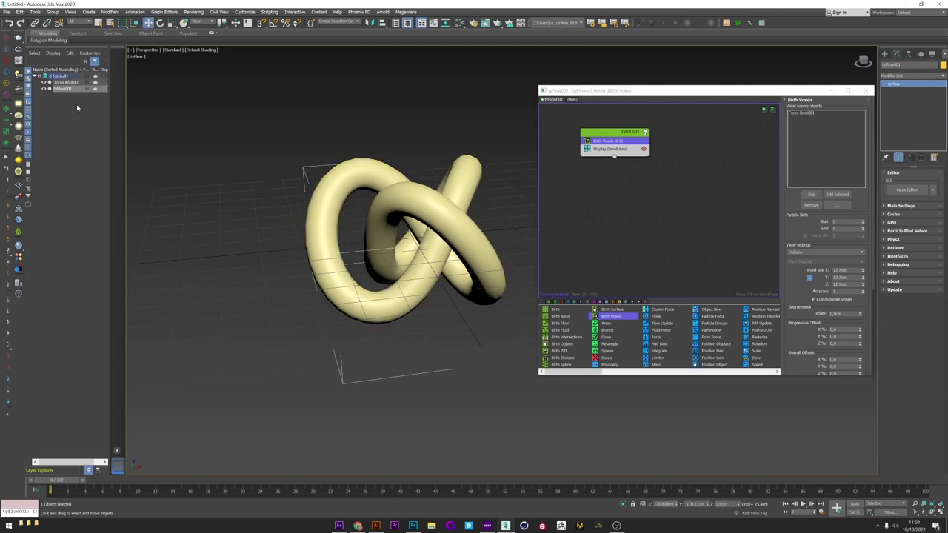
left_click(46, 83)
Step: Set the event's Display operator type to Geometry
left_click(588, 149)
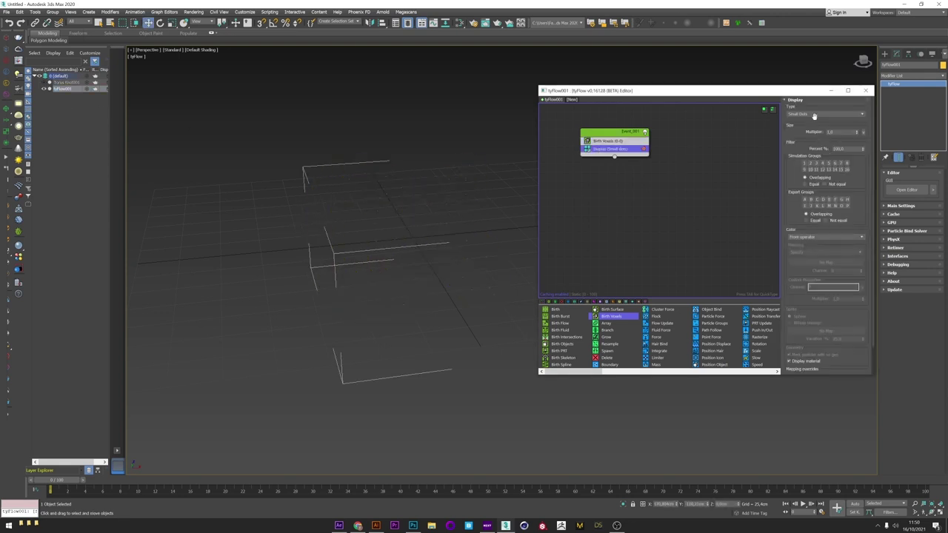
left_click(815, 114)
left_click(814, 119)
Step: Add a Shape operator to the event beneath Birth Voxels
left_click(604, 143)
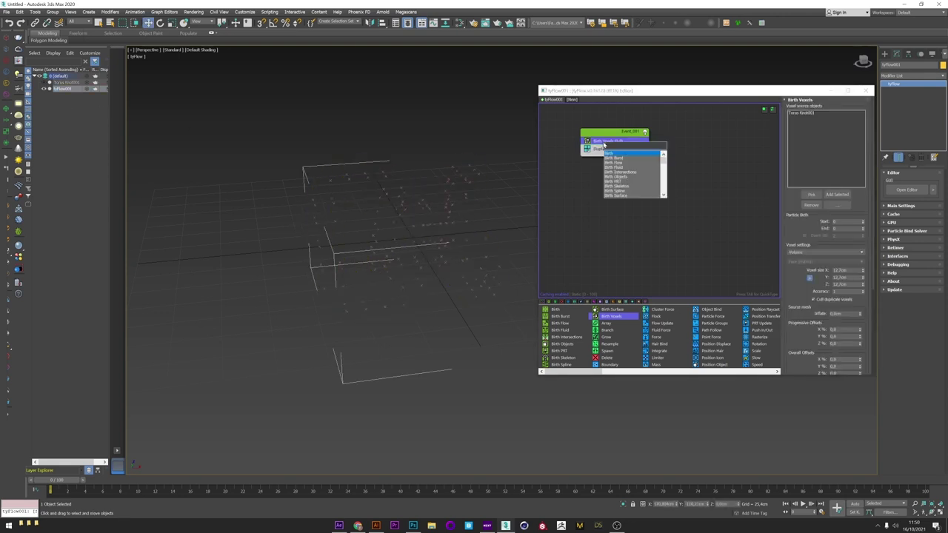
type("shap")
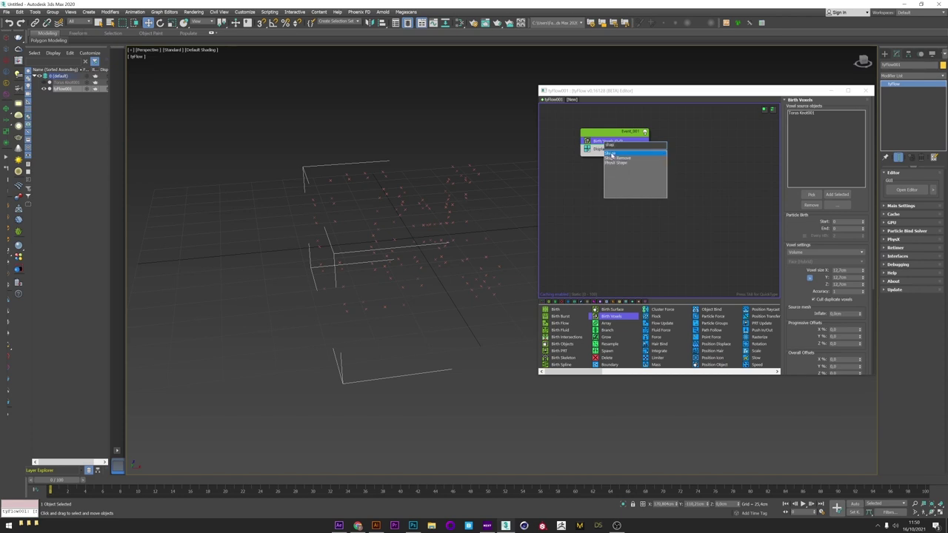
left_click(611, 153)
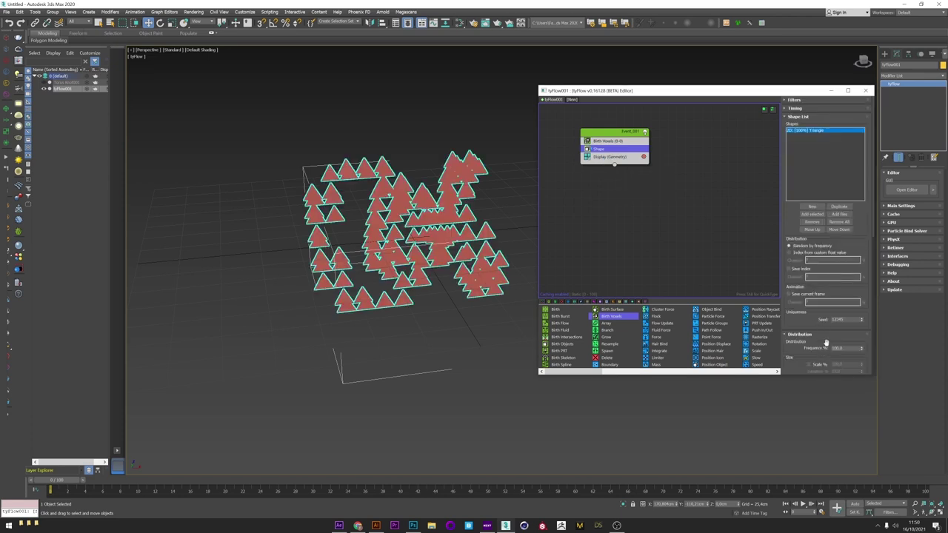
Step: Enable scale on the Shape operator and set its mesh type to the 3D Geosphere (LowRes)
left_click_drag(825, 343, 818, 277)
left_click(818, 302)
left_click(819, 338)
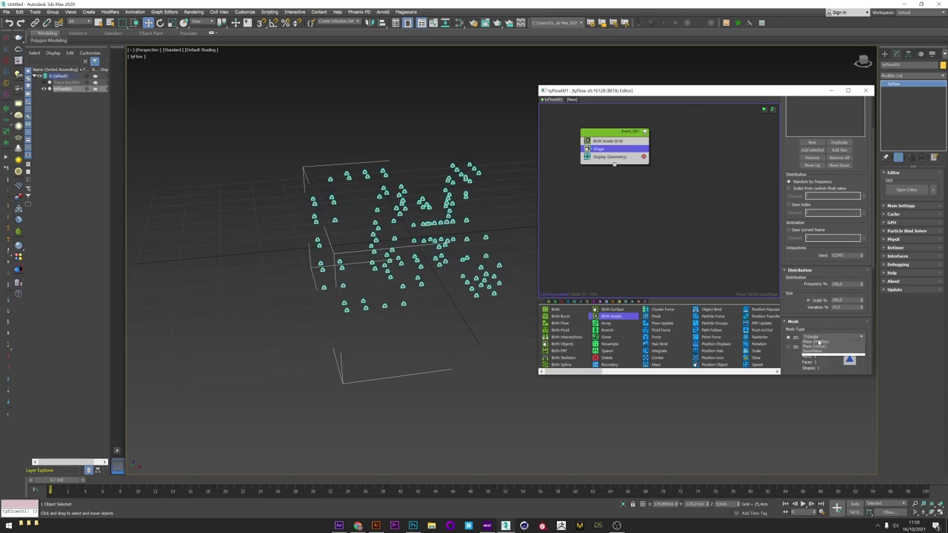
left_click(795, 346)
left_click(795, 346)
left_click(814, 347)
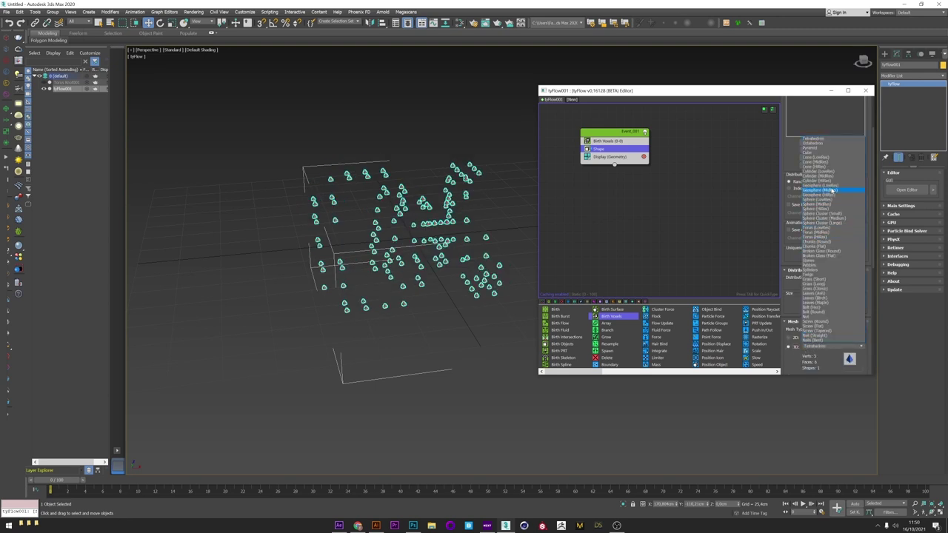
left_click(832, 191)
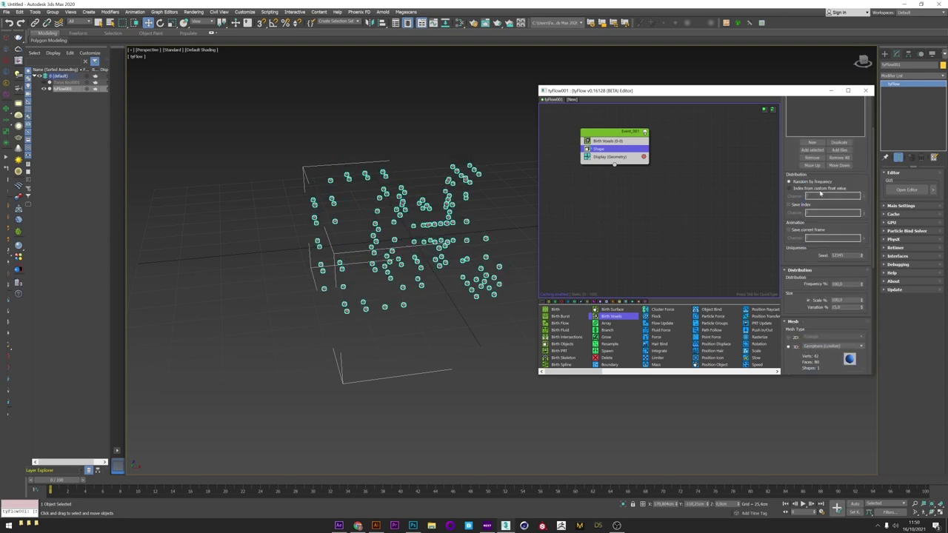
Step: Set the Birth Voxels voxel size to 1.5 cm after trying 5 and 2 cm
left_click(622, 141)
left_click_drag(849, 270, 811, 273)
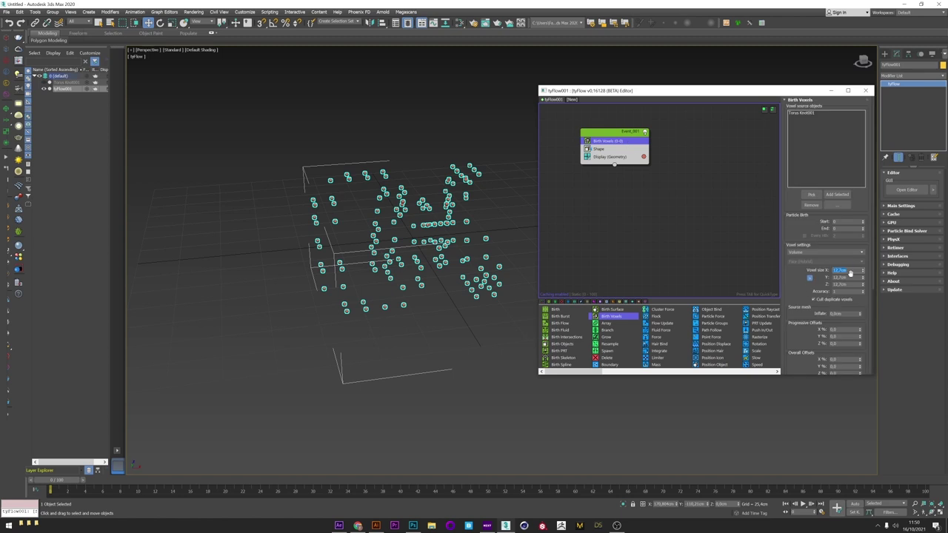
type("5")
key("Return")
type("2")
key("Return")
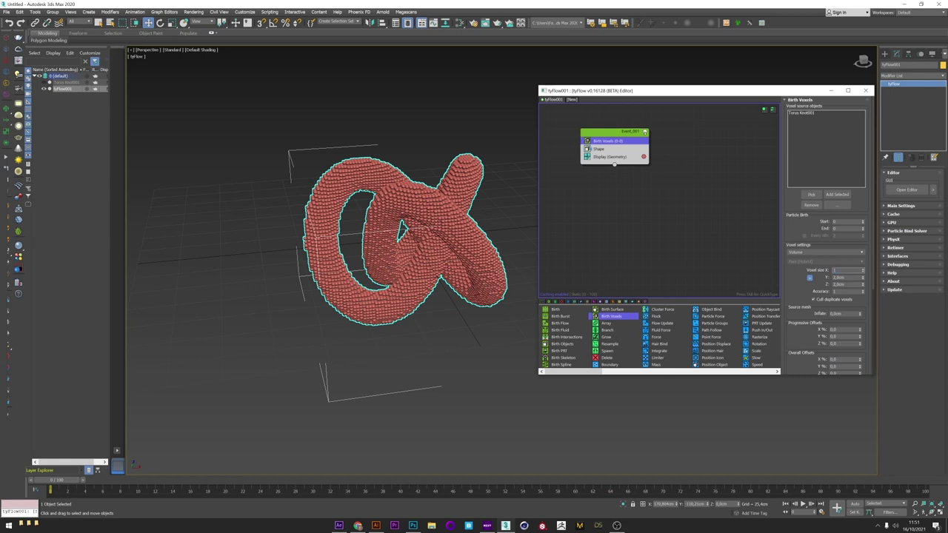
type("1,5")
key("Return")
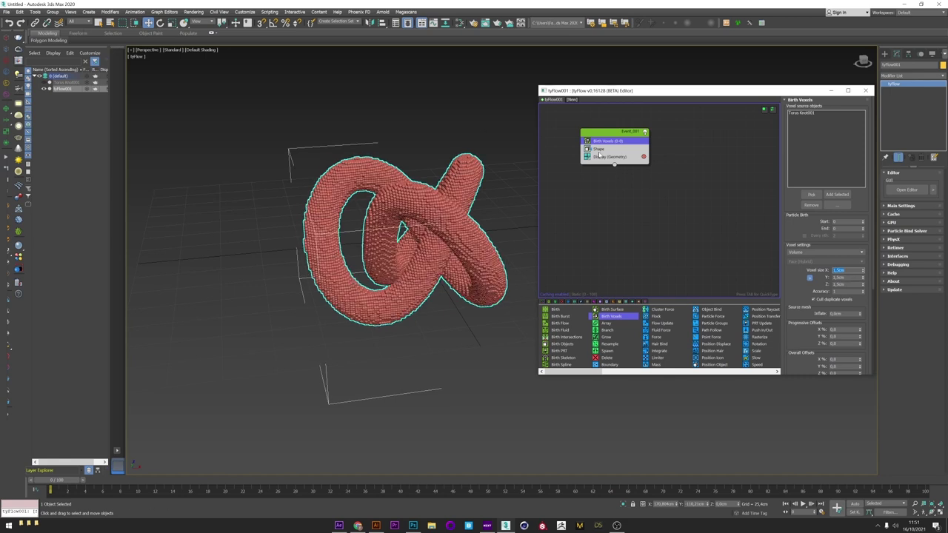
Step: Reduce the Shape operator's scale to 70%
left_click(599, 150)
scroll(871, 262, "down", 3)
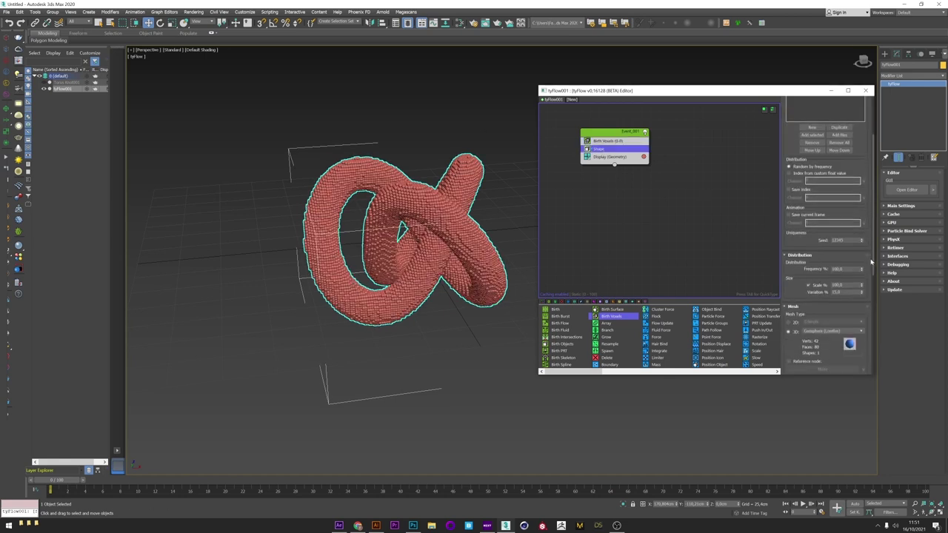
scroll(872, 262, "down", 2)
double_click(837, 267)
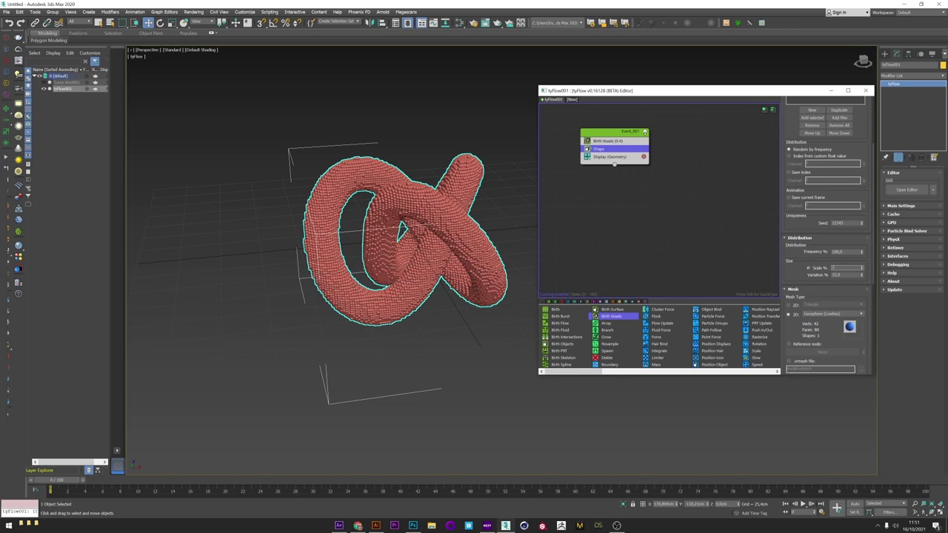
type("70")
key("Return")
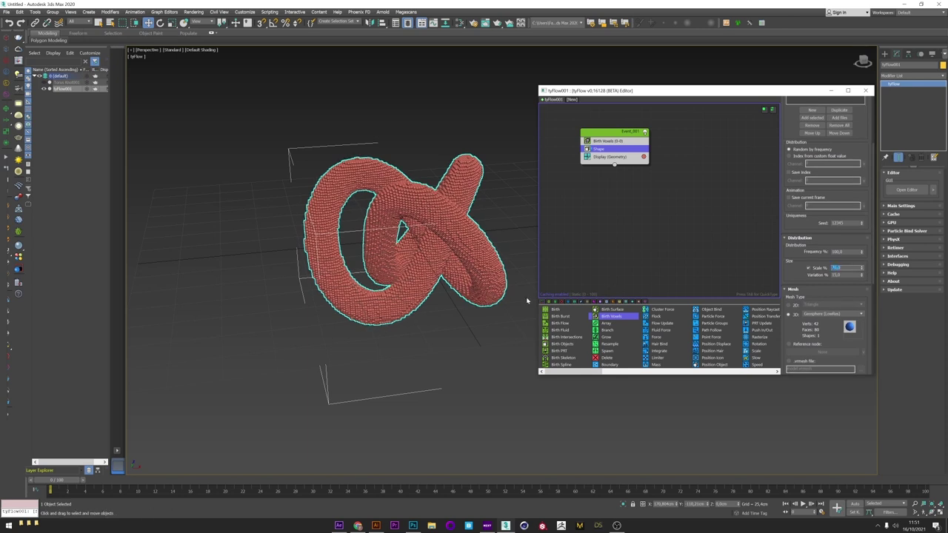
middle_click_drag(439, 250, 379, 241, "alt")
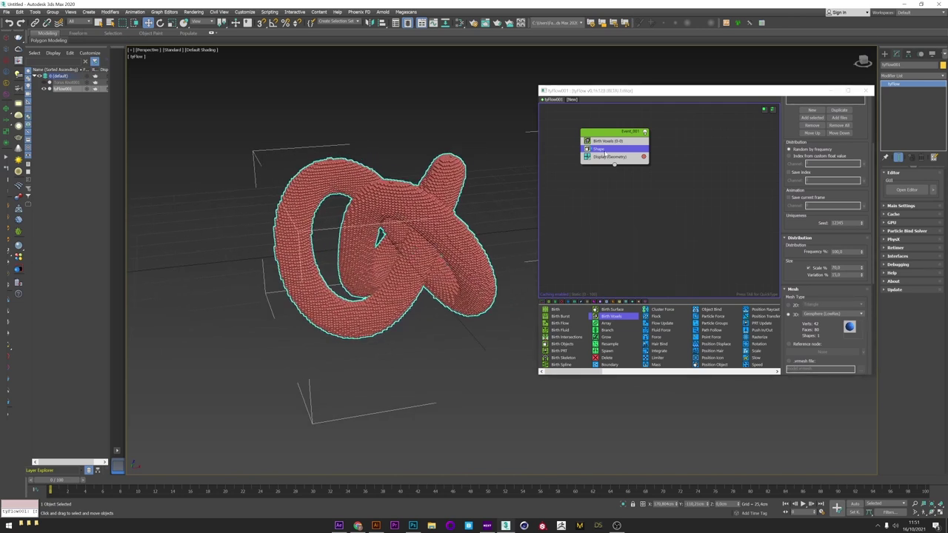
Step: Add a Force operator below Shape and set its first built-in noise layer to Turb with a strength of 1 cm
key("Tab")
type("for")
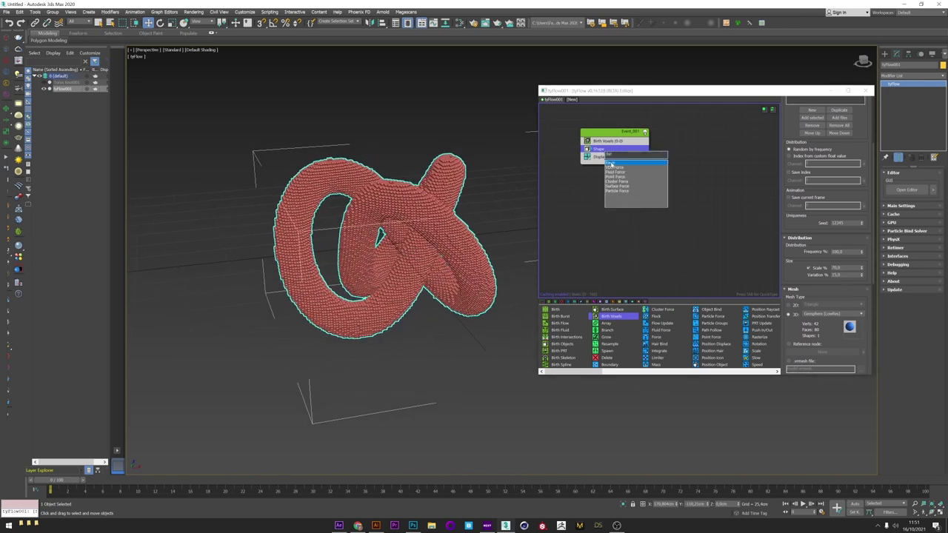
key("Return")
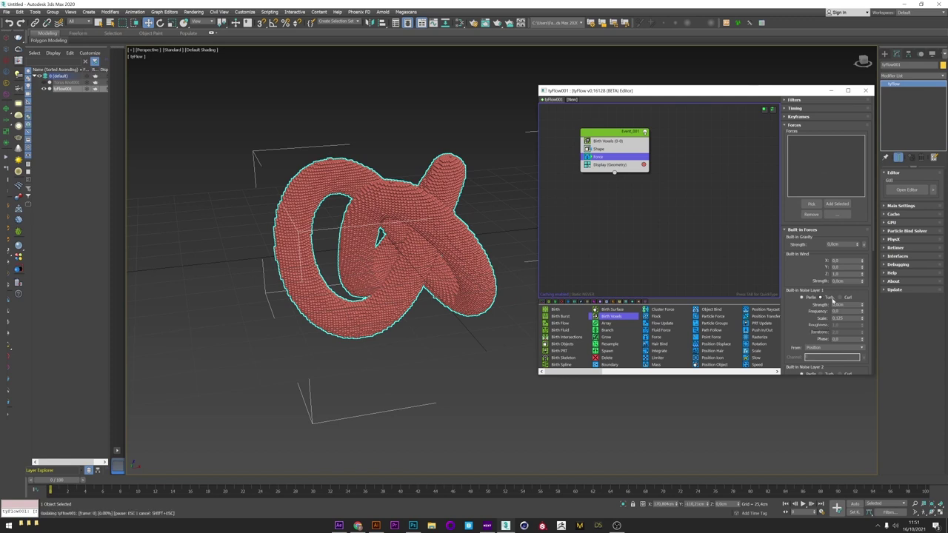
left_click(822, 297)
double_click(838, 305)
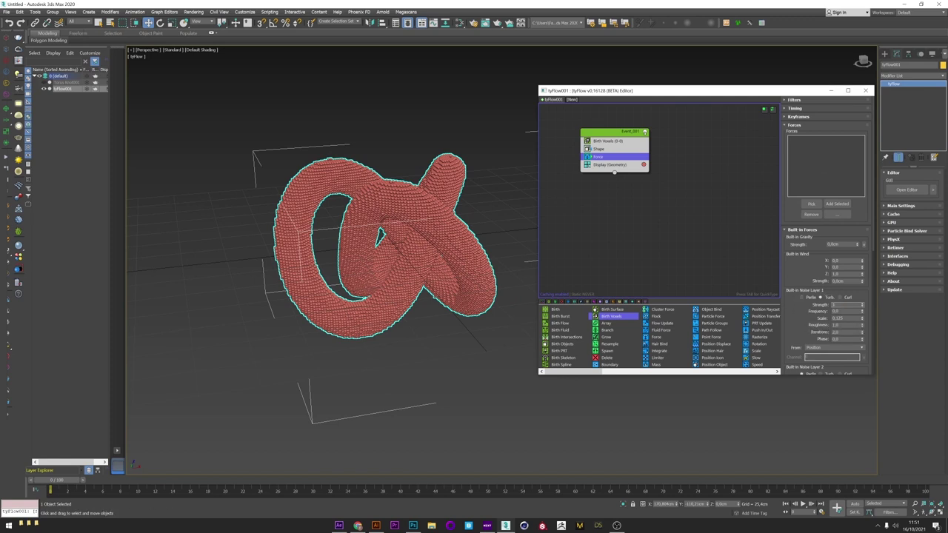
type("1")
key("Return")
mouse_move(52, 480)
left_mouse_down()
mouse_move(163, 480)
mouse_move(49, 481)
left_mouse_up()
Step: Set the Force operator's built-in wind to X -1, Z 0 and strength 0.5 cm, and preview the motion
left_click_drag(843, 274, 813, 276)
type("0")
key("Return")
left_click(846, 282)
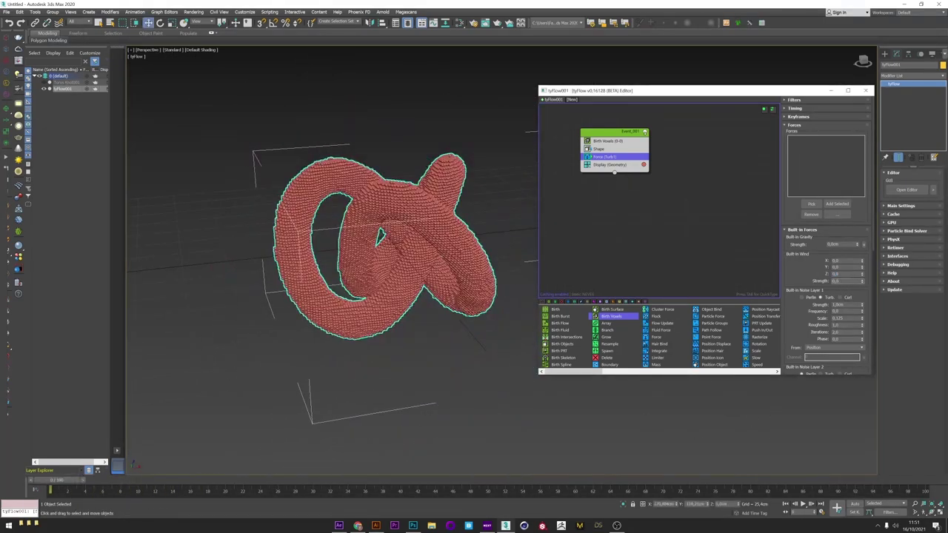
key("Return")
left_click(846, 261)
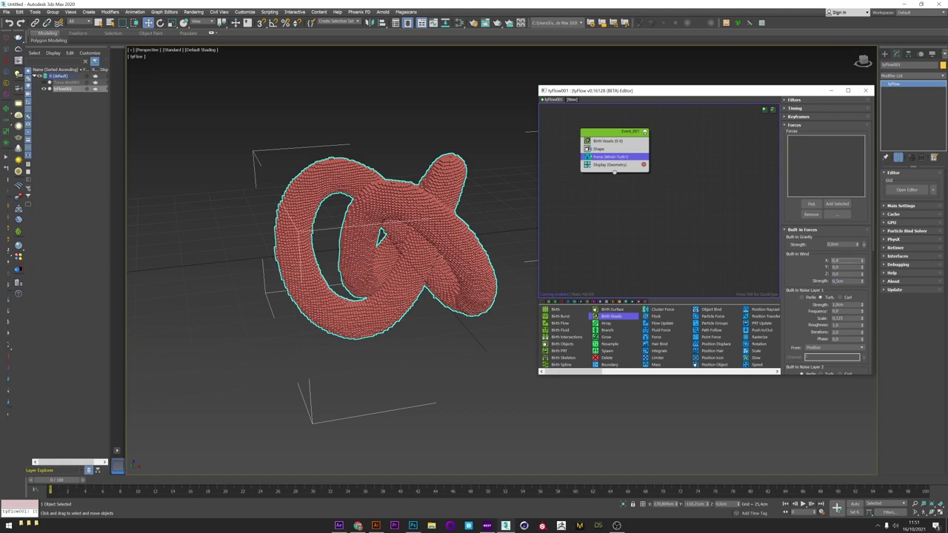
type("-1")
key("Return")
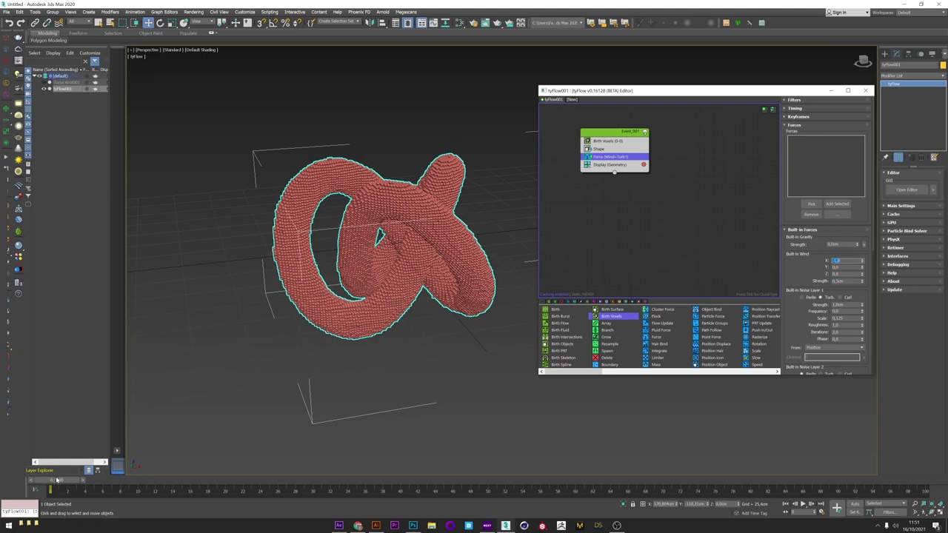
mouse_move(57, 480)
left_mouse_down()
mouse_move(326, 479)
mouse_move(122, 461)
mouse_move(51, 480)
left_mouse_up()
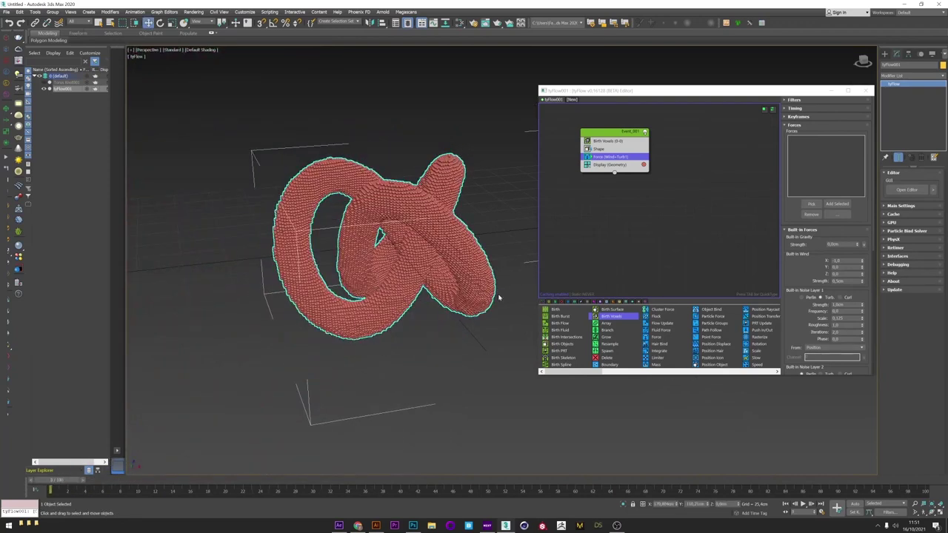
Step: Insert a Voronoi Cluster operator between Birth Voxels and Shape, with cluster points hidden and clusters visualized
right_click(601, 149)
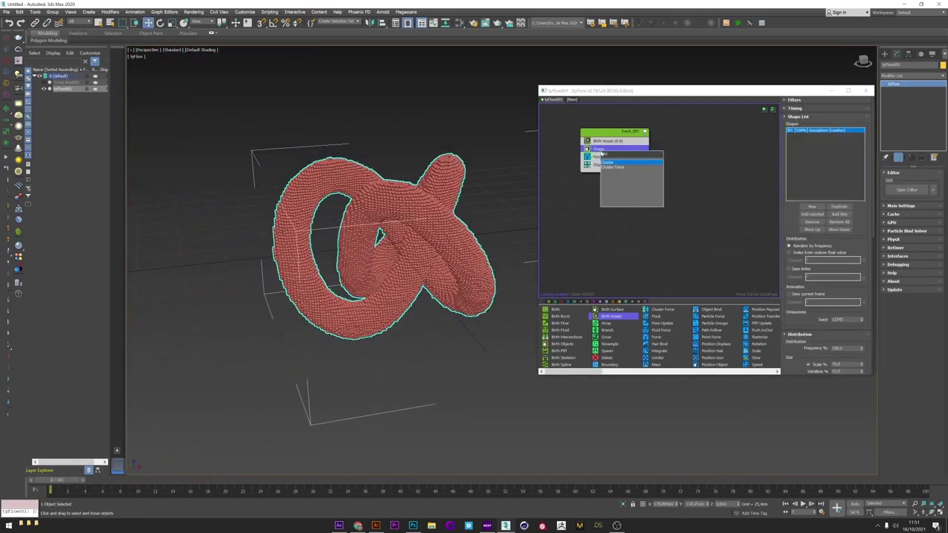
left_click(609, 162)
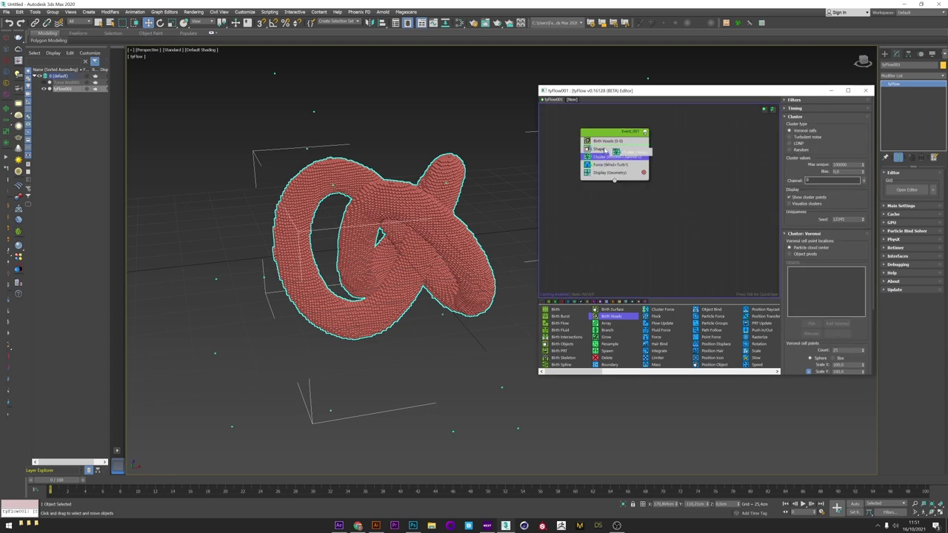
key("w")
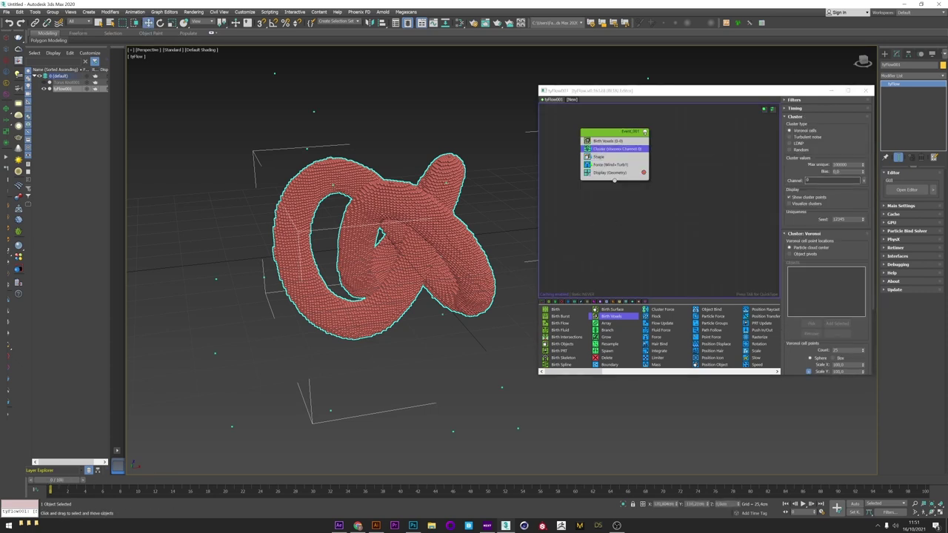
left_click(789, 203)
scroll(387, 229, "down", 4)
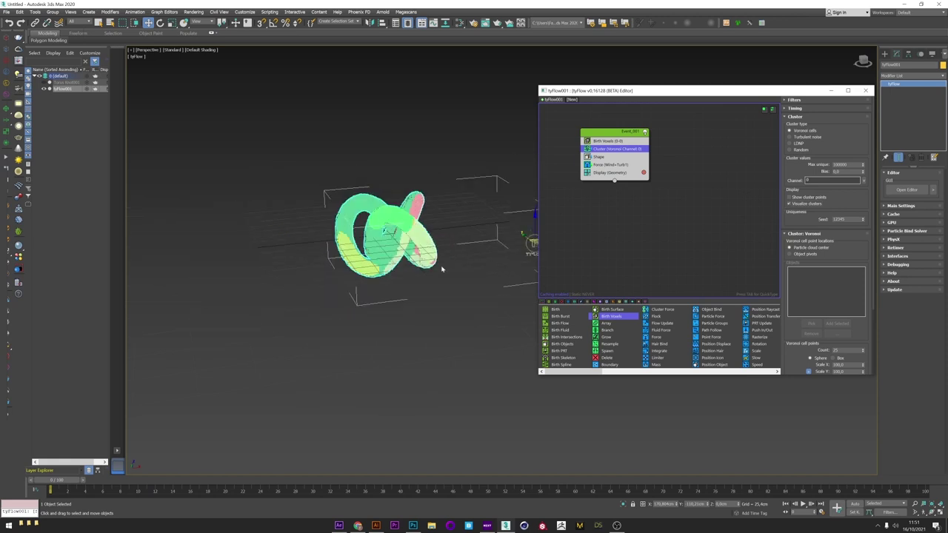
Step: Set the Cluster operator's Voronoi cell point count to 15000 and adjust the cells' deviation
scroll(844, 267, "down", 5)
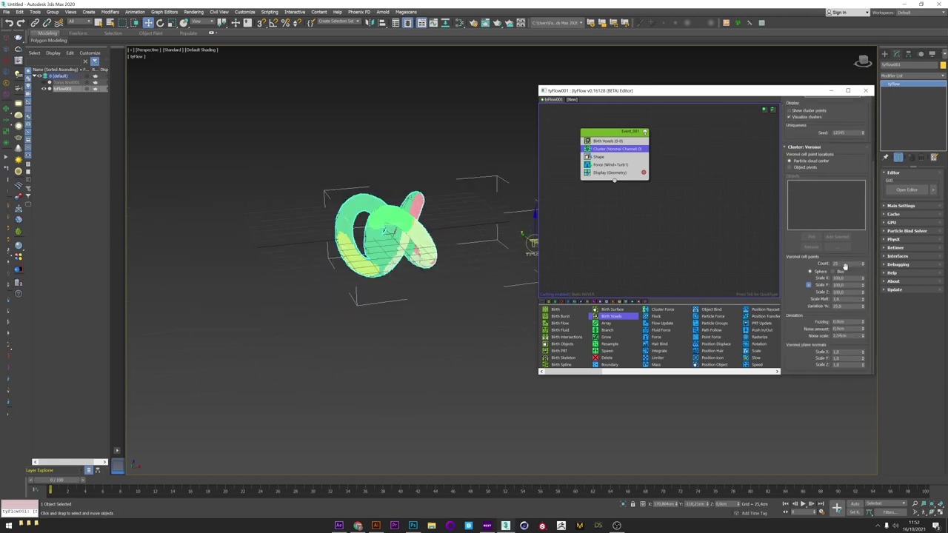
double_click(841, 263)
key("Return")
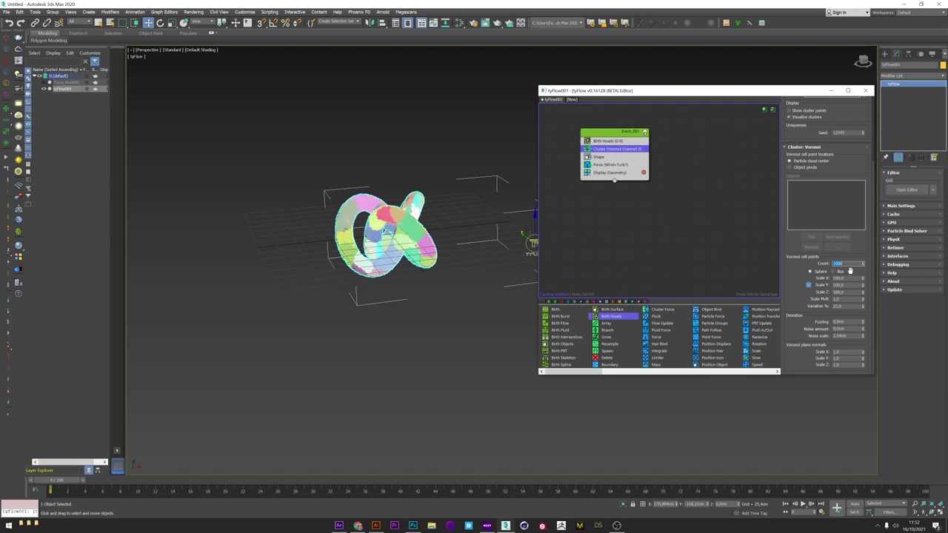
type("15000")
key("Return")
middle_click_drag(361, 209, 351, 225)
scroll(352, 225, "up", 2)
scroll(352, 225, "down", 2)
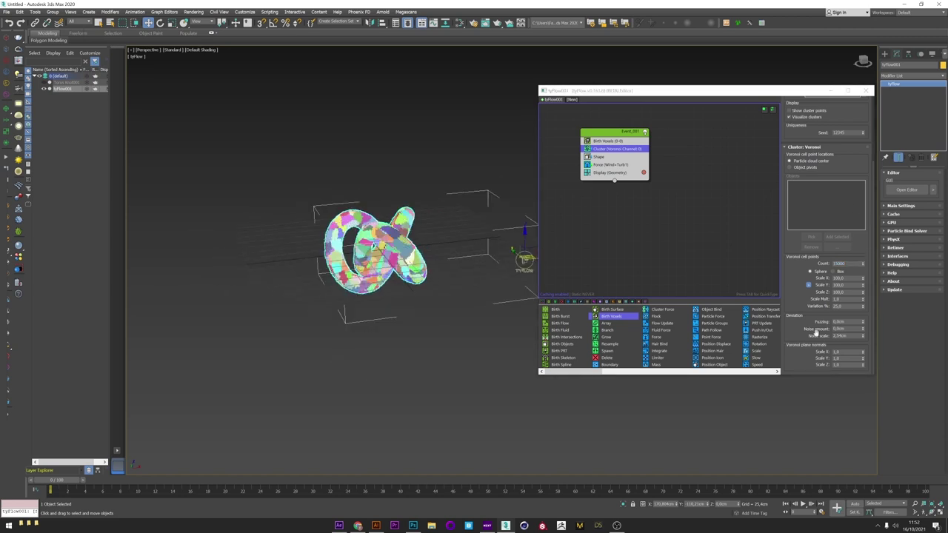
left_click(845, 322)
key("Return")
scroll(790, 288, "up", 4)
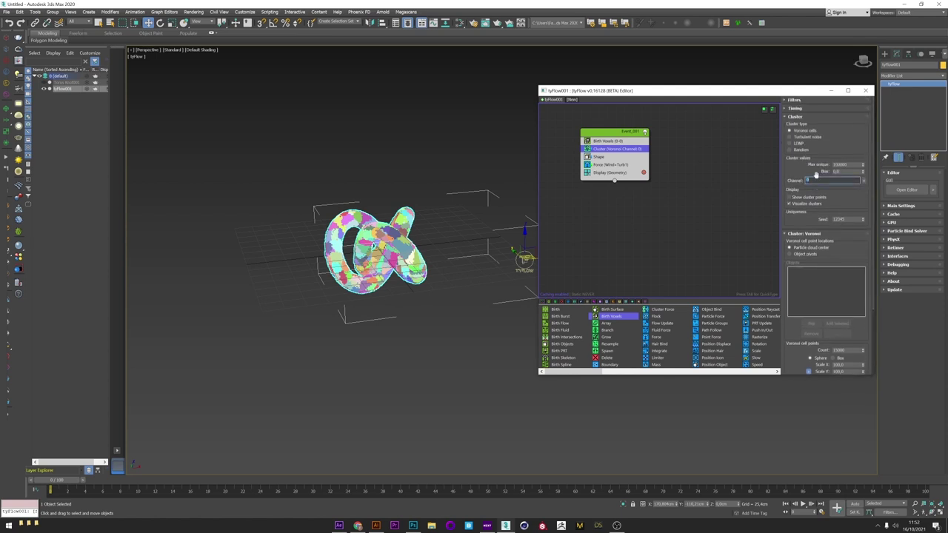
Step: Name the Cluster operator's channel "cluster" and turn off the cluster visualization
double_click(833, 181)
left_click(790, 204)
scroll(306, 351, "up", 3)
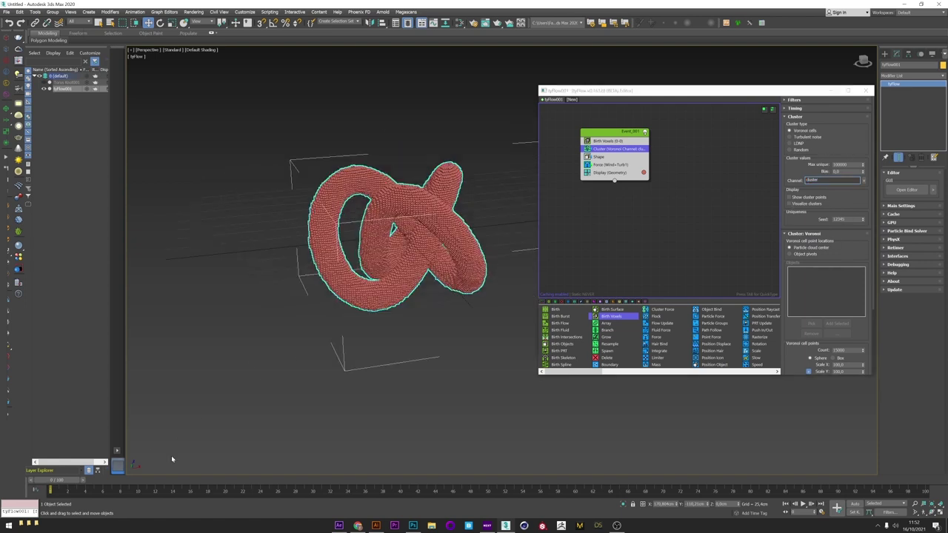
Step: Add a Particle Bind operator to Event_001 between Force and Display
left_click(624, 163)
key("Tab")
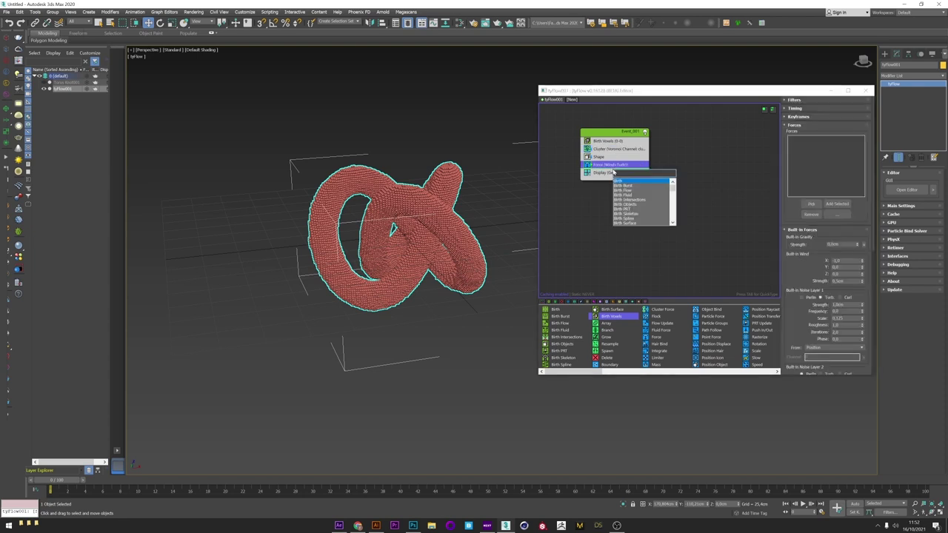
type("part")
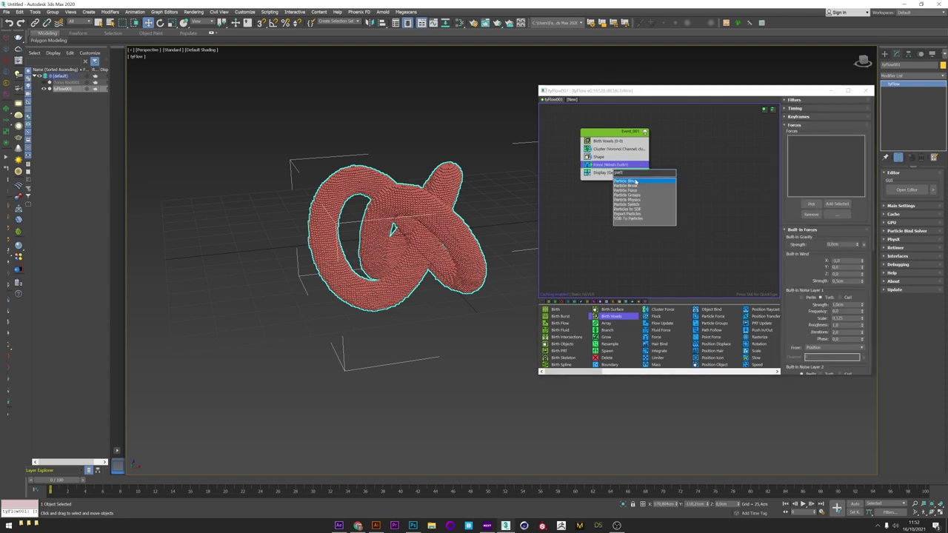
left_click(636, 182)
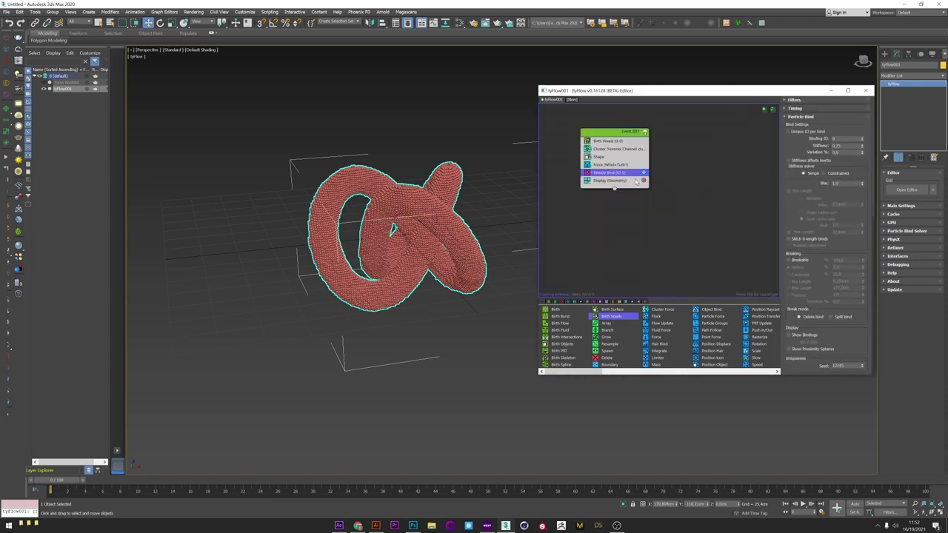
Step: Enable clustering in Particle Bind's proximity settings using the "cluster" channel, and preview the simulation
scroll(867, 241, "down", 5)
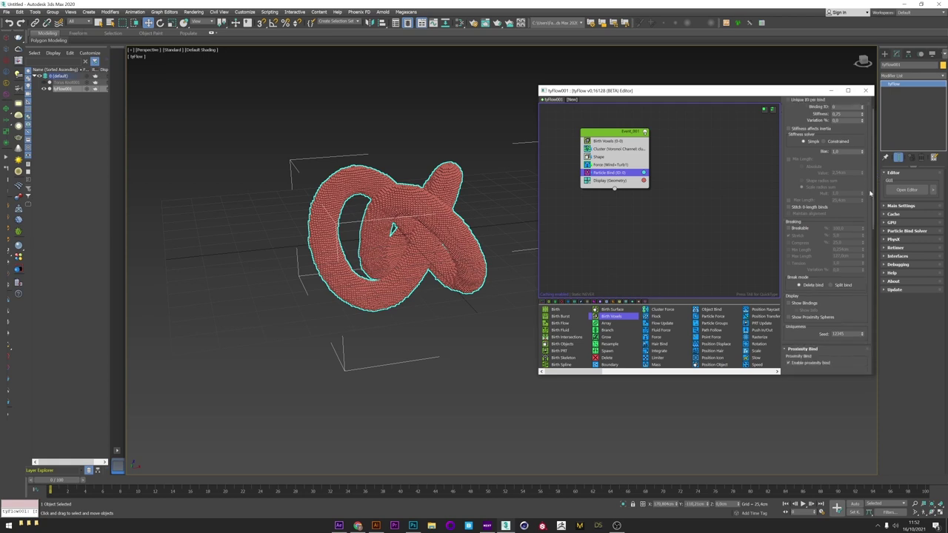
scroll(868, 241, "down", 4)
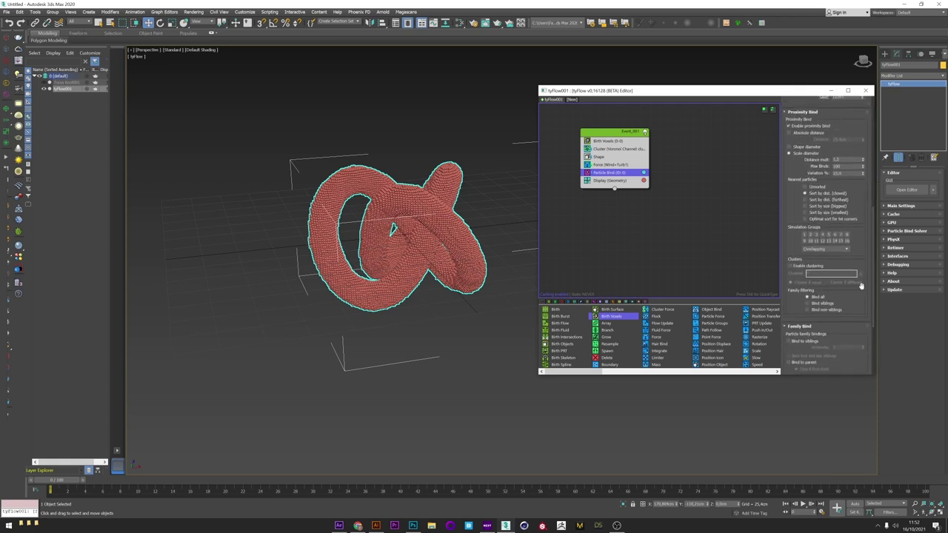
left_click(794, 266)
left_click(859, 273)
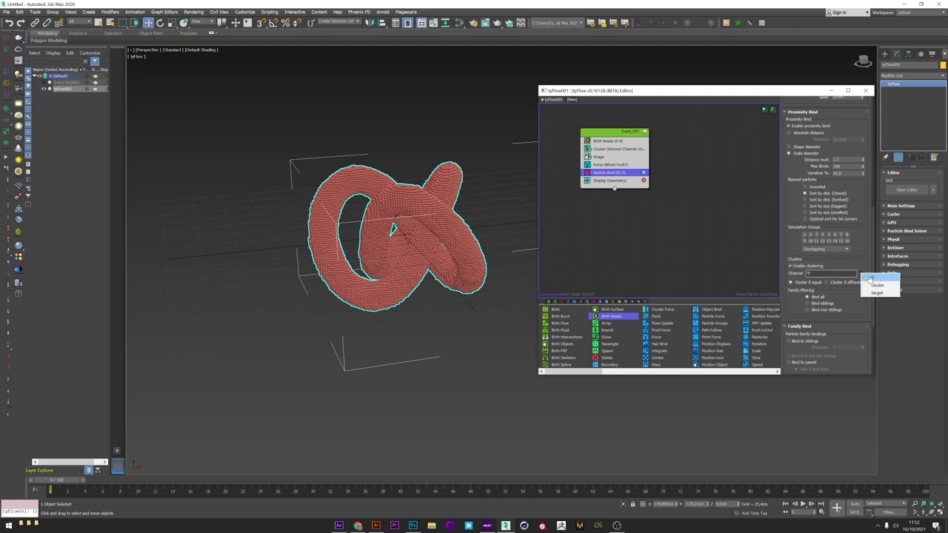
left_click(876, 286)
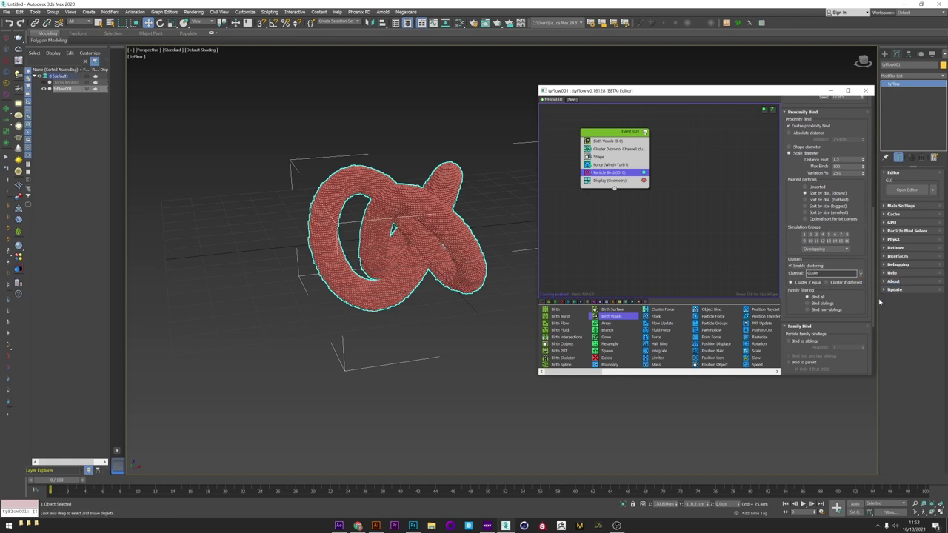
left_click_drag(57, 483, 176, 480)
Step: Make the particle bindings breakable and preview the early frames of the simulation
scroll(867, 225, "up", 5)
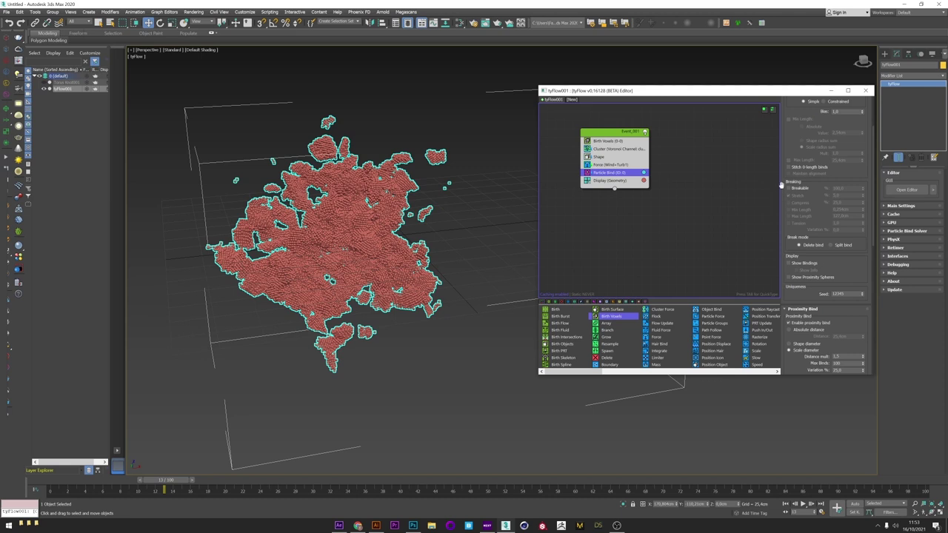
left_click(790, 188)
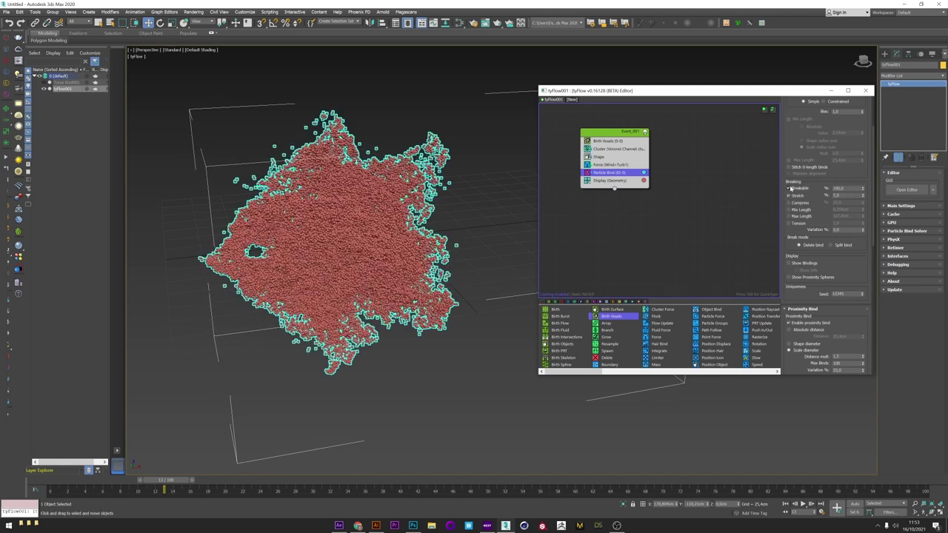
left_click_drag(57, 482, 124, 479)
Step: Set Particle Bind's breaking values to Breakable 50%, Stretch 10% and Variation 20%, and preview the motion
double_click(840, 188)
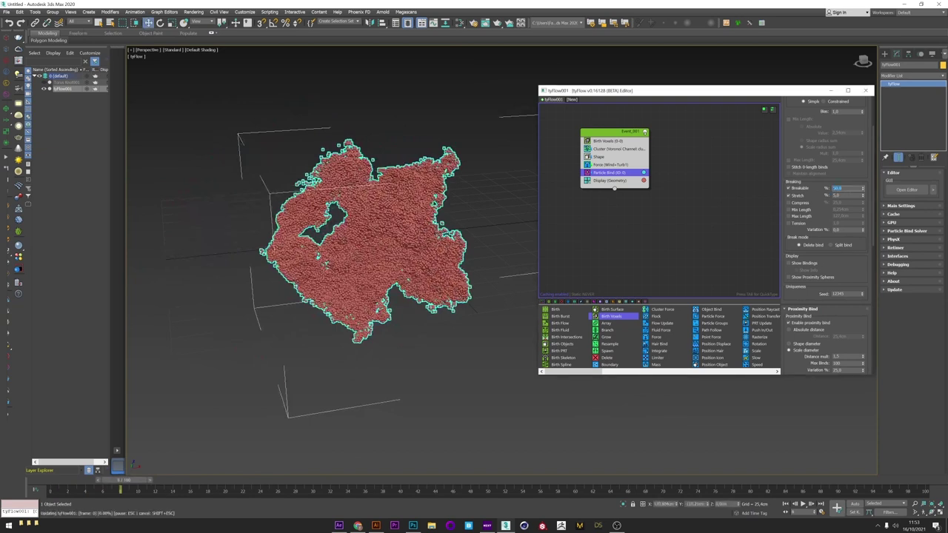
type("50")
key("Tab")
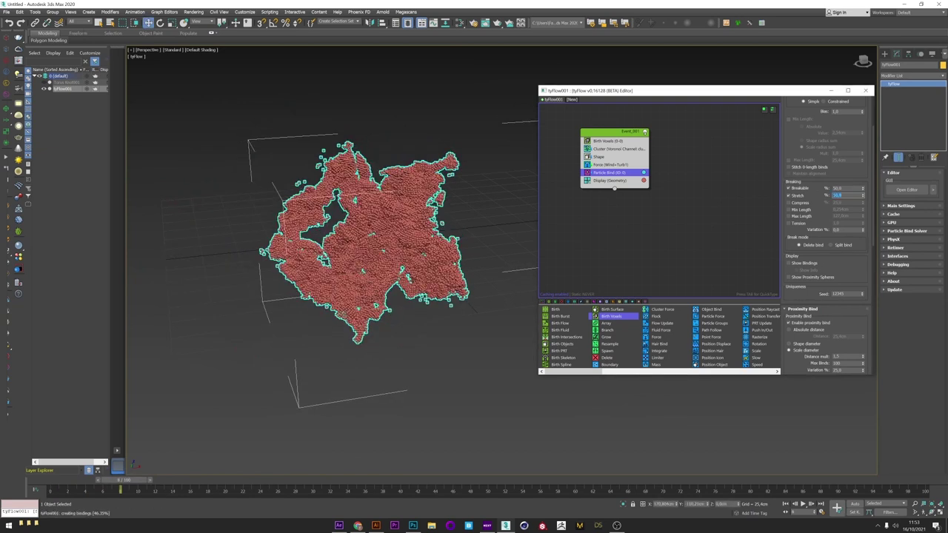
key("Tab")
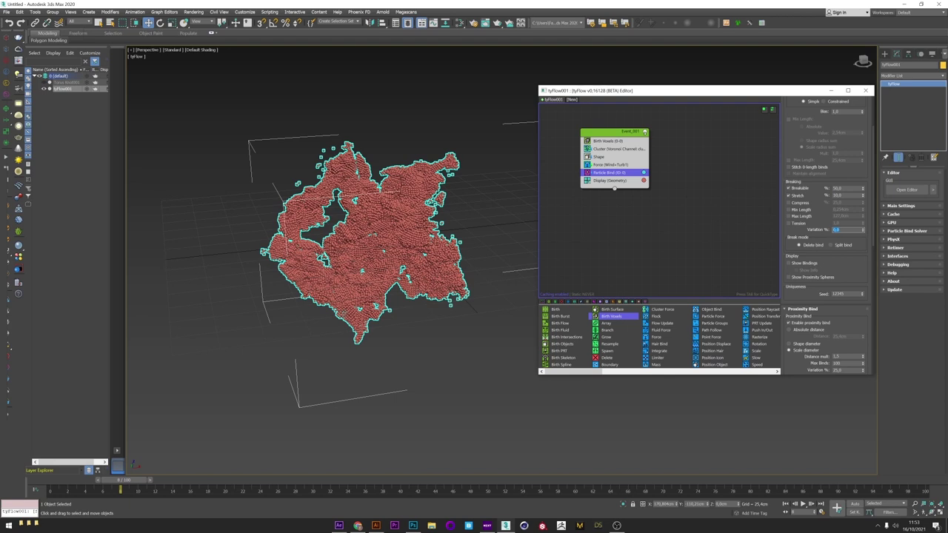
type("20")
key("Return")
left_click_drag(60, 480, 189, 480)
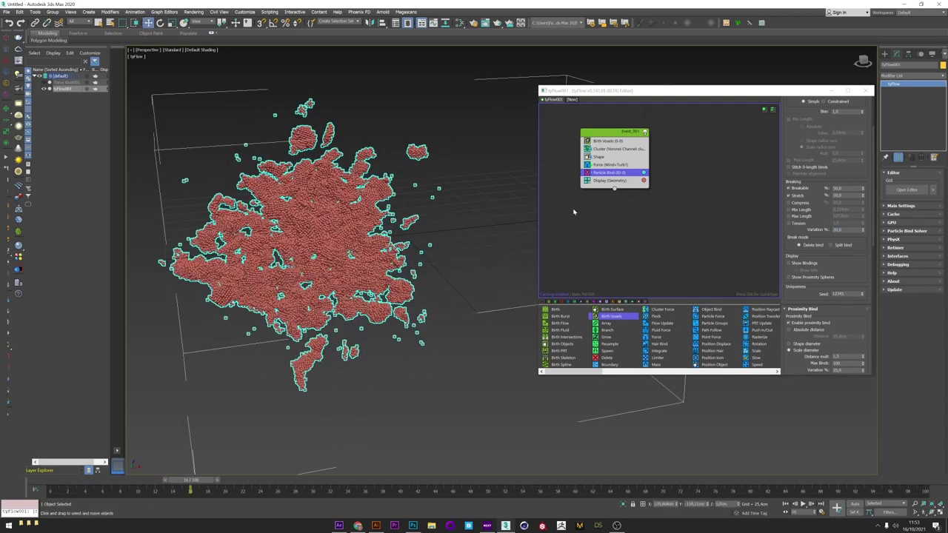
Step: Reduce the Shape operator's scale to 40% and deselect the tyFlow object in the scene
left_click(606, 156)
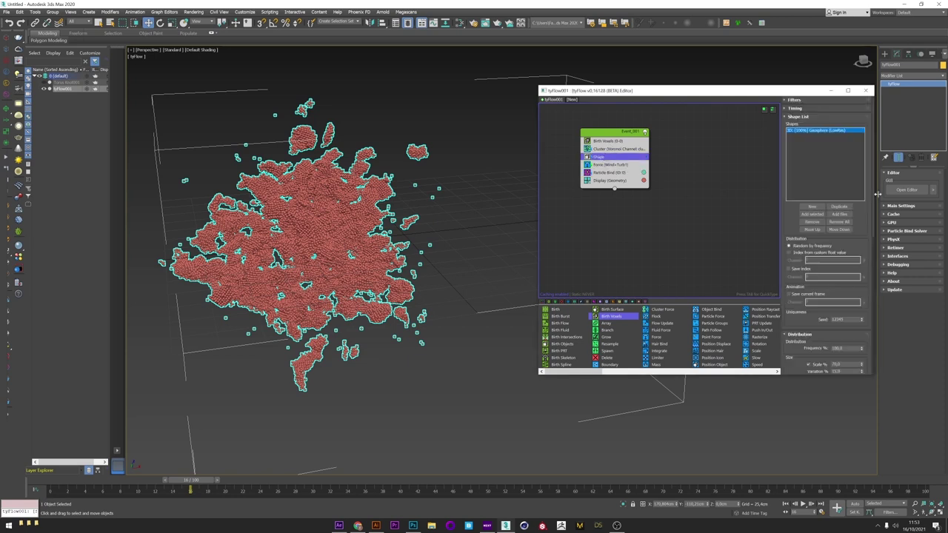
scroll(830, 222, "down", 3)
double_click(841, 179)
type("90")
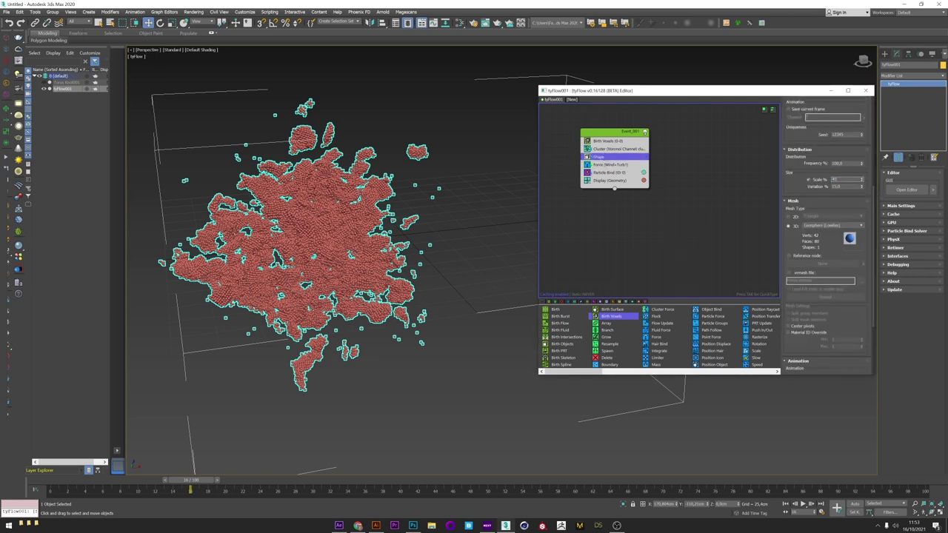
key("Return")
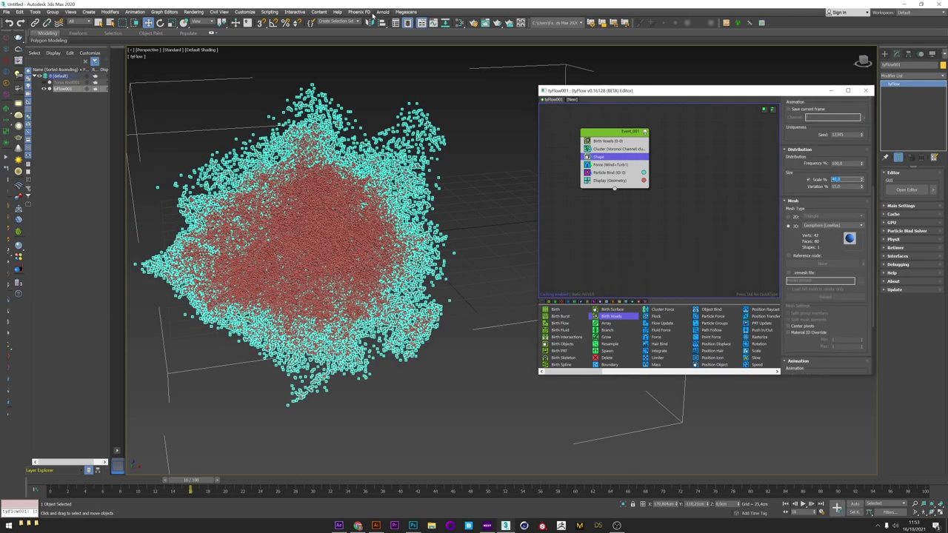
left_click(238, 172)
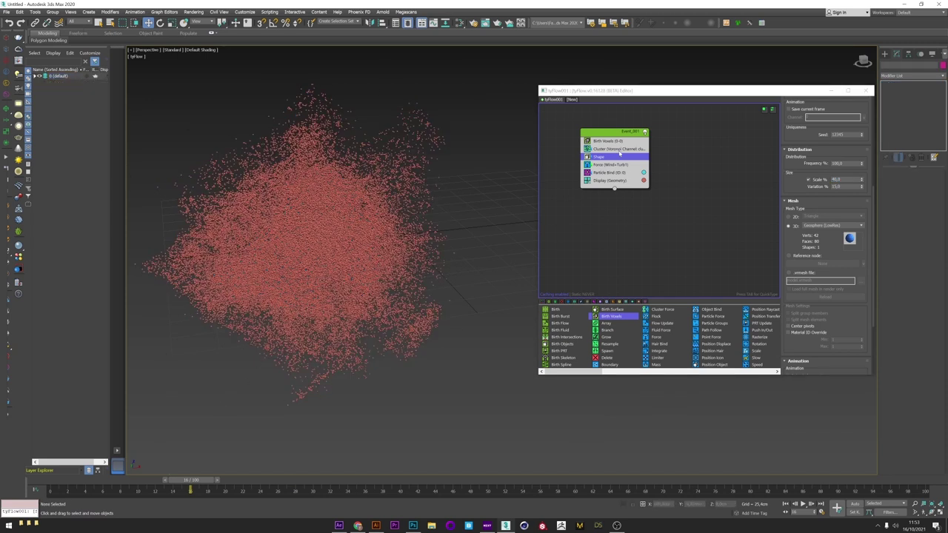
Step: Set the Birth Voxels operator's voxel size to 1 cm and preview the denser particles
left_click(609, 143)
double_click(846, 270)
type("1,5cm")
key("Return")
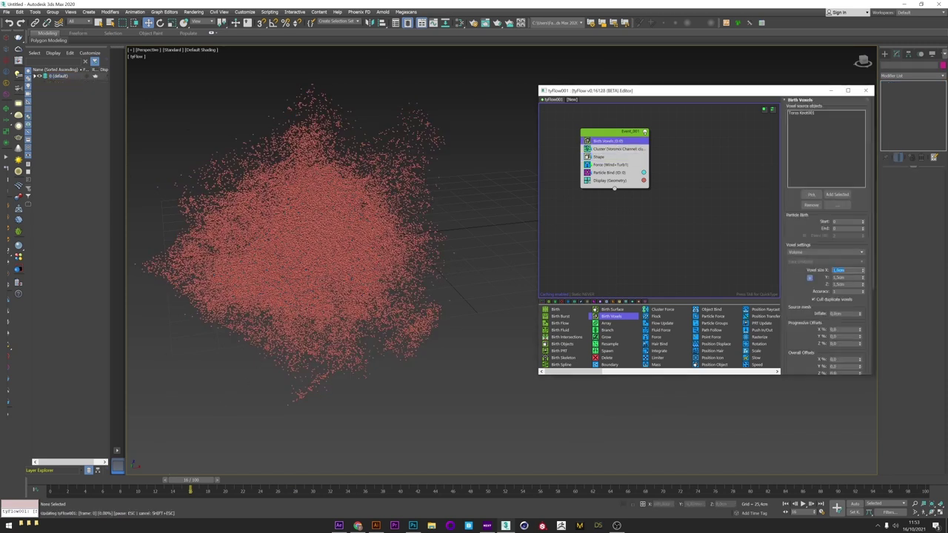
middle_click_drag(305, 262, 326, 261, "alt")
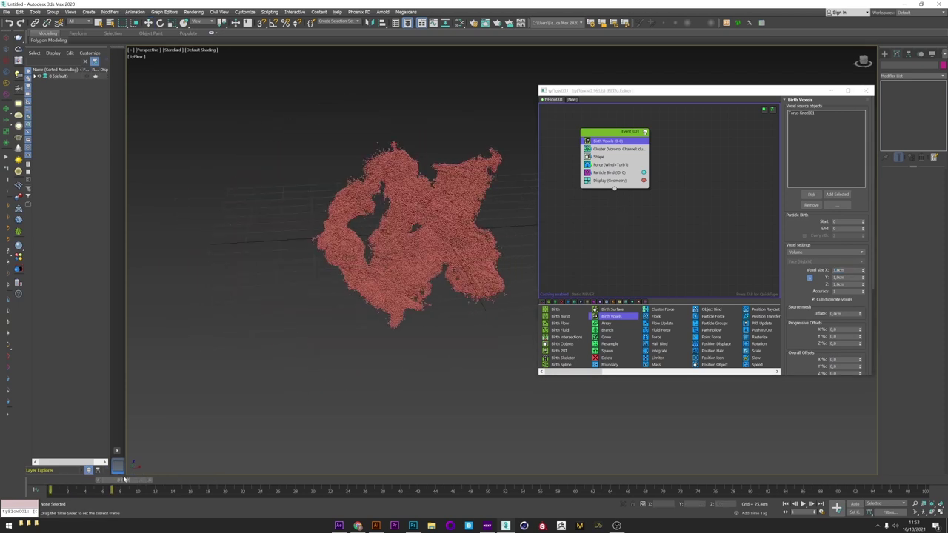
Step: Test the Particle Bind operator's Breakable percentage at 10%, adjust it further, and return to the first frame
left_click(608, 172)
double_click(833, 259)
type("10")
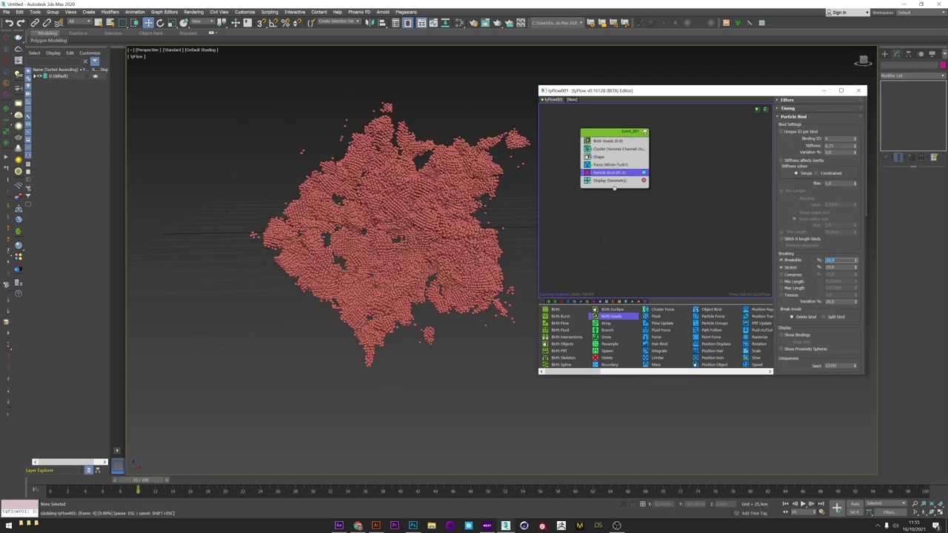
key("Return")
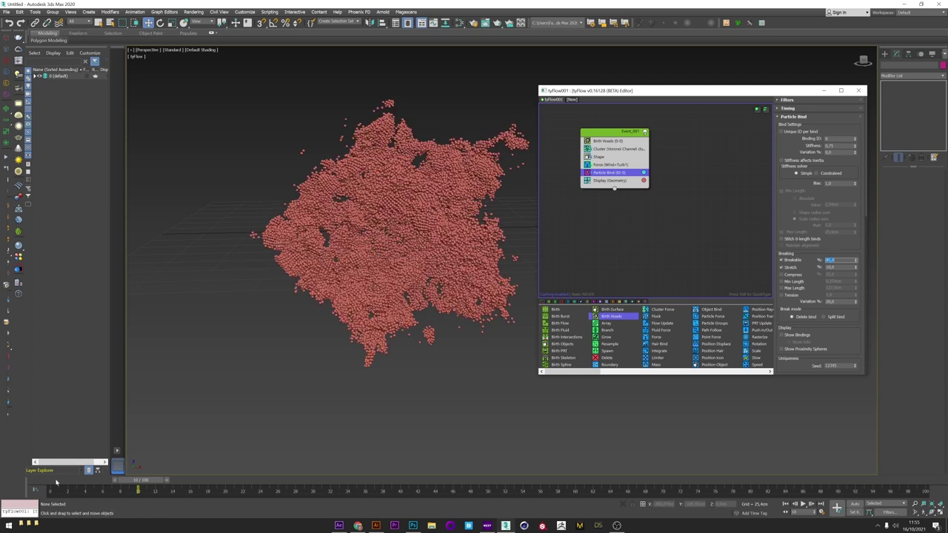
left_click(651, 228)
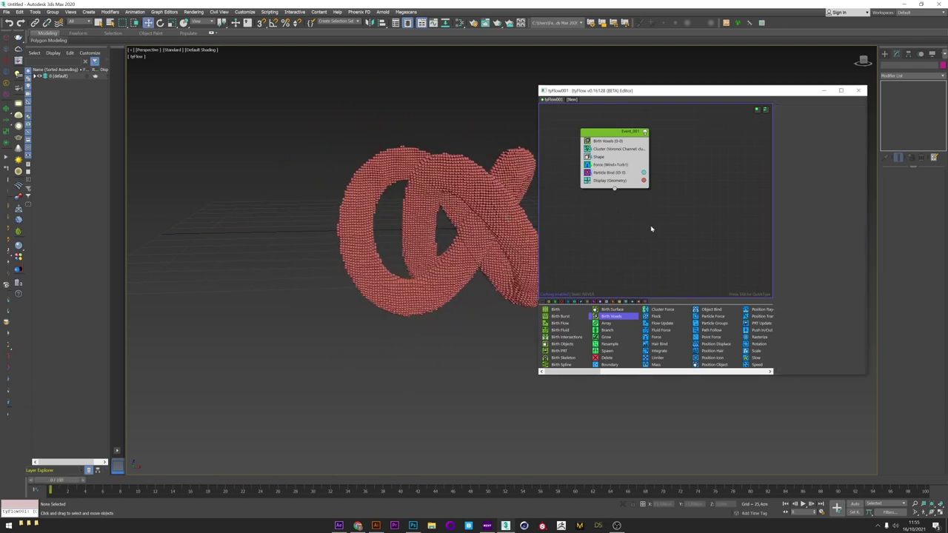
Step: Create a Surface Test operator and place it in Event_001 between Particle Bind and Display
middle_click_drag(483, 246, 448, 260)
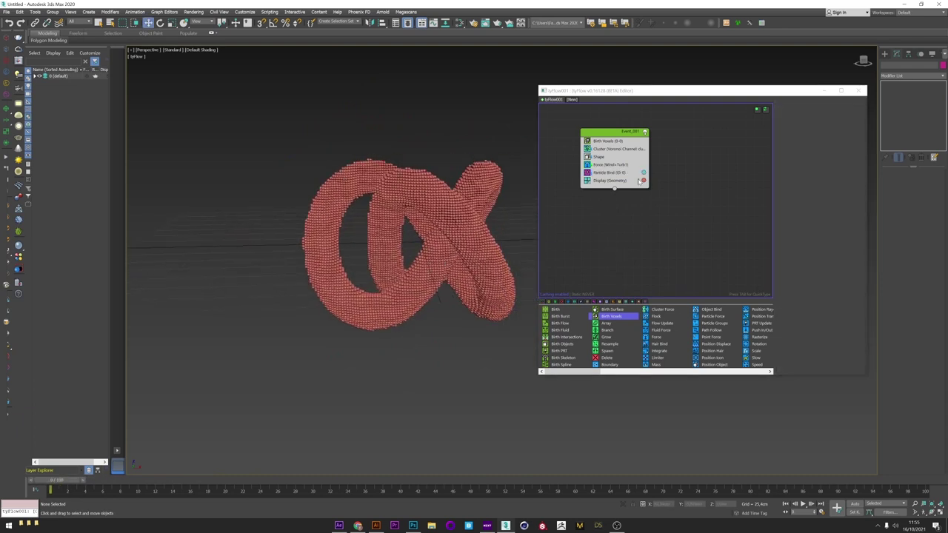
left_click(673, 188)
key("Tab")
type("sur")
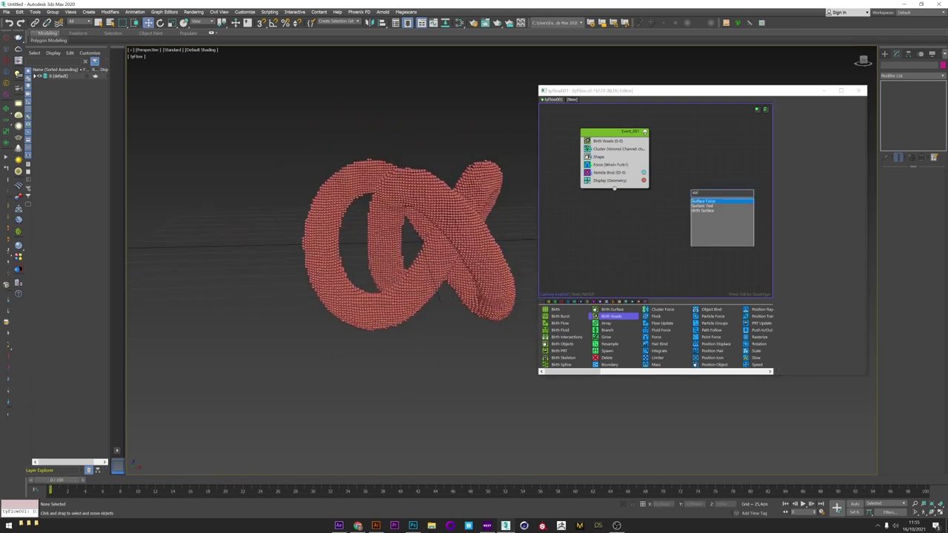
left_click(703, 206)
left_click_drag(708, 198, 618, 181)
Step: Create a thin upright box about 11 cm wide beside the torus knot, large enough to cover its side
left_click(884, 55)
left_click(897, 98)
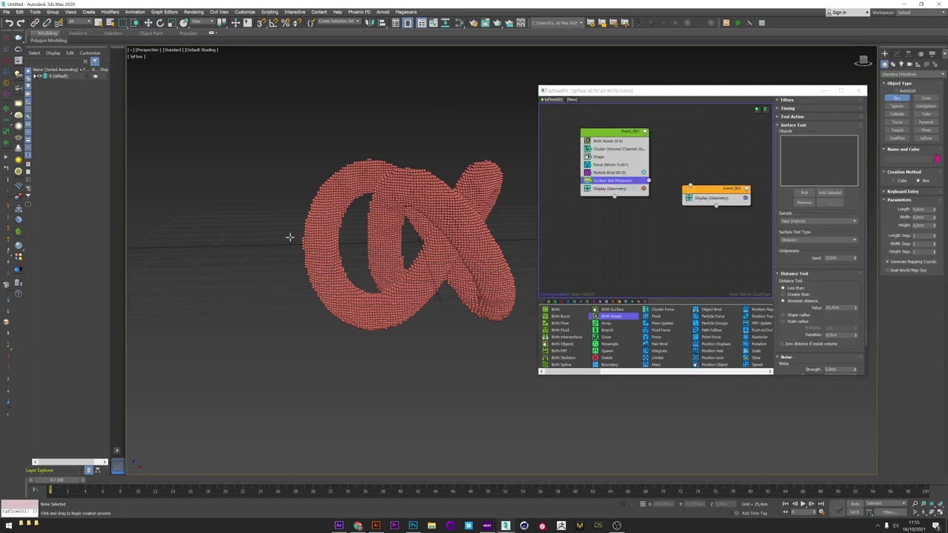
middle_click_drag(290, 237, 239, 239, "alt")
left_click_drag(239, 240, 281, 372)
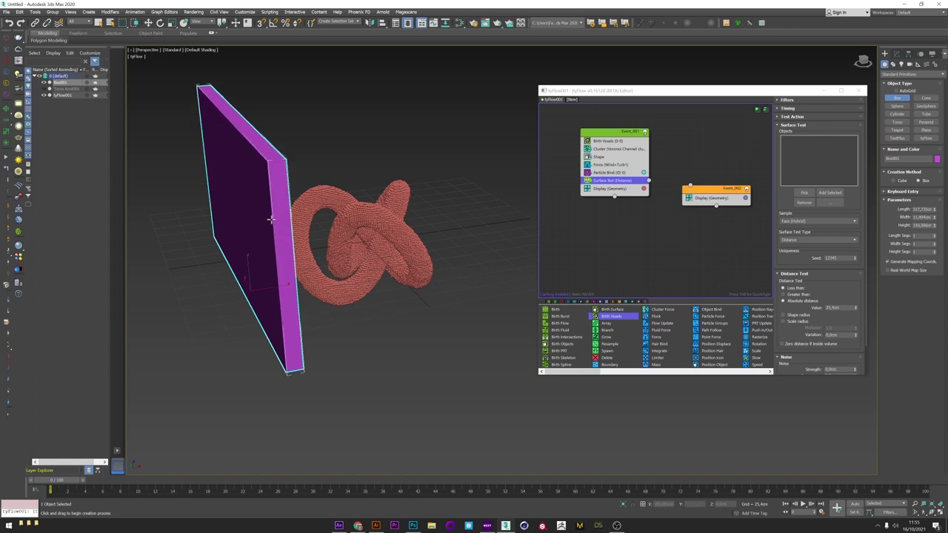
key("w")
middle_click_drag(272, 285, 141, 524, "alt")
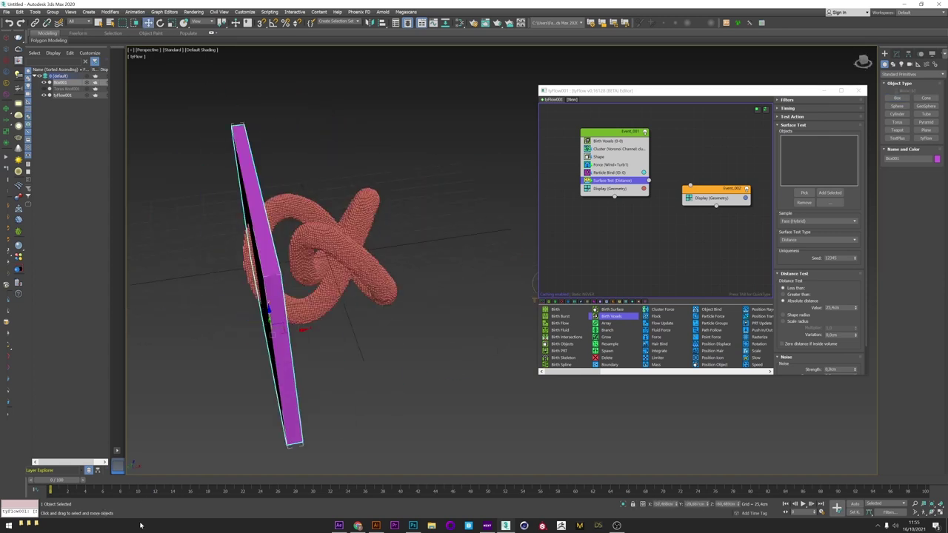
Step: Disable Event_001 and animate the box with Auto Key, moving it along X across the knot's location from frame 0 to 37
left_click(645, 132)
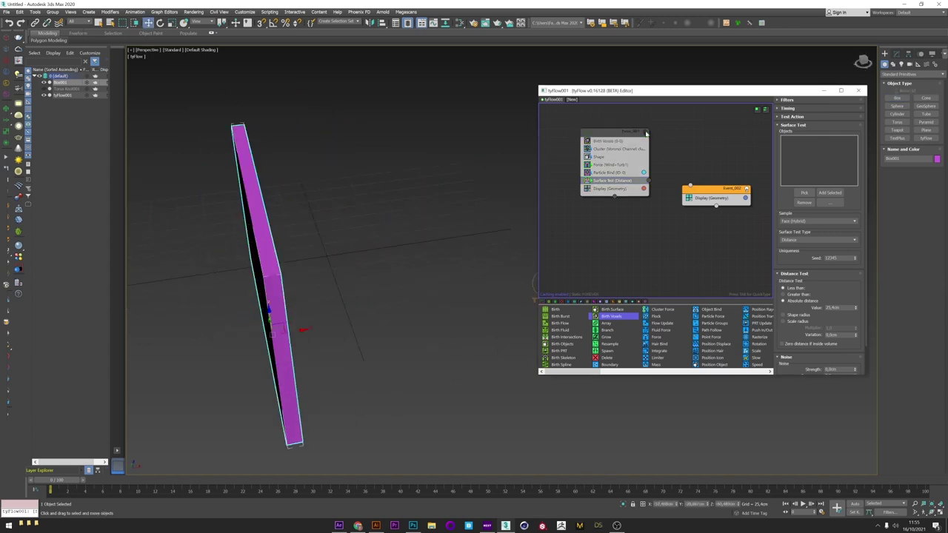
left_click(854, 504)
left_click_drag(297, 330, 123, 425)
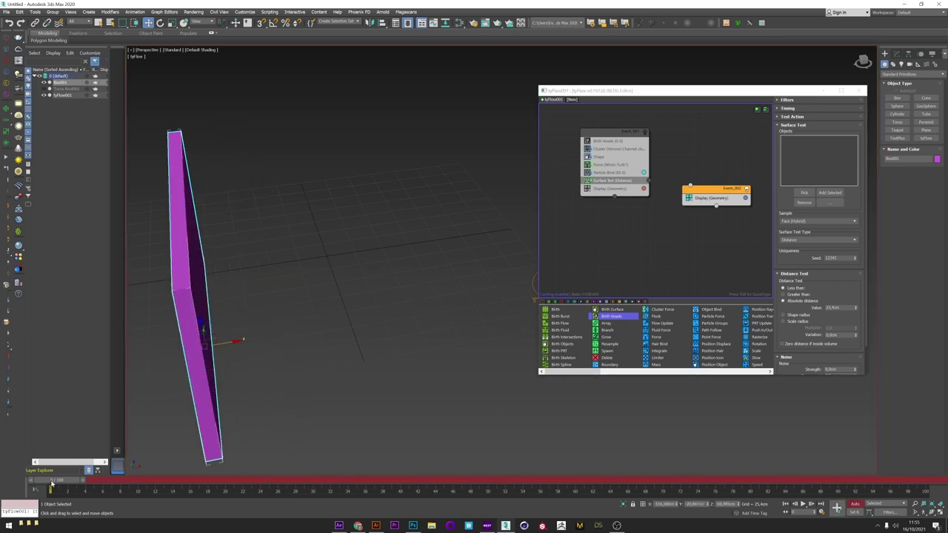
left_click_drag(51, 482, 374, 481)
left_click_drag(236, 341, 580, 383)
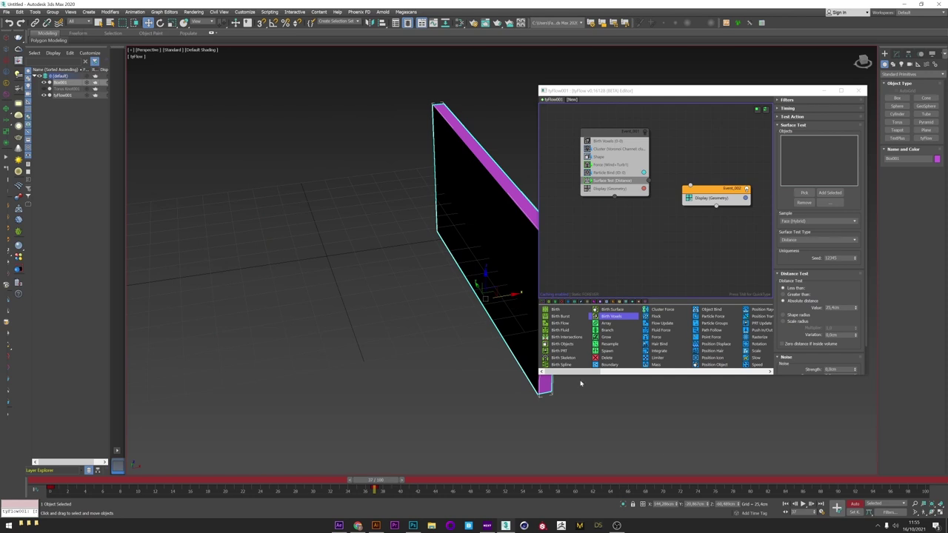
Step: Turn off Auto Key, assign the animated box as the Surface Test's object, and hide the box from the viewport
left_click(855, 504)
left_click_drag(448, 213, 376, 208)
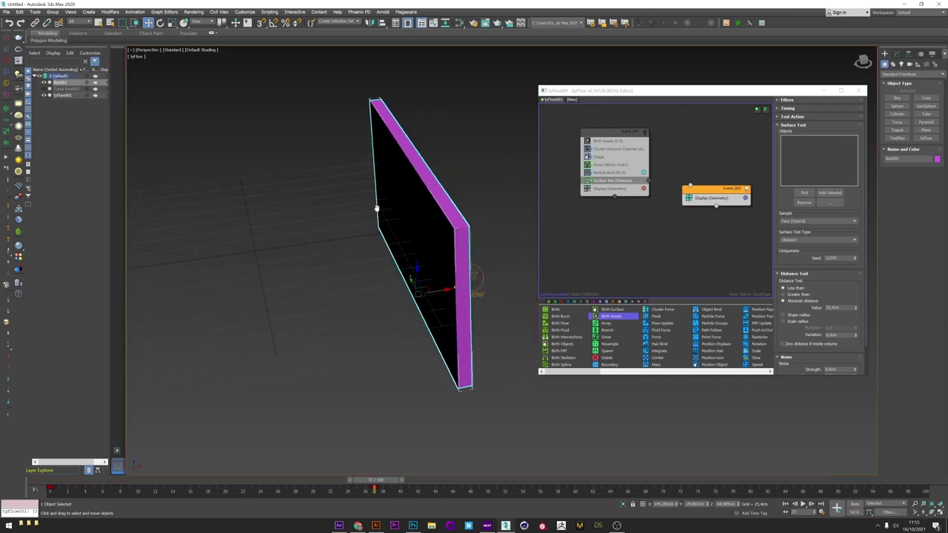
left_click(616, 207)
left_click(614, 181)
left_click(805, 193)
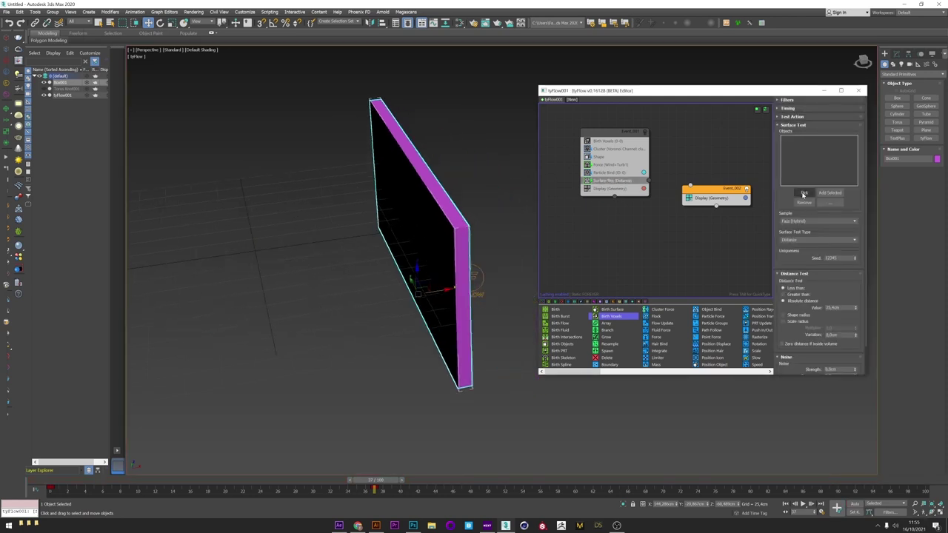
left_click(437, 197)
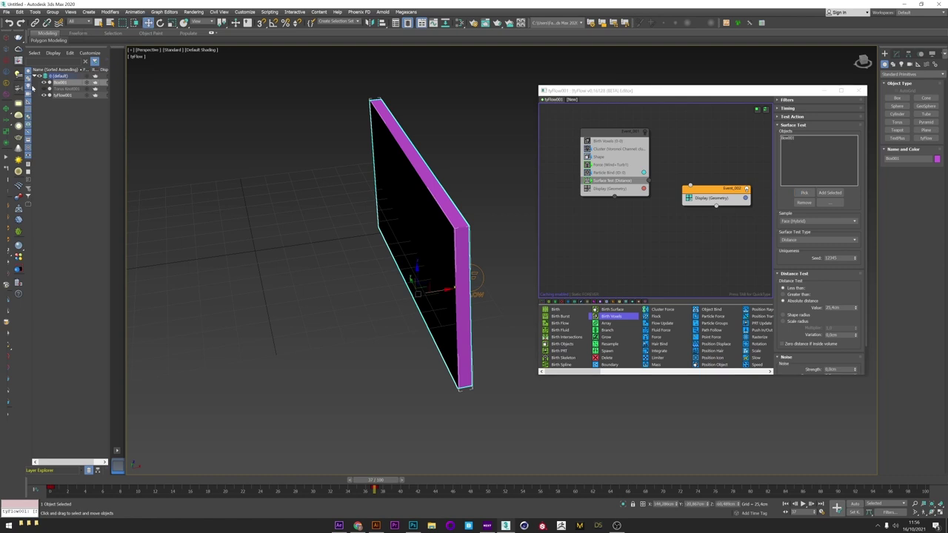
left_click(45, 83)
Step: Move the Force and Particle Bind operators from Event_001 to Event_002 and connect the Surface Test output to Event_002
left_click(608, 166)
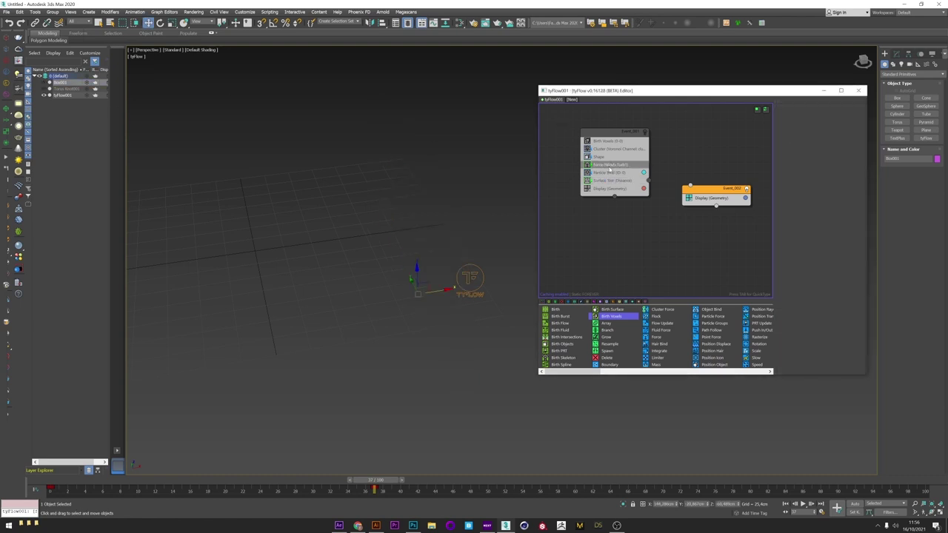
left_click(604, 173, "ctrl")
left_click_drag(605, 169, 696, 194)
left_click_drag(649, 166, 690, 185)
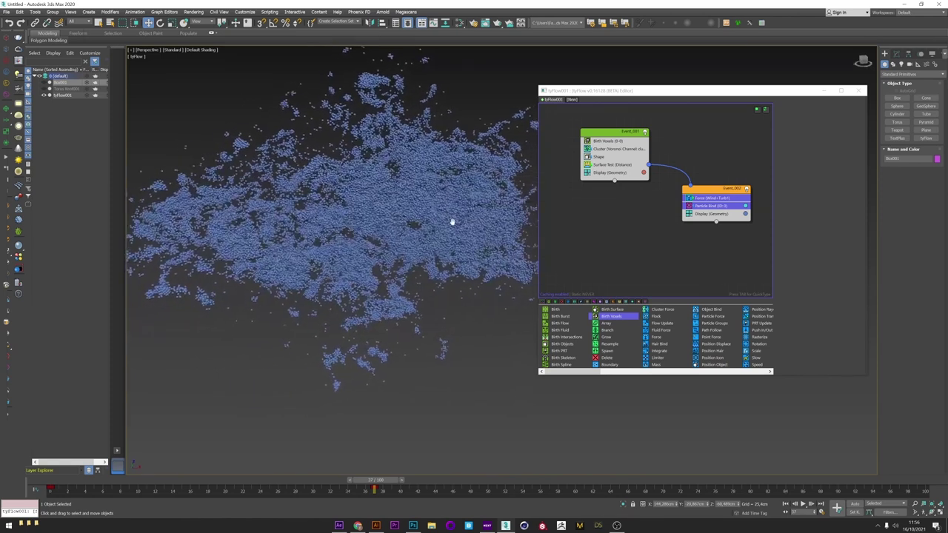
Step: Scrub from the first frame to frame 14 and replace Event_002's Display operator with a copy of Event_001's
key("Home")
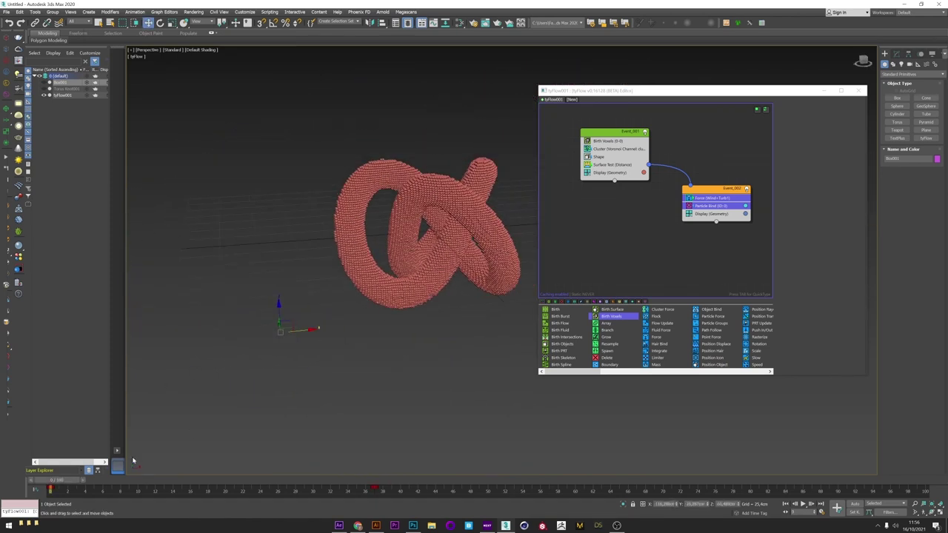
left_click_drag(107, 480, 174, 446)
key("w")
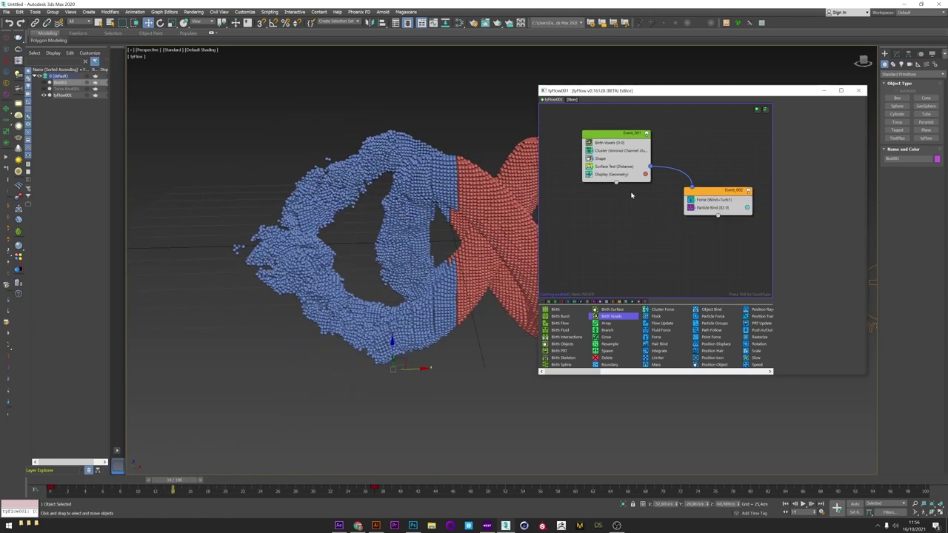
left_click(621, 174)
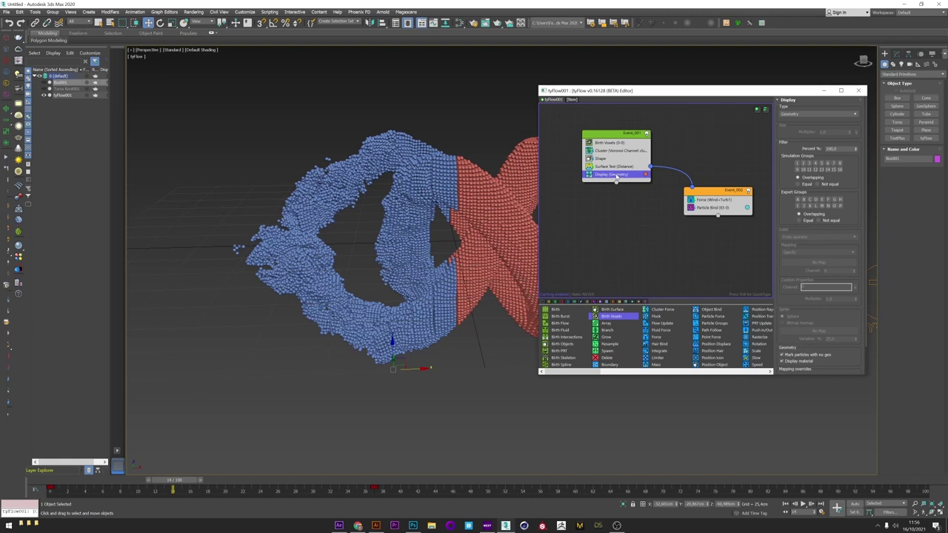
left_click_drag(616, 180, 725, 213)
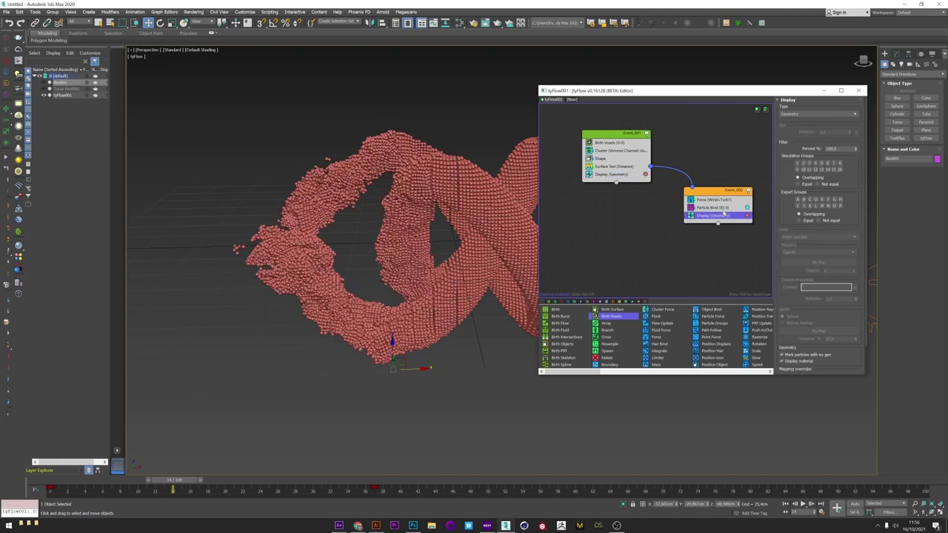
Step: Scrub the simulation up to frame 20 and back to frame 15 to examine how the particles break away
left_click_drag(56, 482, 194, 481)
left_click_drag(199, 448, 225, 443)
key("w")
middle_click_drag(426, 240, 351, 257)
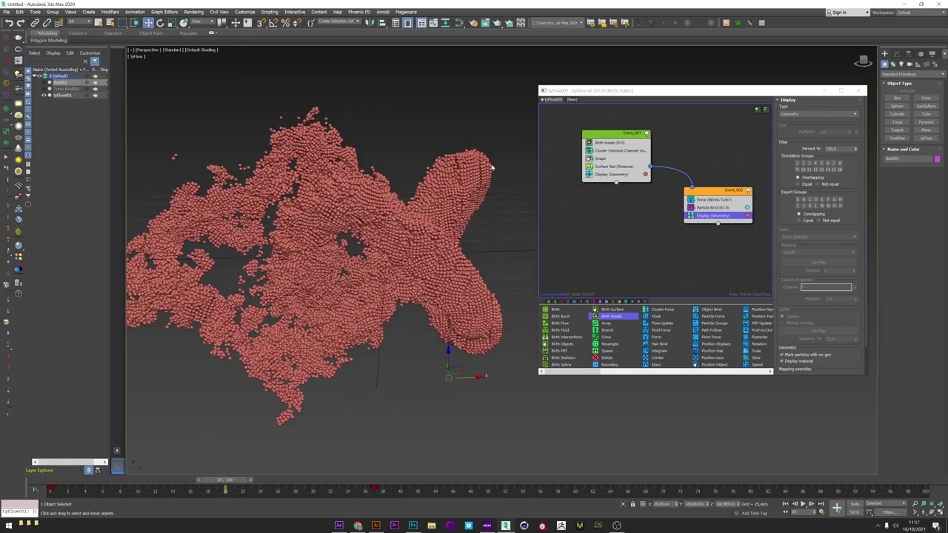
left_click_drag(251, 480, 211, 477)
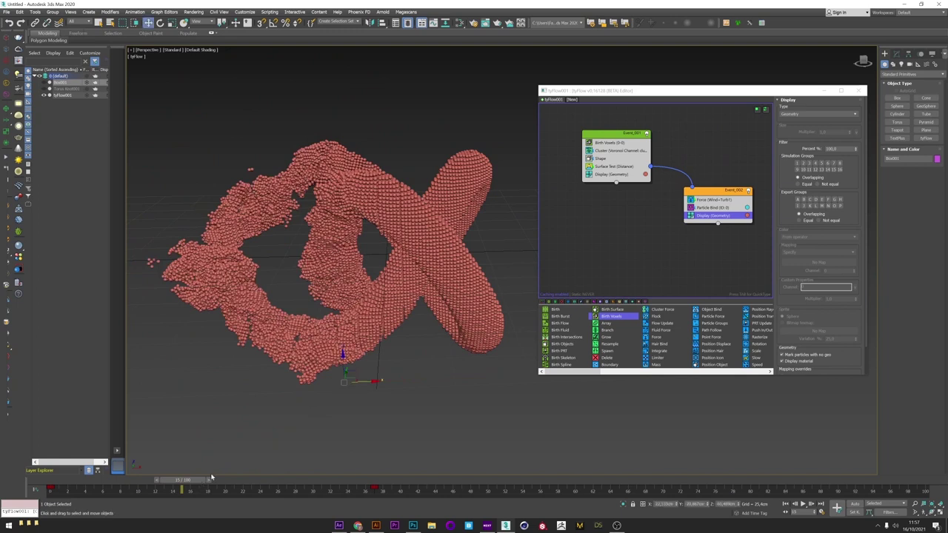
Step: Create a Time Test operator in a new event with an event-age value of 0 and a variation of 2
left_click(689, 152)
key("Tab")
type("time")
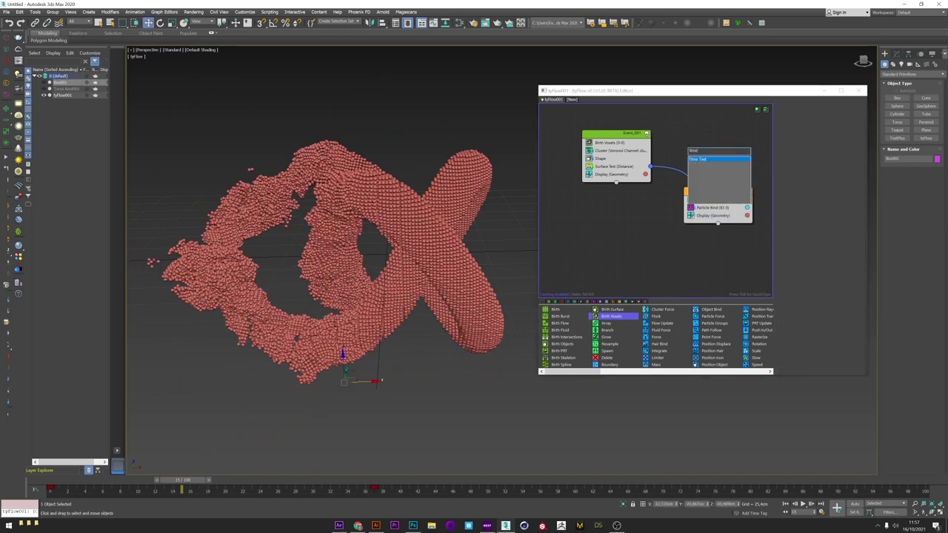
left_click(708, 160)
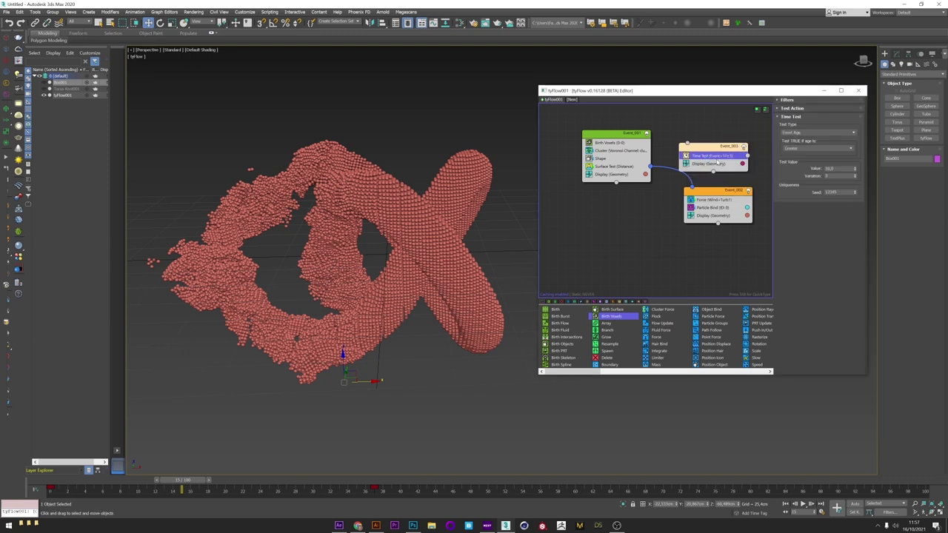
double_click(831, 168)
type("0")
key("Tab")
Step: Insert Event_003 between the other two events by wiring Surface Test to it and its Time Test to Event_002
left_click(670, 171)
key("Delete")
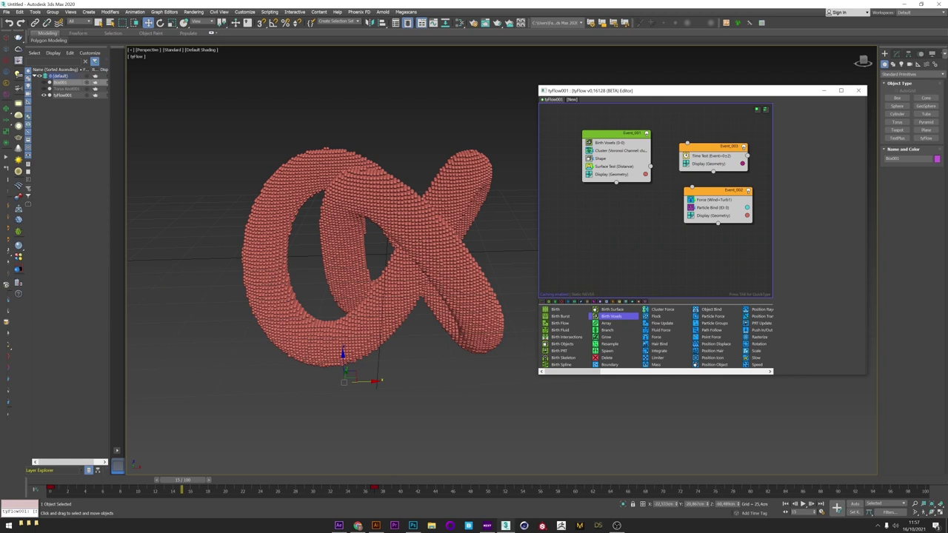
key("Home")
left_click_drag(650, 167, 687, 142)
left_click_drag(748, 156, 692, 187)
Step: Scrub the early frames to examine how particles pass through the Time Test event
left_click(325, 480)
left_click_drag(326, 480, 128, 470)
key("w")
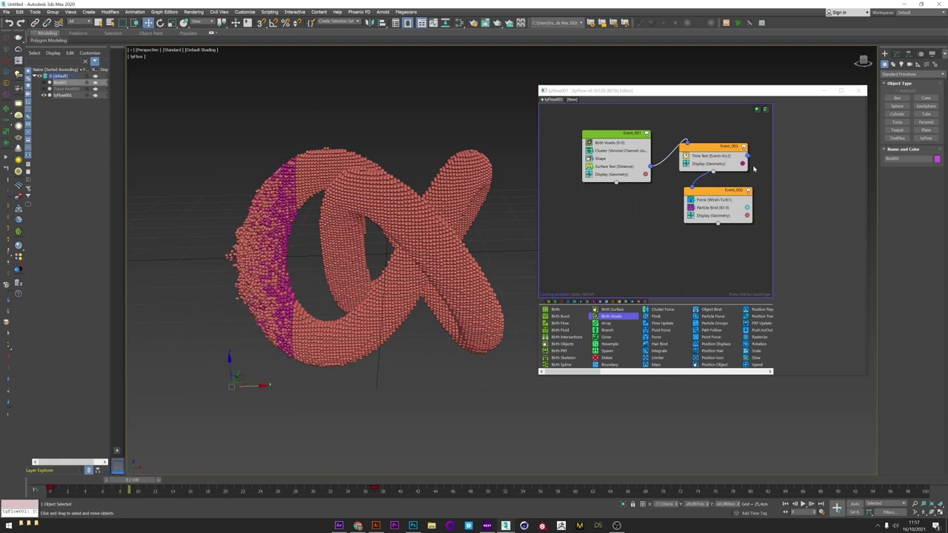
Step: Replace Event_003's Display operator with a copy of Event_002's Display operator
left_click(716, 216)
left_click(715, 217, "shift")
left_click_drag(714, 218, 718, 172, "shift")
right_click(713, 163)
left_click(739, 206)
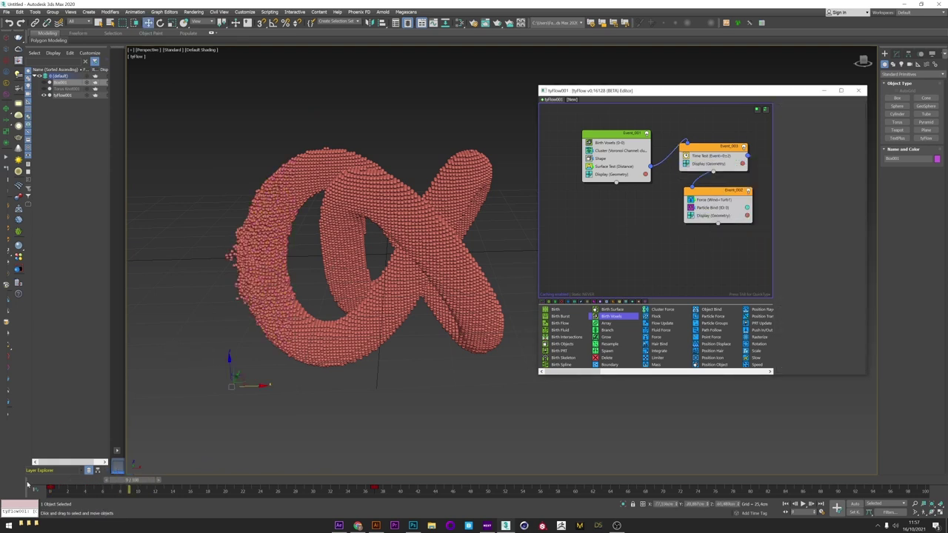
Step: Scrub the simulation to frame 21 and inspect the break-up of the torus knot up close
left_click_drag(29, 483, 183, 423)
scroll(317, 250, "down", 3)
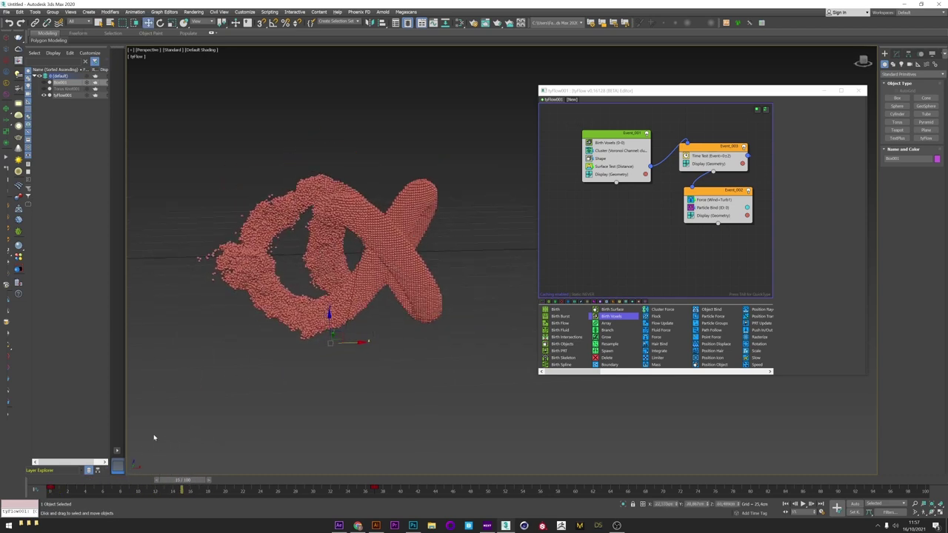
left_click_drag(53, 480, 249, 444)
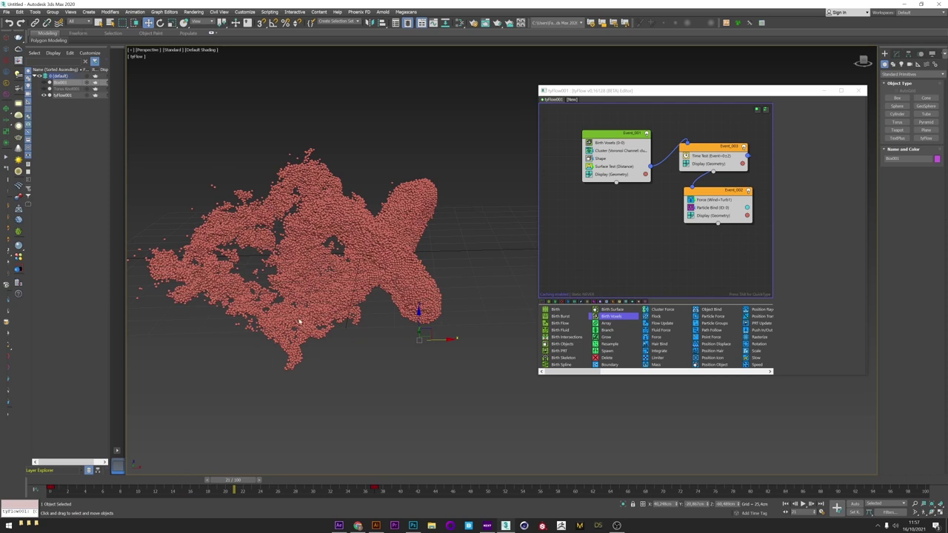
middle_click_drag(301, 296, 354, 297)
scroll(354, 297, "up", 3)
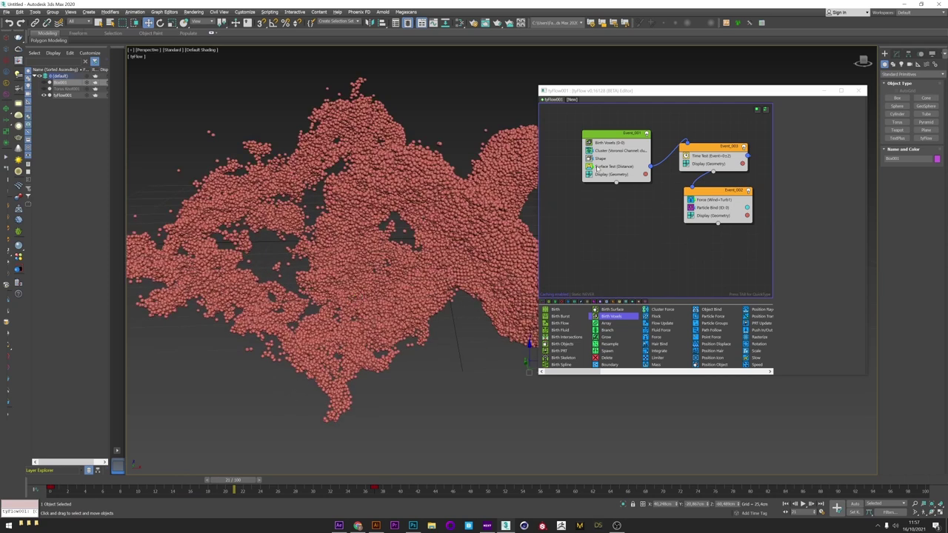
Step: Review the settings of the Birth Voxels, Shape and Particle Bind operators
left_click(612, 143)
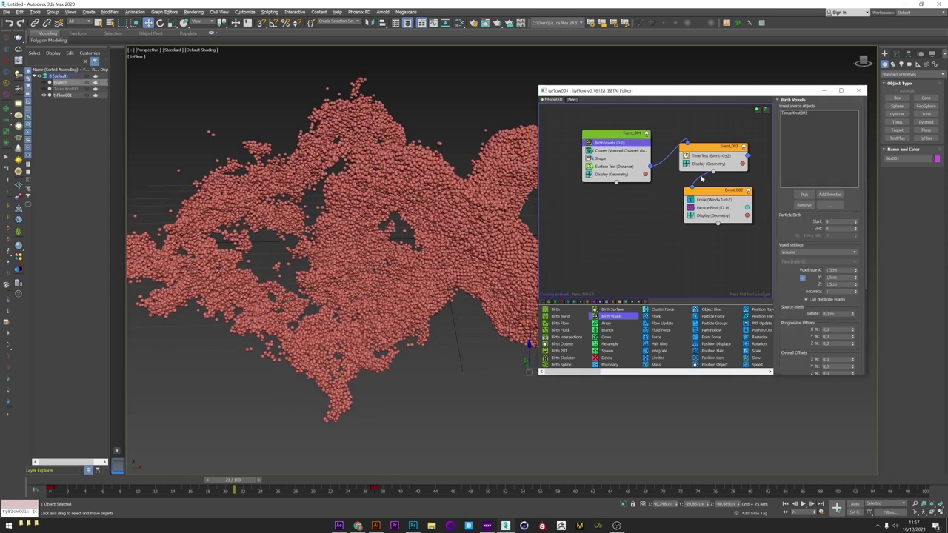
left_click(613, 158)
scroll(822, 348, "down", 5)
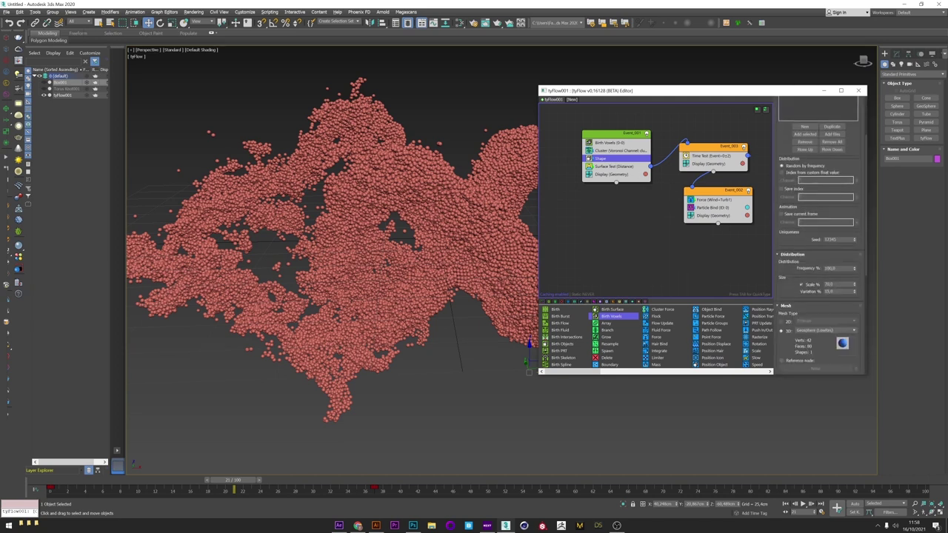
left_click(712, 207)
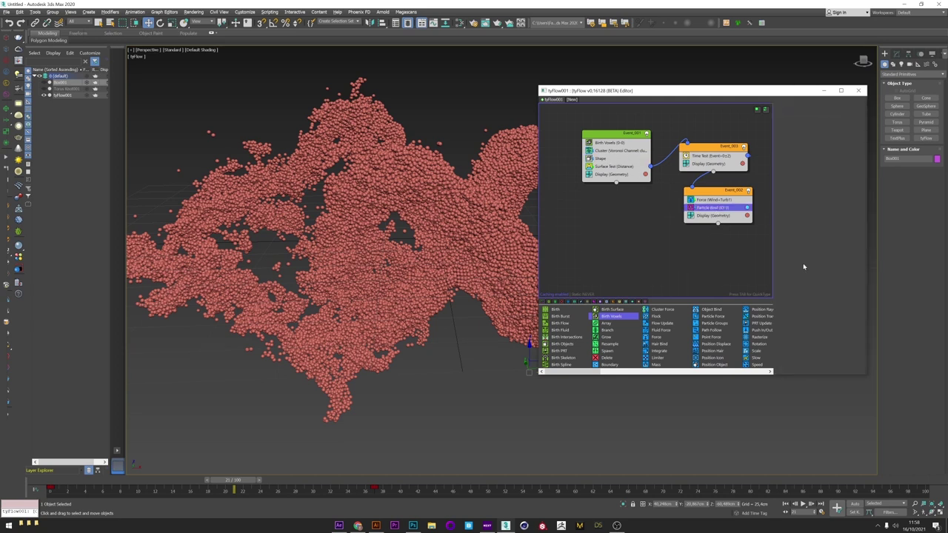
scroll(869, 263, "down", 5)
scroll(870, 263, "up", 3)
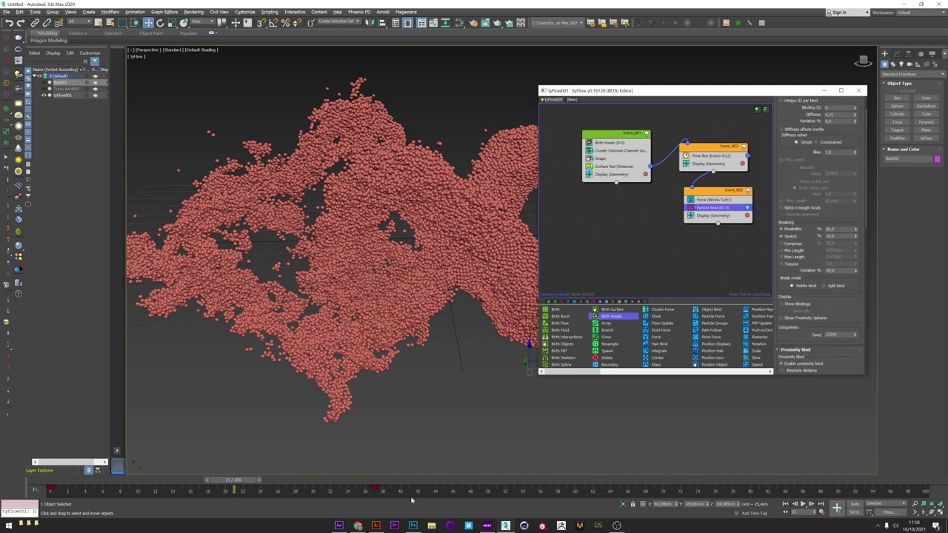
Step: Switch to After Effects and preview the rendered sand sequence from the start of its work area
left_click(340, 523)
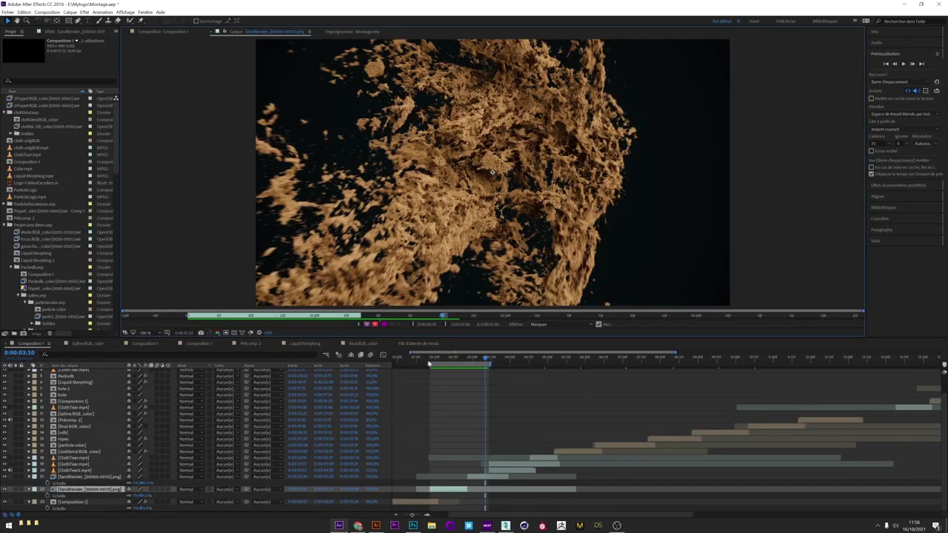
mouse_move(428, 363)
left_mouse_down()
mouse_move(486, 365)
mouse_move(438, 362)
left_mouse_up()
key("space")
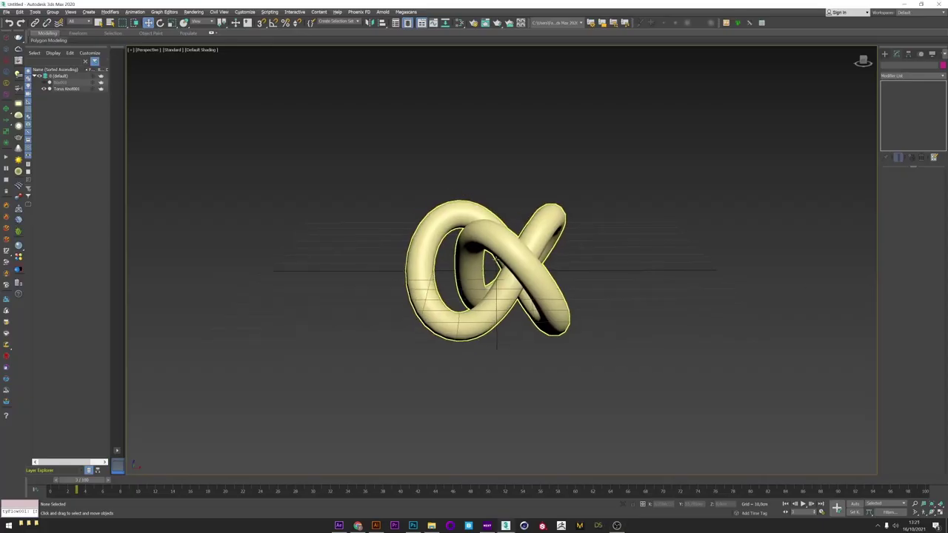
Step: Select the torus knot in the new 3ds Max scene and create a Phoenix FD fire/smoke quick setup from it
middle_click_drag(486, 268, 473, 245, "alt")
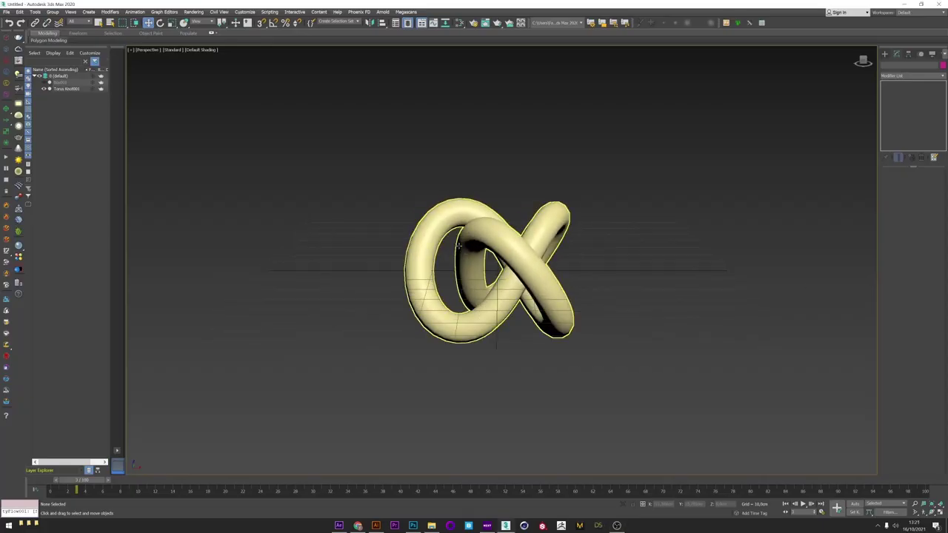
scroll(450, 237, "up", 3)
left_click(421, 242)
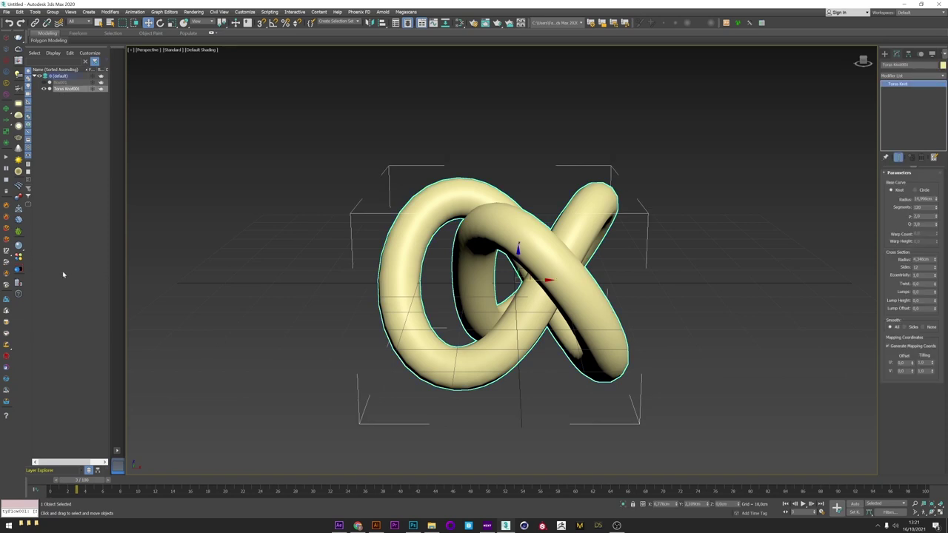
left_click(8, 250)
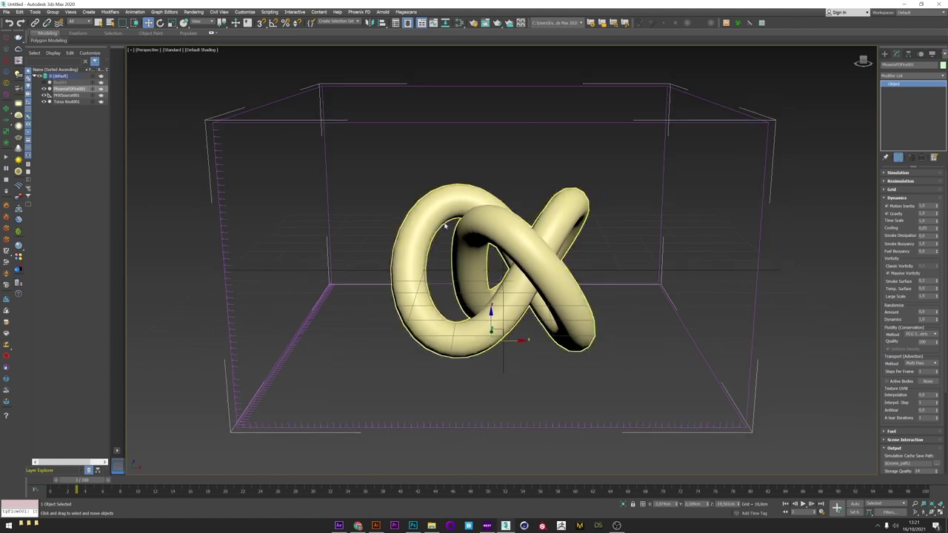
Step: Run a test of the Phoenix FD simulation, stop it at frame 11, delete its cache and return to frame 0
left_click(6, 158)
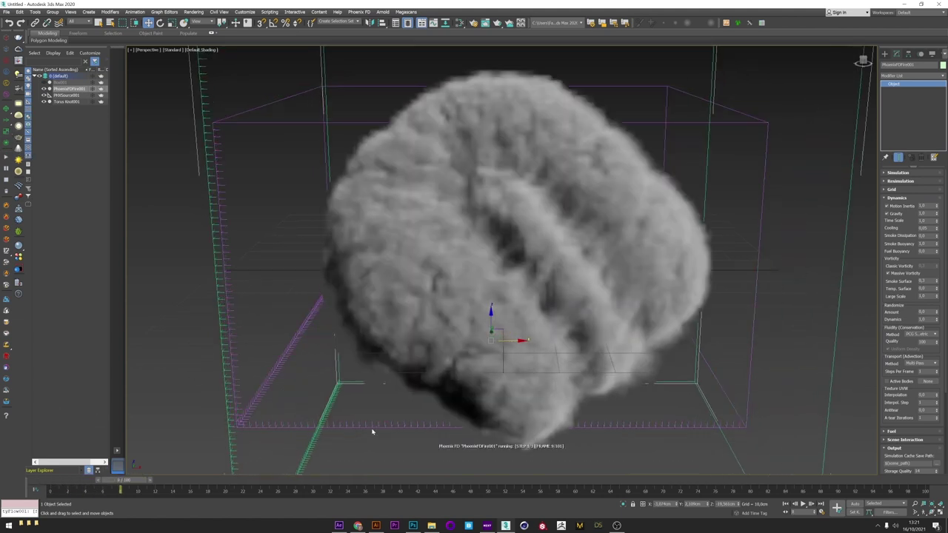
left_click(5, 181)
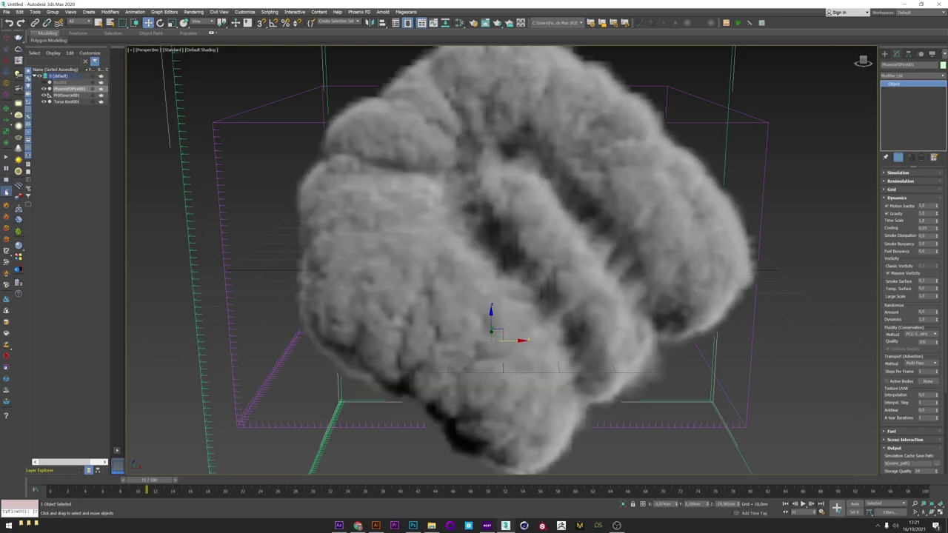
left_click(6, 191)
left_click(535, 286)
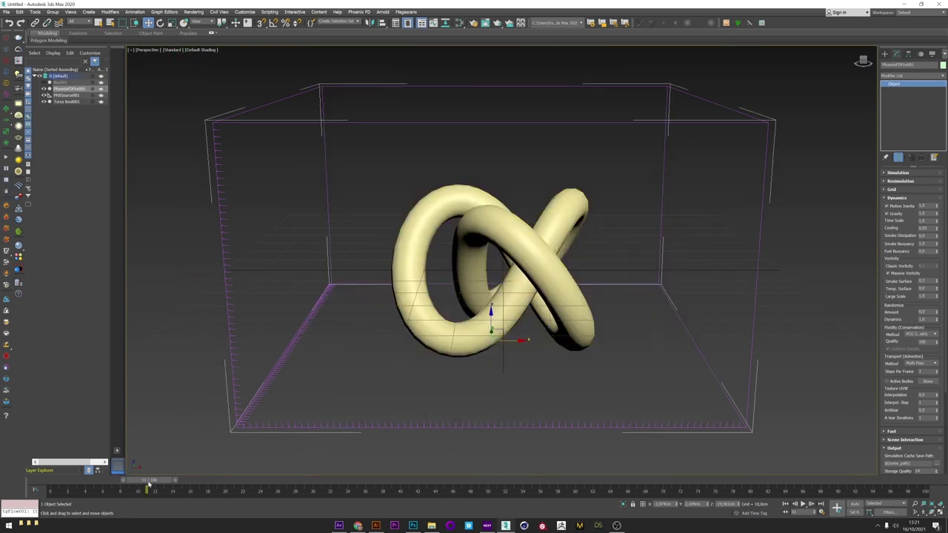
left_click_drag(148, 484, 50, 484)
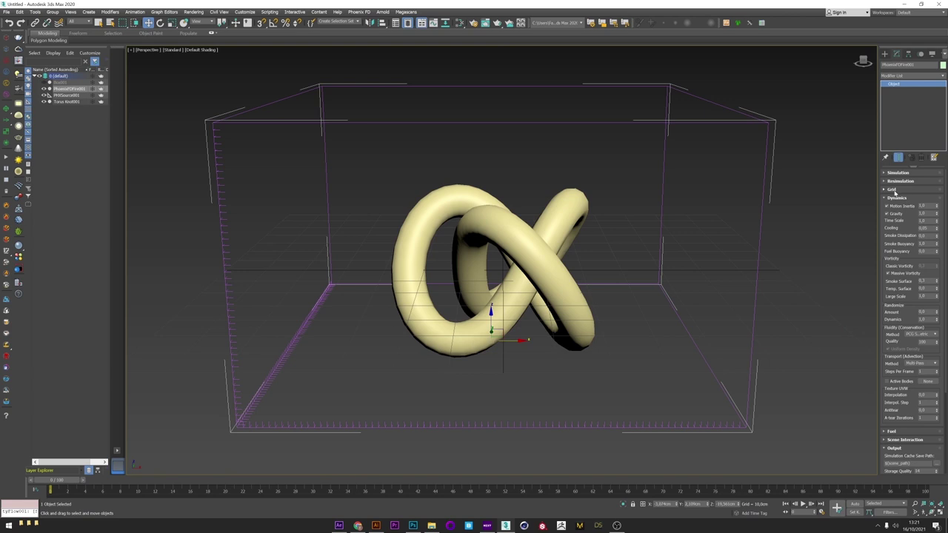
Step: Disable Gravity and set Smoke Buoyancy to 0 in the Phoenix FD simulator's Dynamics, and review its output grid channels
left_click(888, 213)
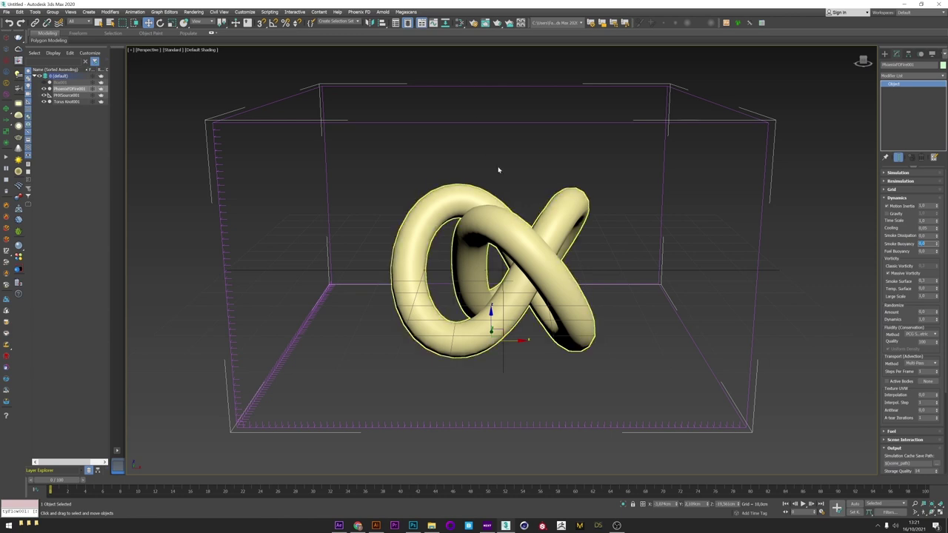
scroll(946, 308, "down", 5)
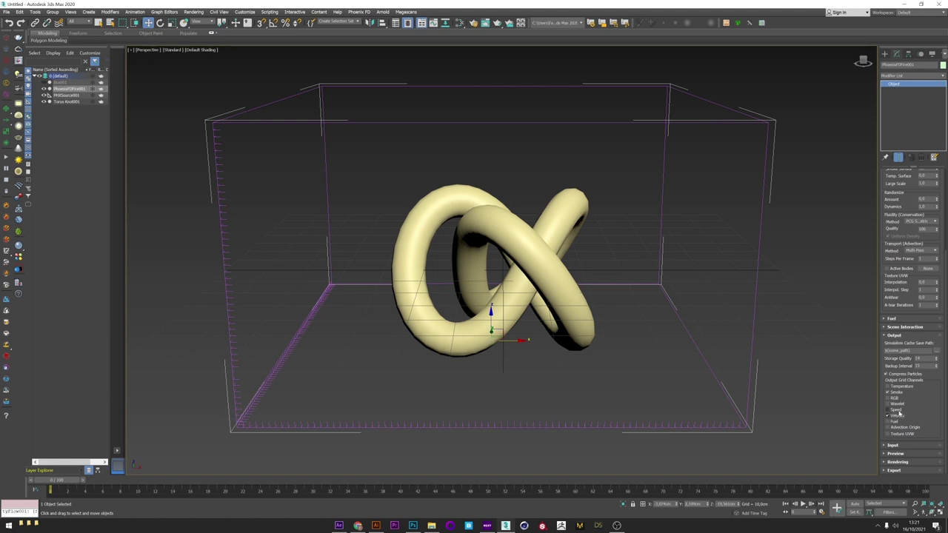
middle_click_drag(267, 271, 272, 263)
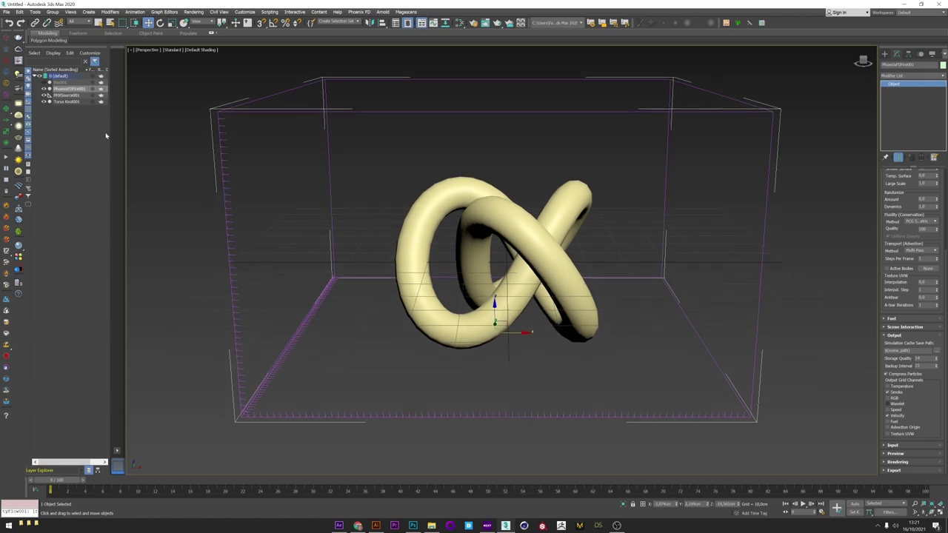
Step: Set the Outgoing Velocity of the torus knot's Phoenix FD source to 50 cm
left_click(67, 95)
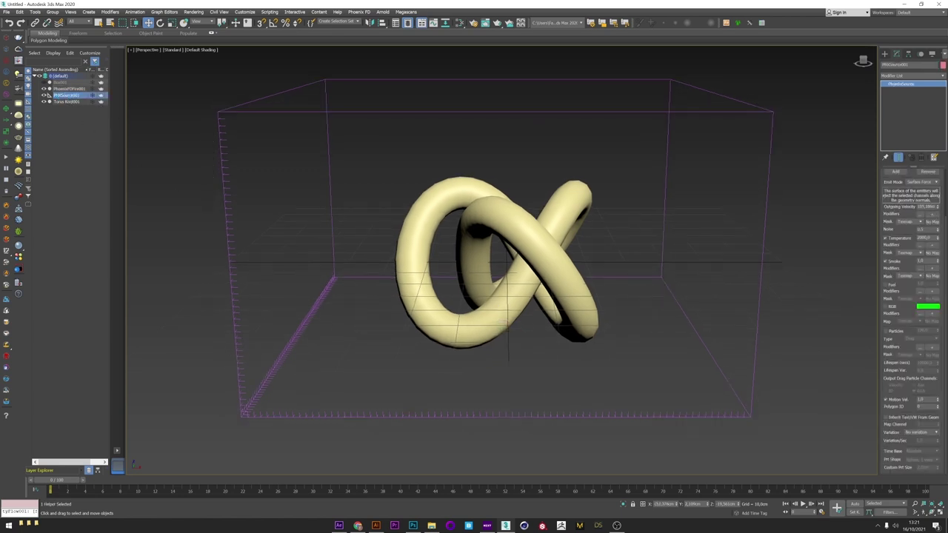
double_click(926, 207)
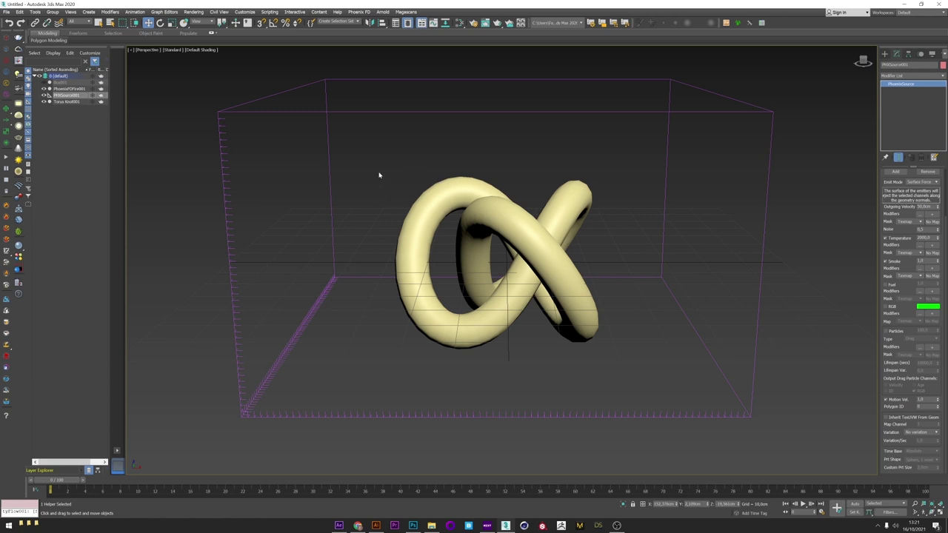
scroll(400, 219, "down", 2)
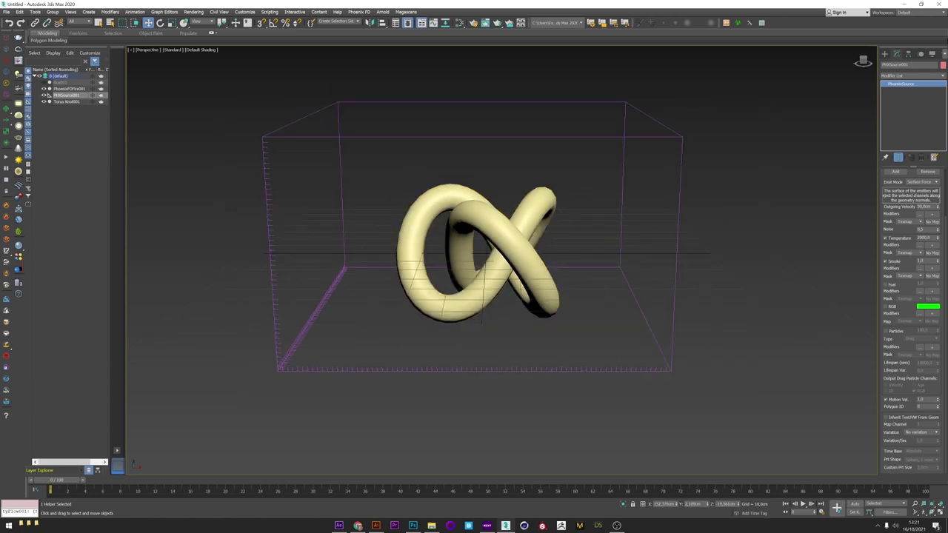
Step: Create a Phoenix FD Plain Force beside the simulation grid, rotate it toward the torus knot, and lower its Strength
left_click(885, 53)
left_click(917, 65)
left_click(910, 74)
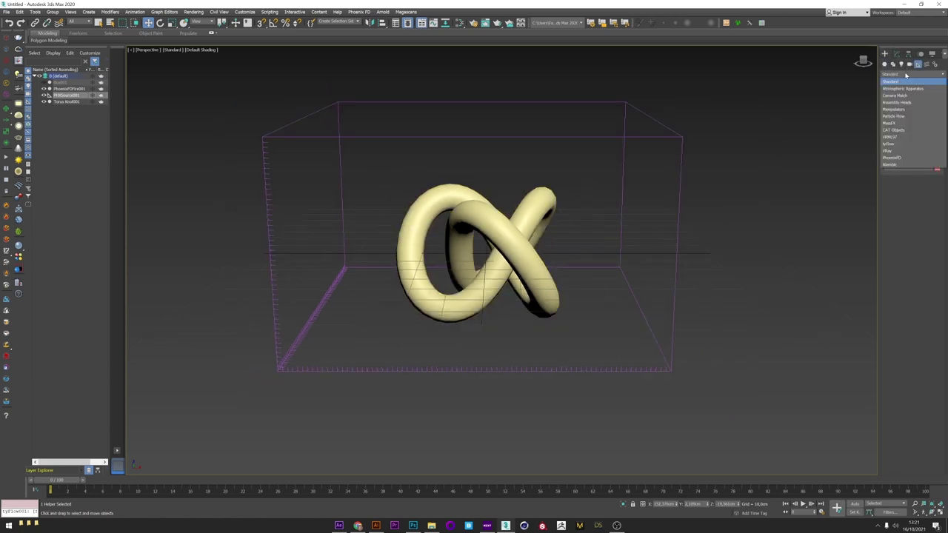
left_click(897, 158)
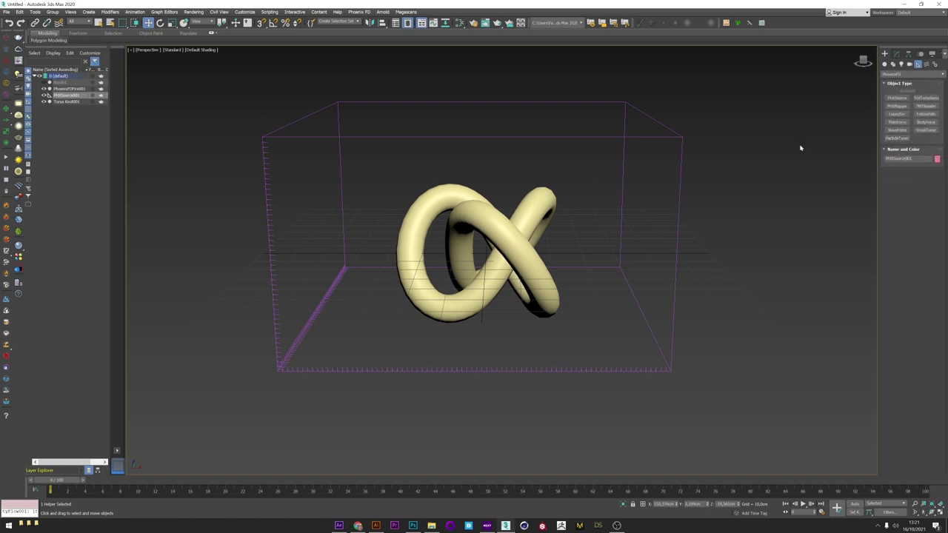
left_click(901, 124)
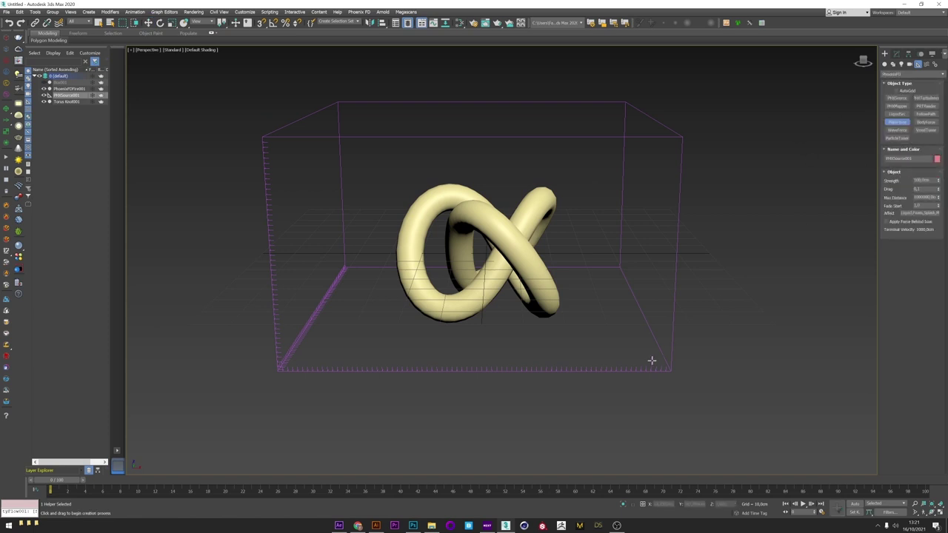
left_click_drag(704, 332, 741, 339)
right_click(704, 339)
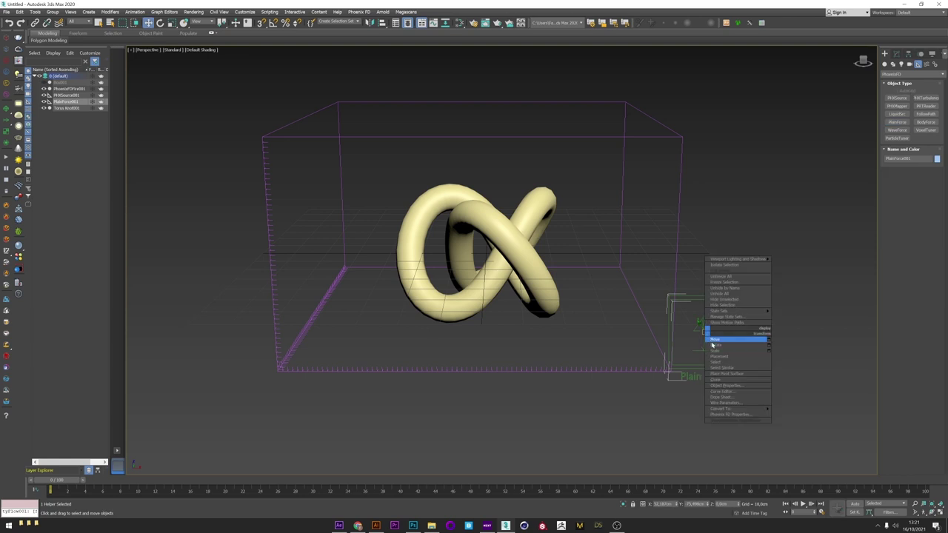
left_click(733, 339)
left_click_drag(692, 309, 785, 253)
left_click(897, 54)
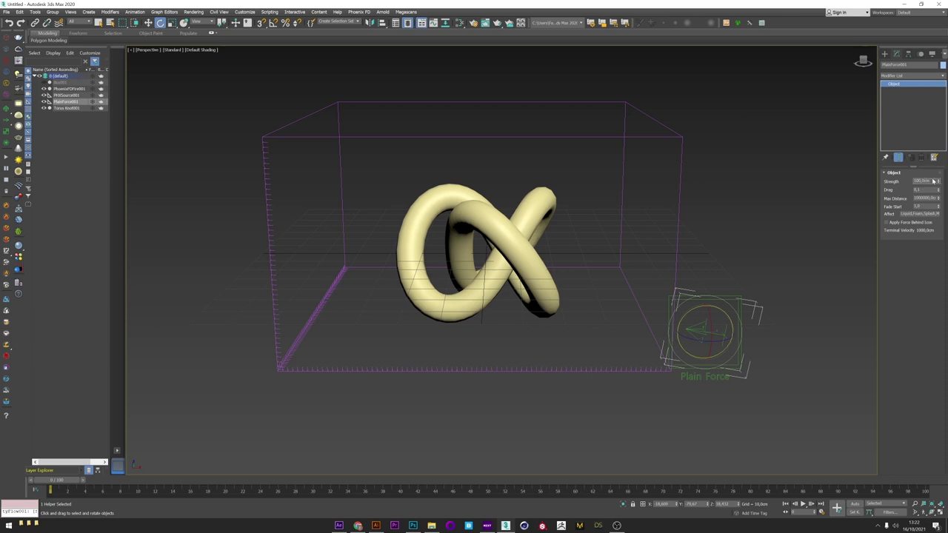
Step: Add a Phoenix FD turbulence helper next to the Plain Force, set its Strength to 70 and reduce its Size
left_click(884, 55)
left_click(925, 98)
left_click(769, 327)
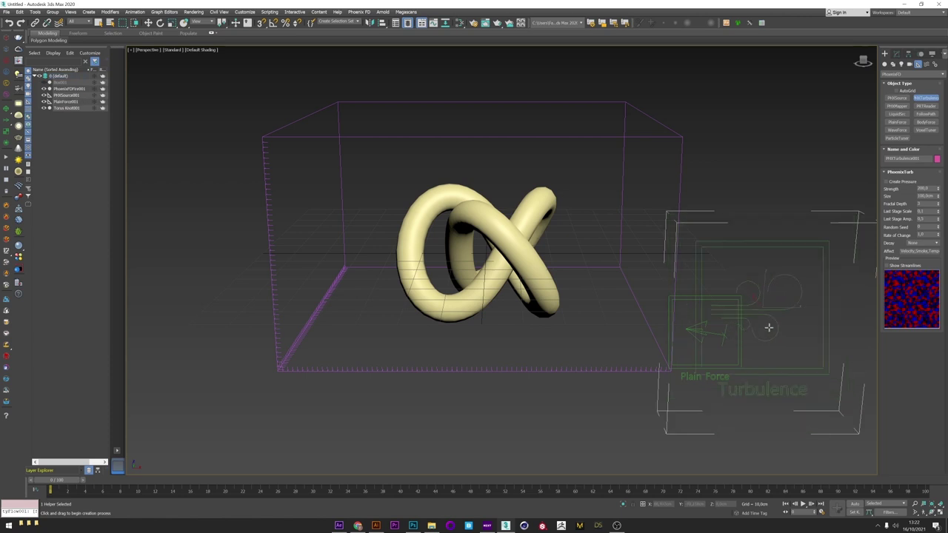
left_click(896, 54)
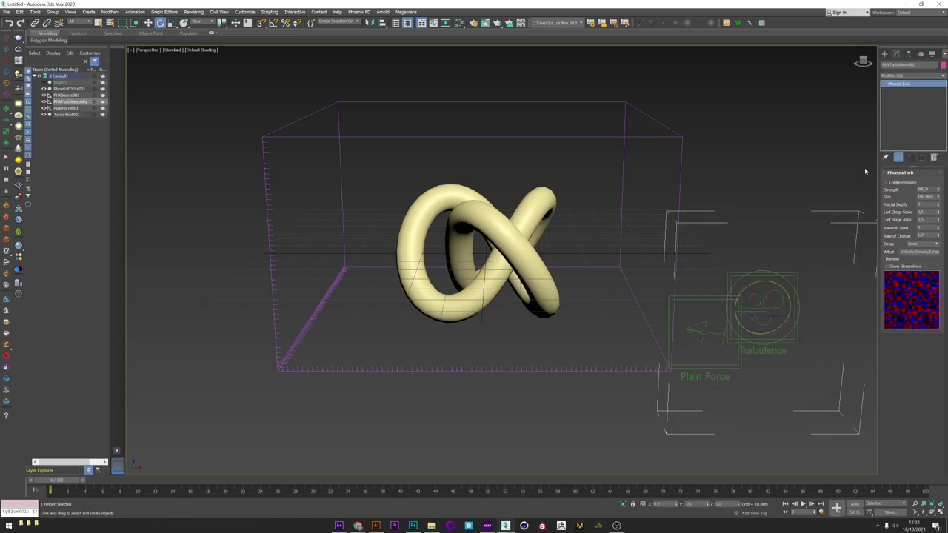
key("Return")
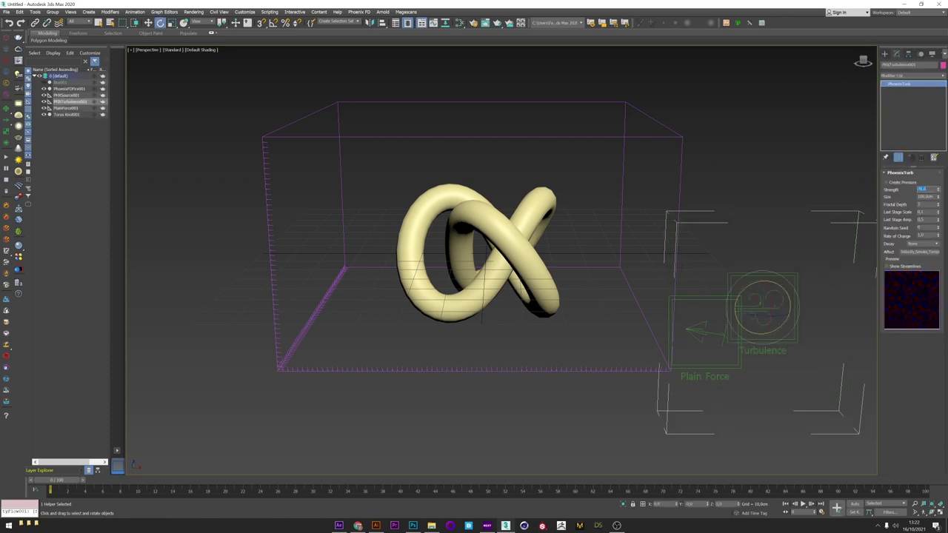
left_click_drag(938, 198, 938, 204)
Step: Run the Phoenix FD simulation to about frame 26, pause it, and scrub back to frame 7
middle_click_drag(305, 239, 313, 247)
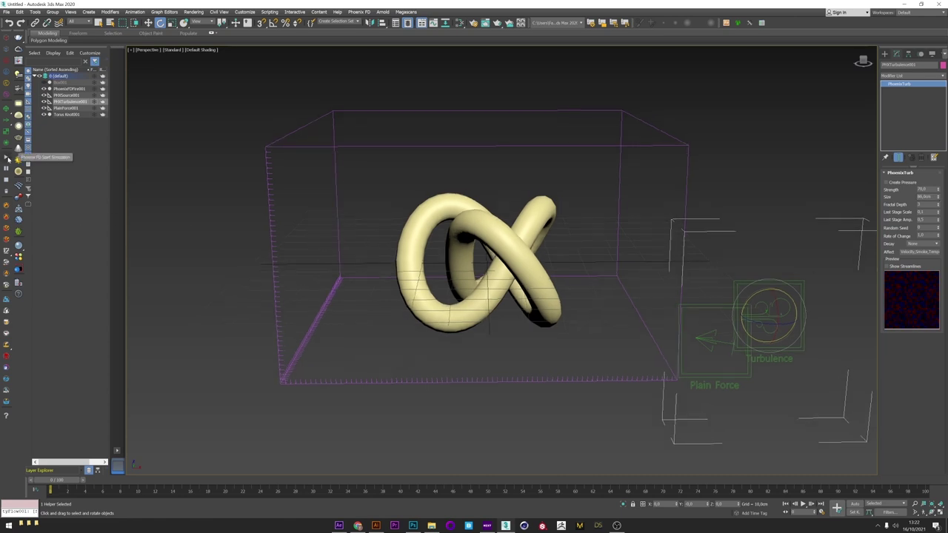
left_click(7, 158)
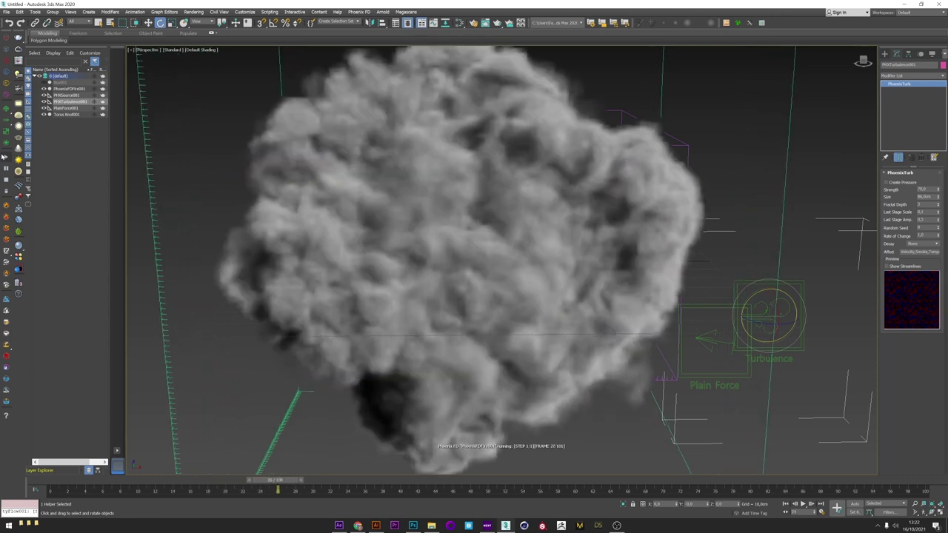
left_click(6, 169)
left_click_drag(55, 481, 113, 481)
key("e")
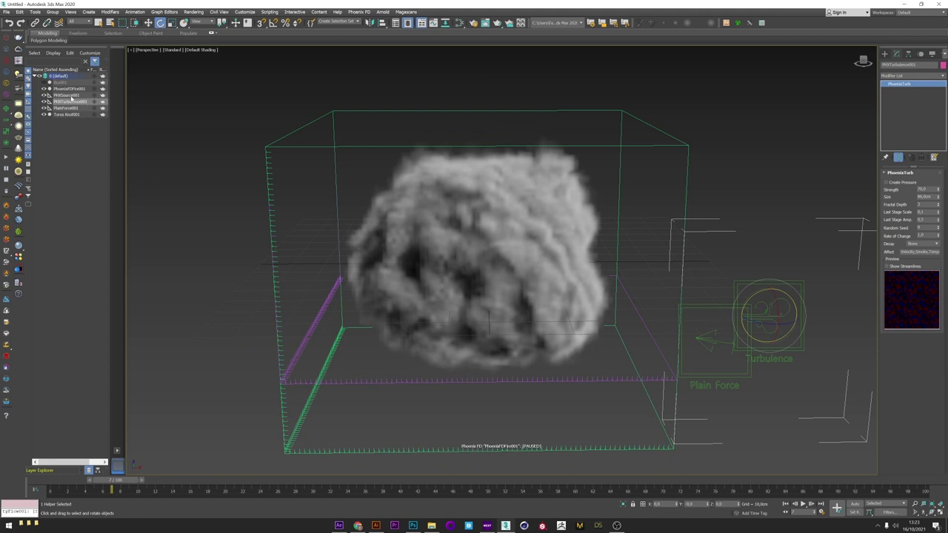
Step: Review the source and Plain Force settings, then set the turbulence's Strength to 150 and rerun the simulation to frame 21
left_click(68, 95)
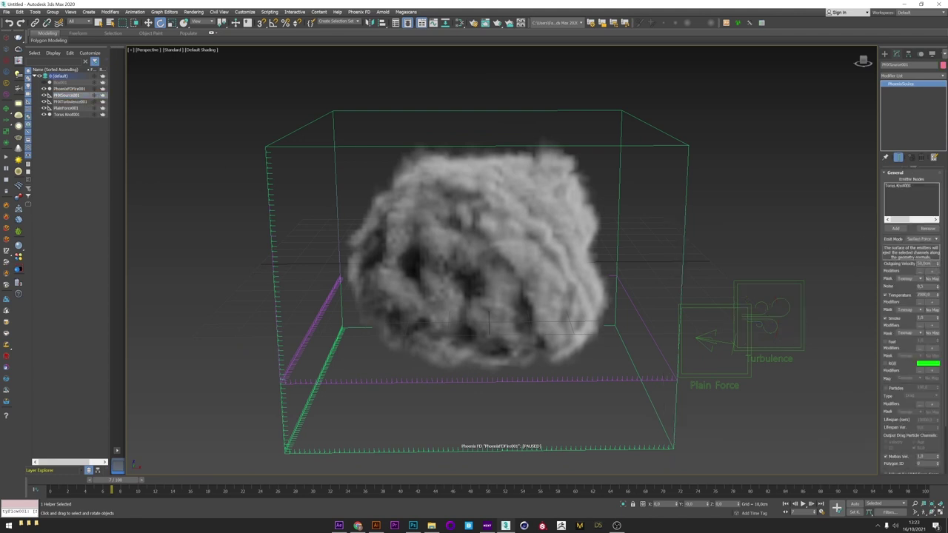
right_click(741, 379)
left_click(744, 382)
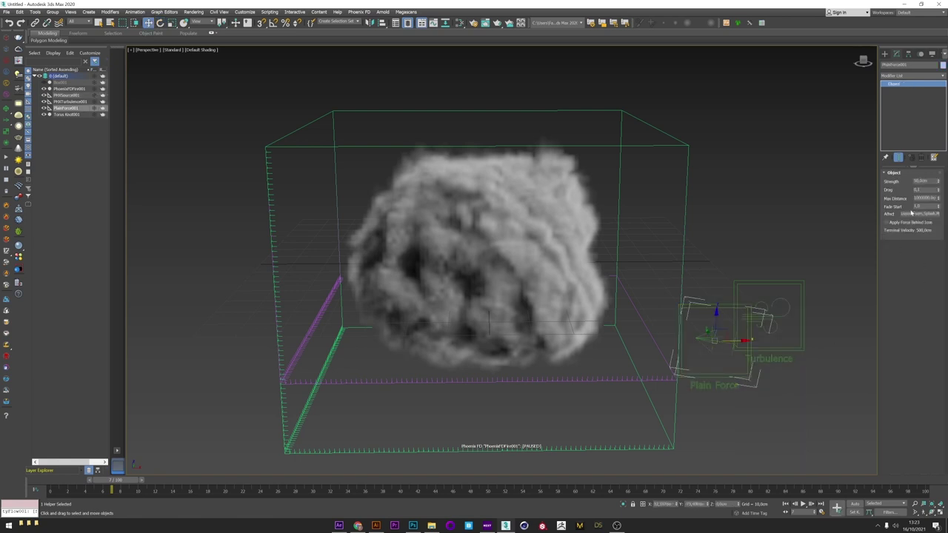
double_click(918, 207)
key("Return")
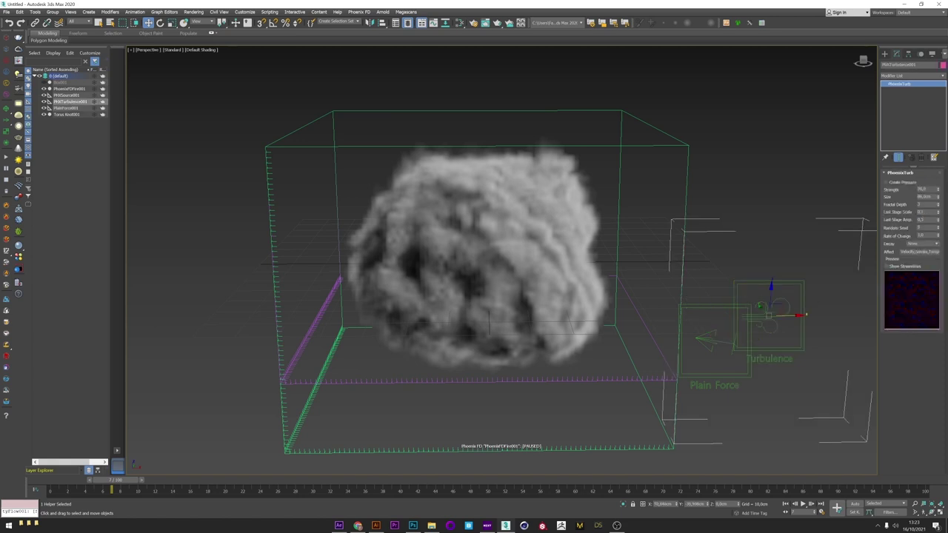
left_click(927, 189)
type("150")
key("Return")
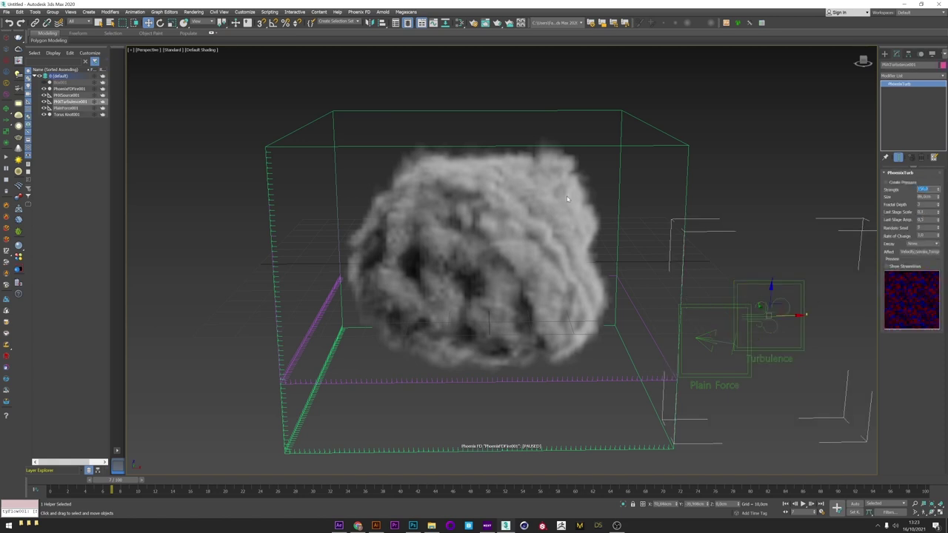
left_click(3, 158)
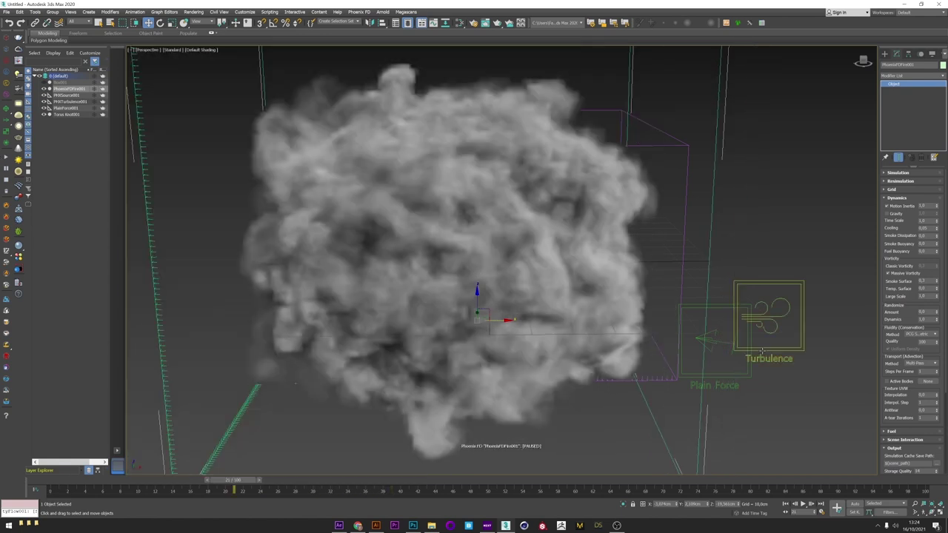
Step: Increase the turbulence helper's Strength further and delete the Phoenix FD simulator's cache
left_click(761, 348)
double_click(924, 188)
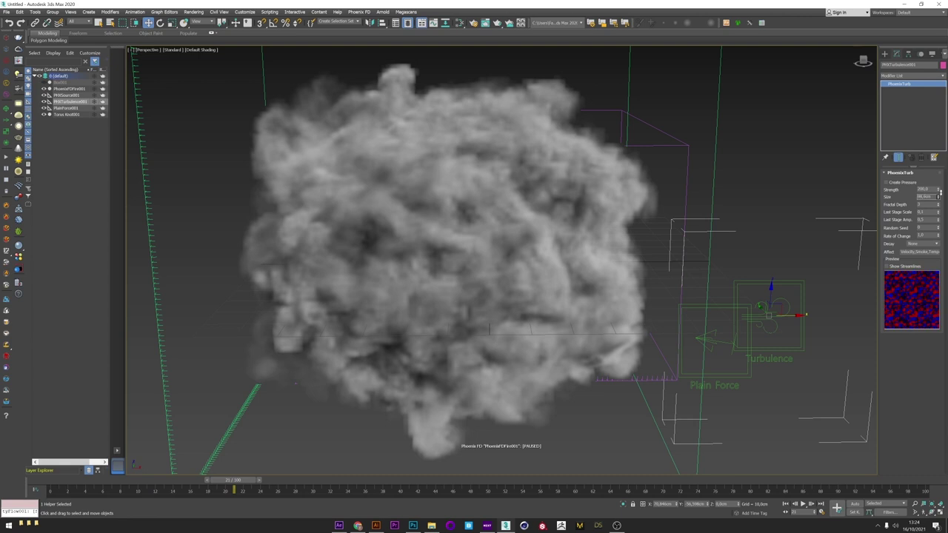
left_click(6, 157)
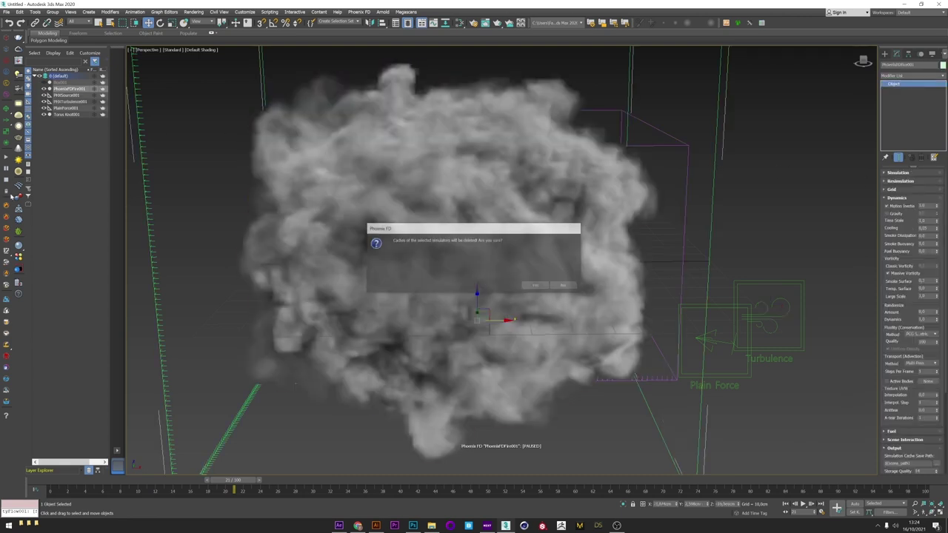
left_click(535, 287)
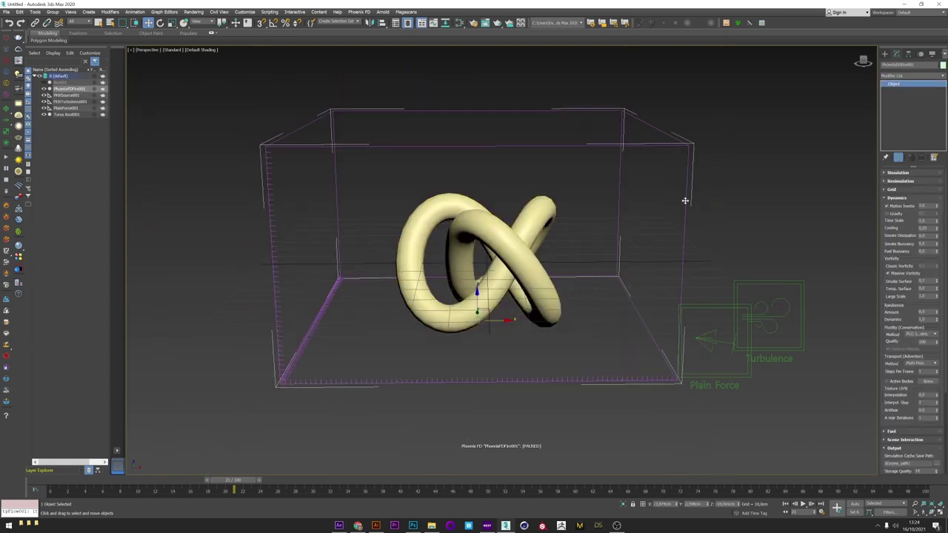
Step: Return to frame 0 and increase the simulator's grid resolution to a cell size of 1.054 cm
left_click(898, 191)
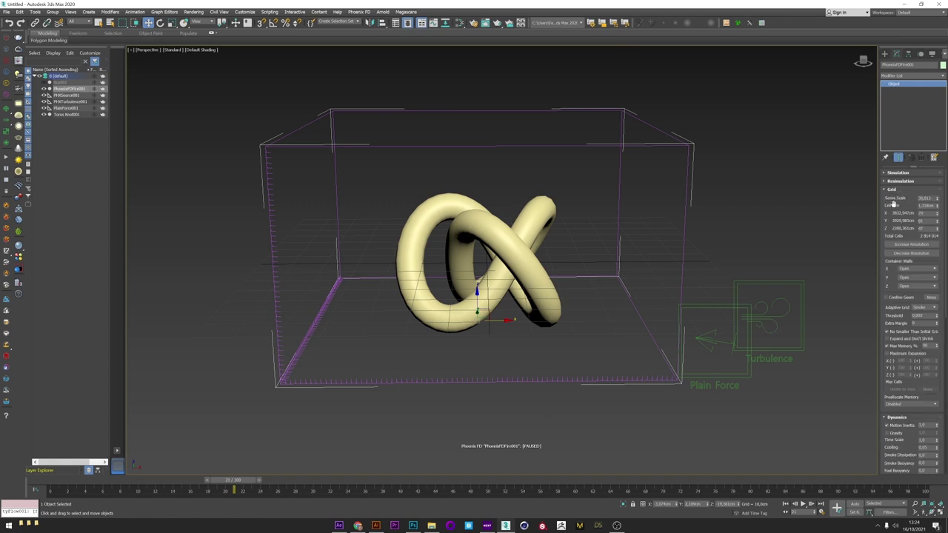
left_click(53, 487)
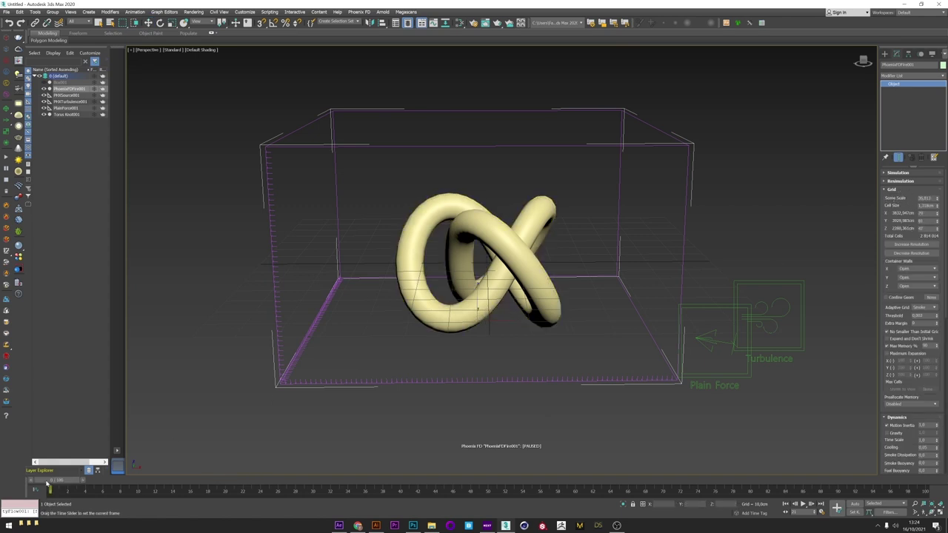
left_click(911, 245)
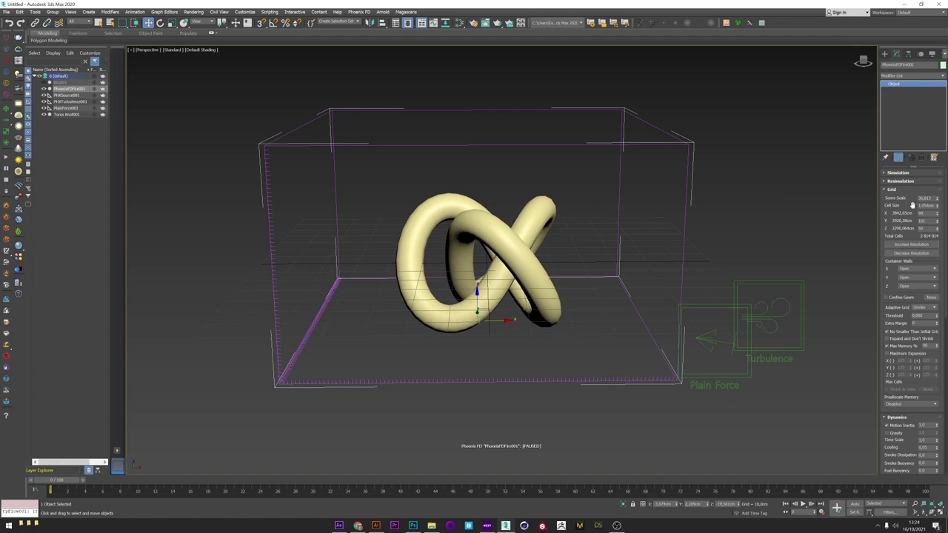
Step: Run the higher-resolution Phoenix FD simulation, pause it at frame 35, and scrub through the cached smoke
left_click(7, 164)
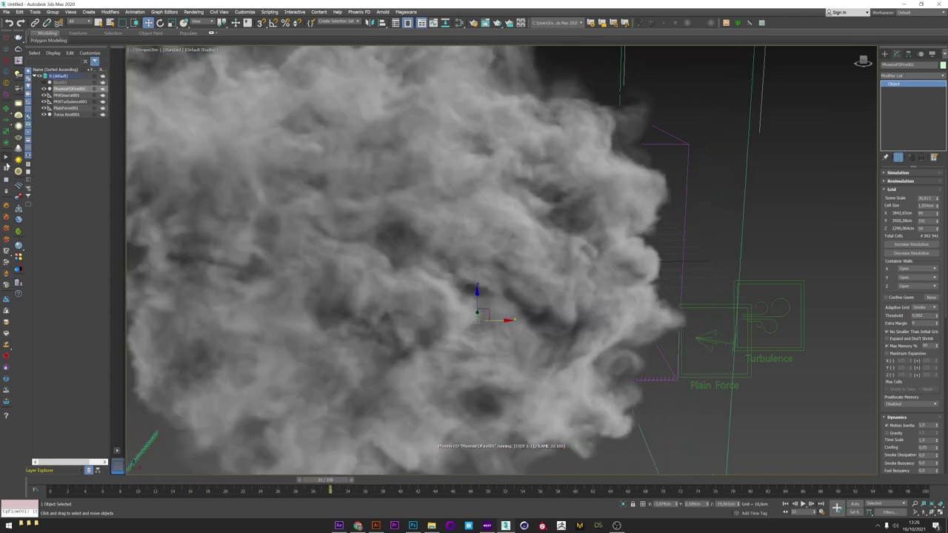
left_click(7, 167)
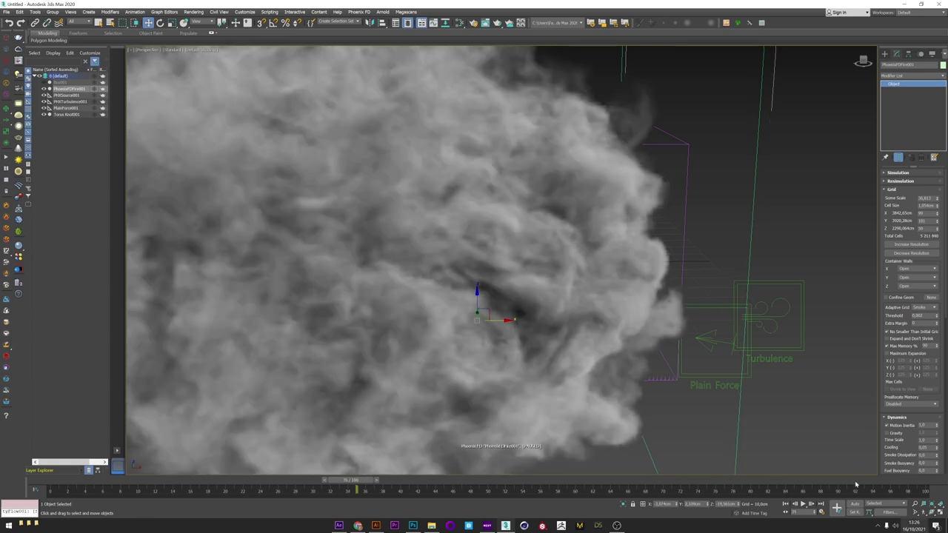
left_click_drag(54, 479, 191, 480)
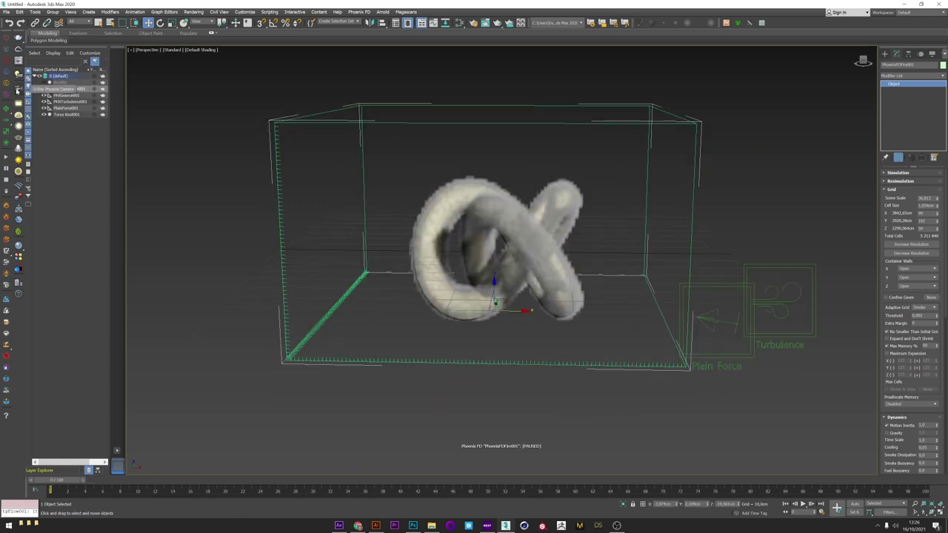
Step: Create a V-Ray physical camera from the perspective view, switching the renderer to V-Ray, and dolly it closer to the torus knot
left_click(19, 87)
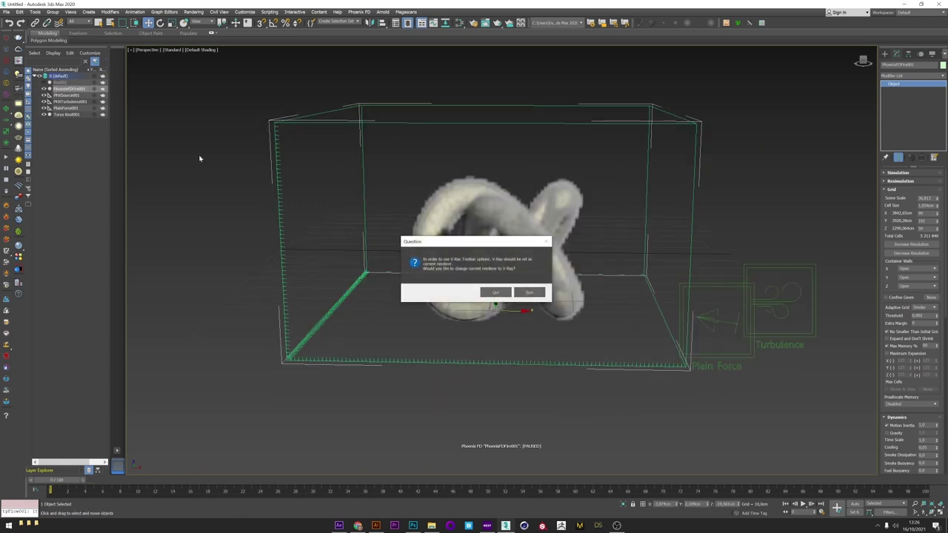
left_click(494, 292)
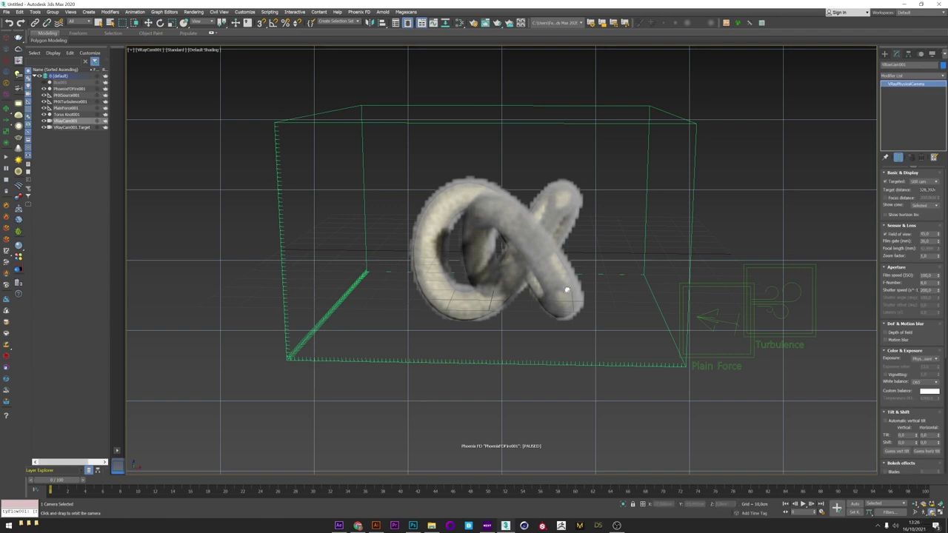
middle_click_drag(565, 284, 574, 291)
left_click(916, 504)
left_click_drag(643, 342, 642, 324)
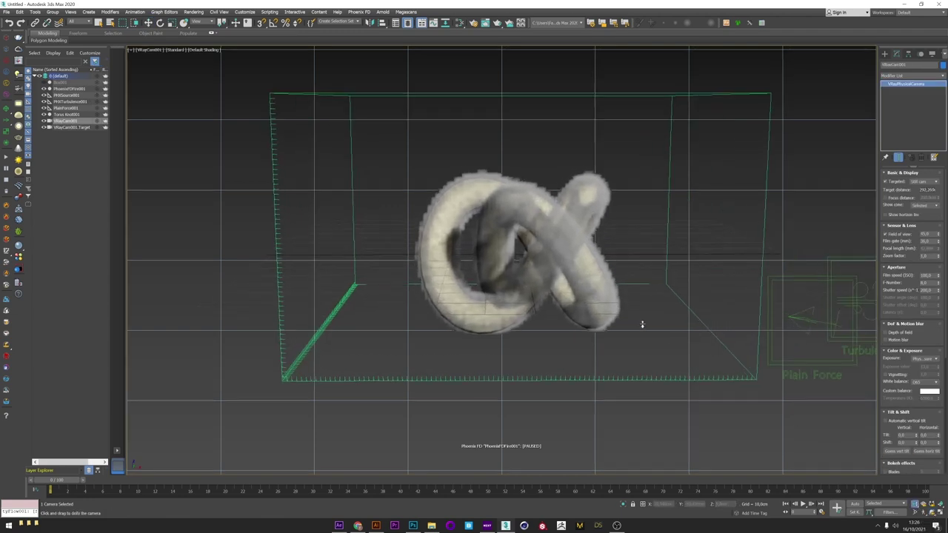
Step: Scrub the cached smoke in the camera view, then enable Maximum Expansion on the Phoenix FD simulator and tighten its X, Y and Z limits
left_click_drag(55, 483, 268, 481)
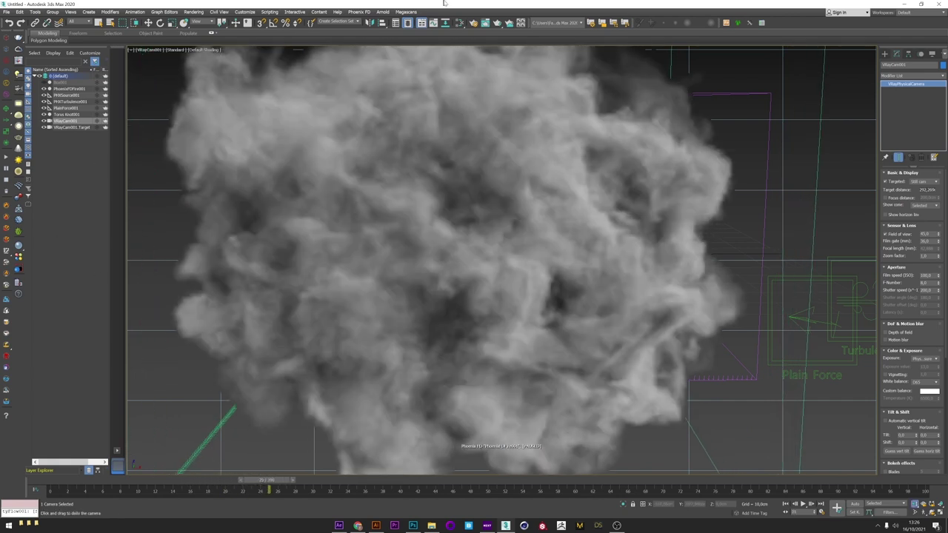
left_click_drag(142, 484, 110, 484)
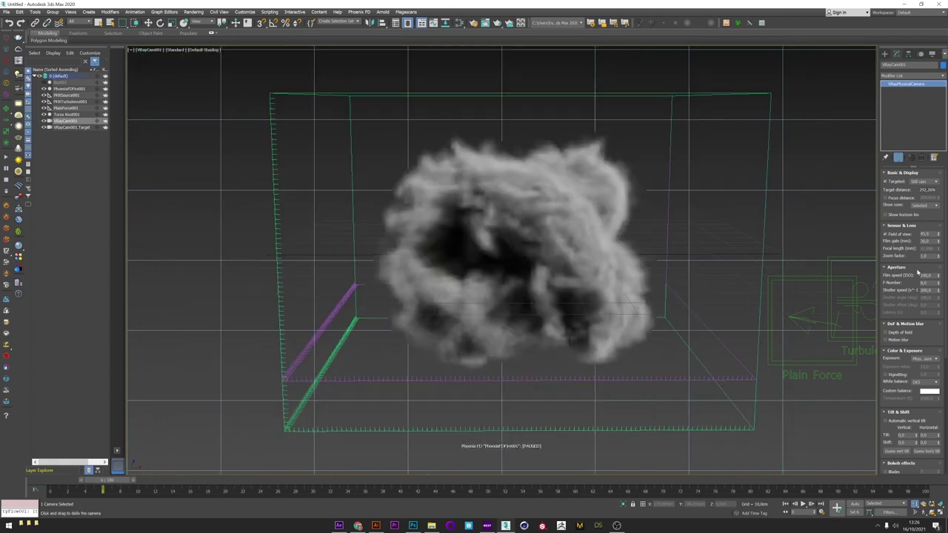
left_click(77, 89)
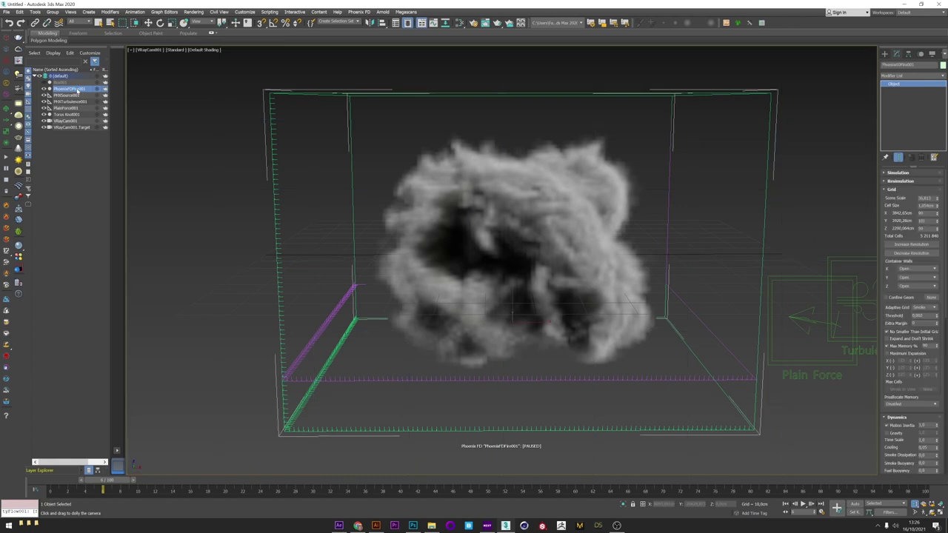
scroll(895, 284, "down", 5)
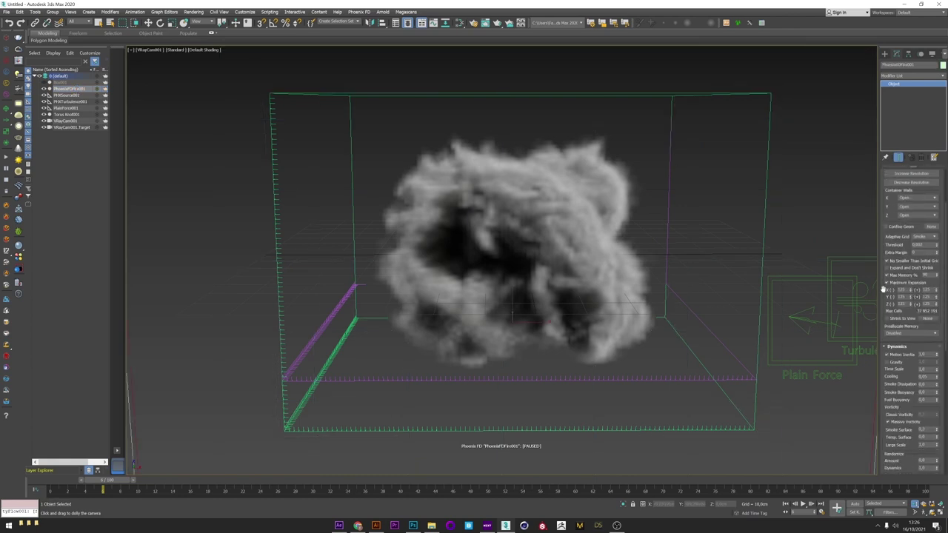
mouse_move(910, 293)
left_mouse_down()
mouse_move(911, 369)
mouse_move(935, 301)
mouse_move(931, 330)
mouse_move(910, 305)
mouse_move(910, 283)
left_mouse_up()
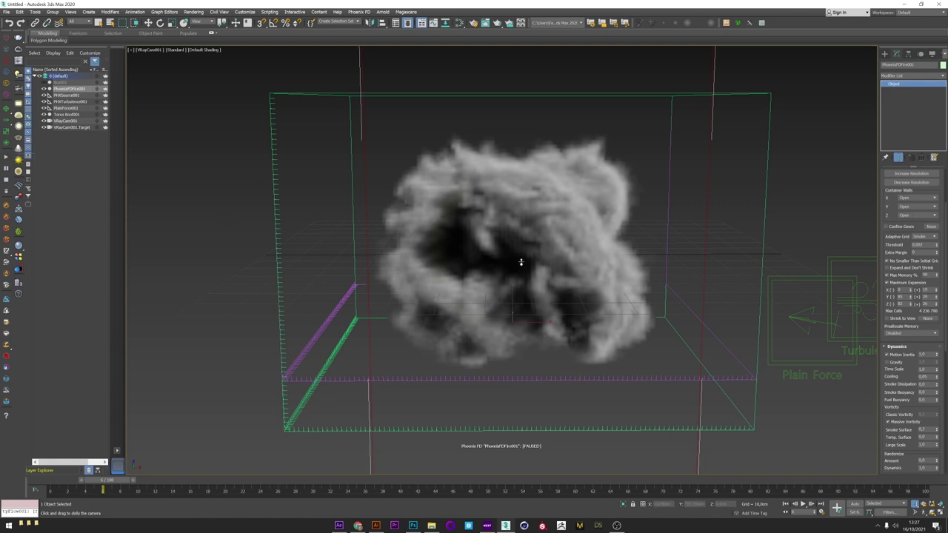
Step: Scrub the smoke against the expansion limits, then hide the Phoenix FD simulator, its source, the turbulence and the plain force
left_click_drag(65, 484, 117, 473)
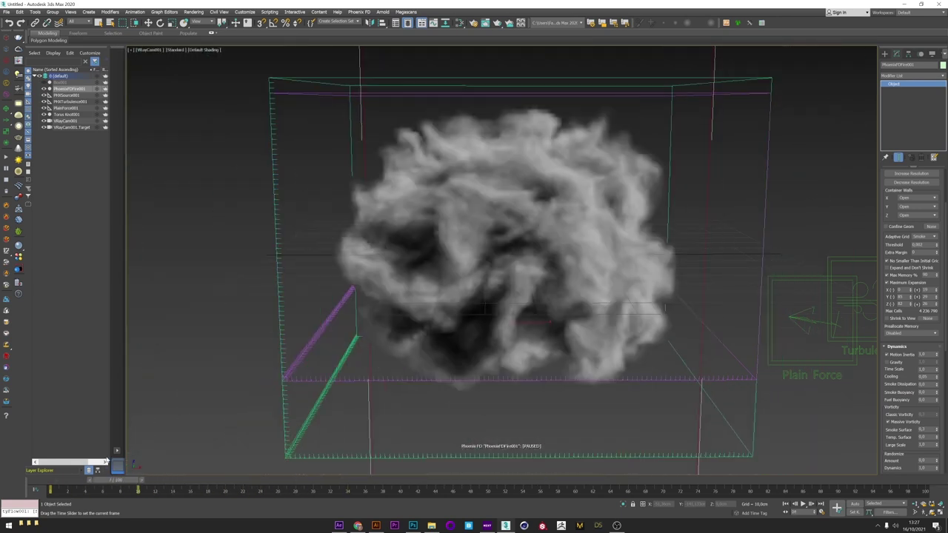
scroll(275, 208, "down", 1)
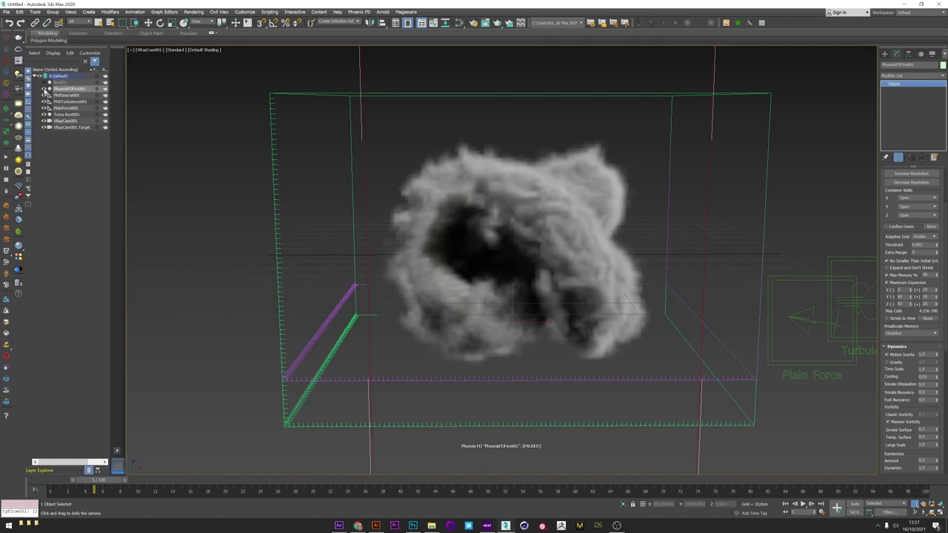
left_click_drag(44, 90, 45, 109)
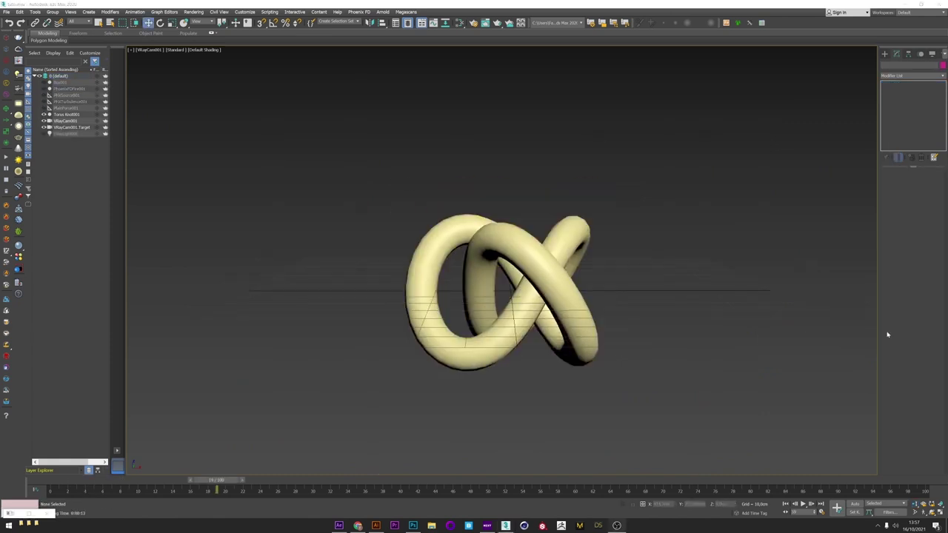
Step: Create a tyFlow object beside the torus knot and open its editor, moving the editor clear of the knot
left_click(884, 53)
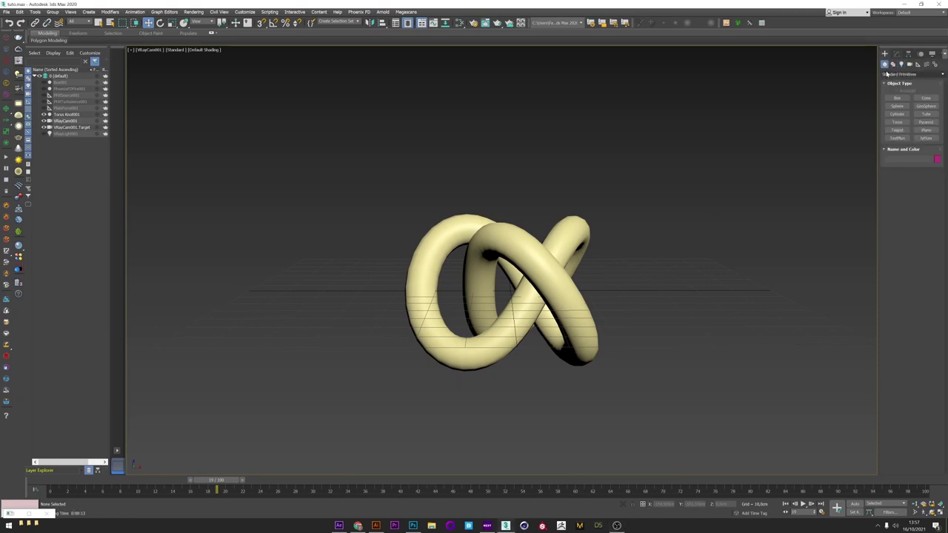
left_click(926, 138)
left_click(787, 333)
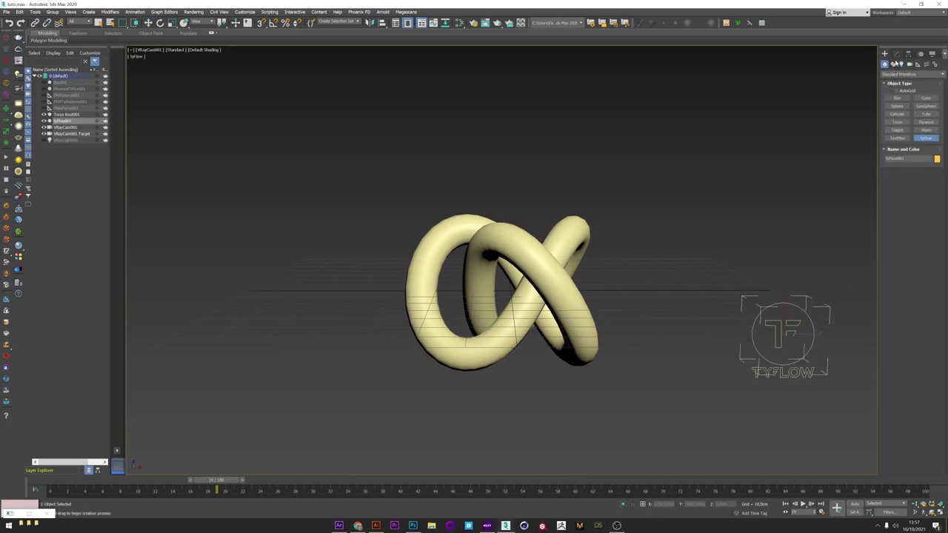
left_click(896, 53)
left_click(912, 190)
left_click_drag(536, 122, 784, 132)
Step: Switch to the perspective view and add a Birth event to the flow with End 0 and Total 50000
middle_click(427, 256)
key("p")
middle_click_drag(429, 257, 311, 246)
left_click(525, 347)
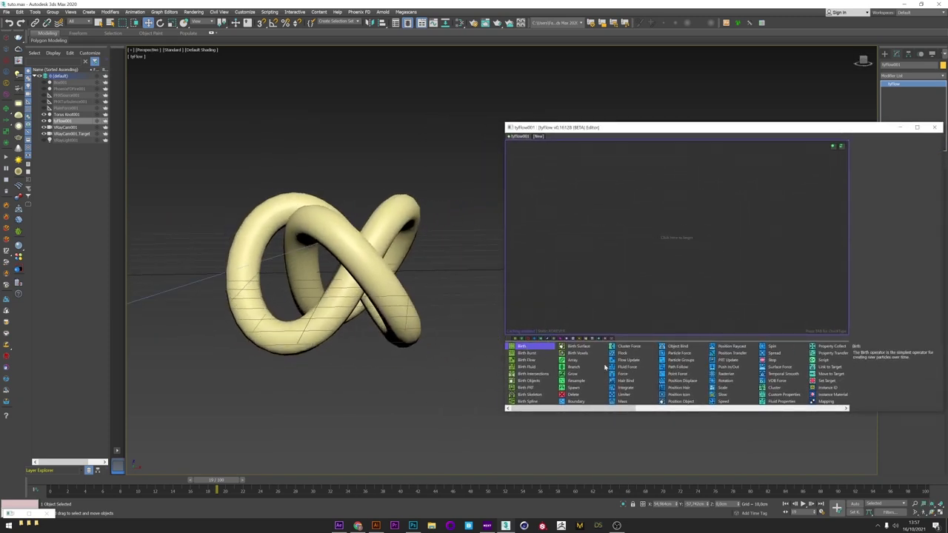
left_click_drag(523, 350, 586, 194)
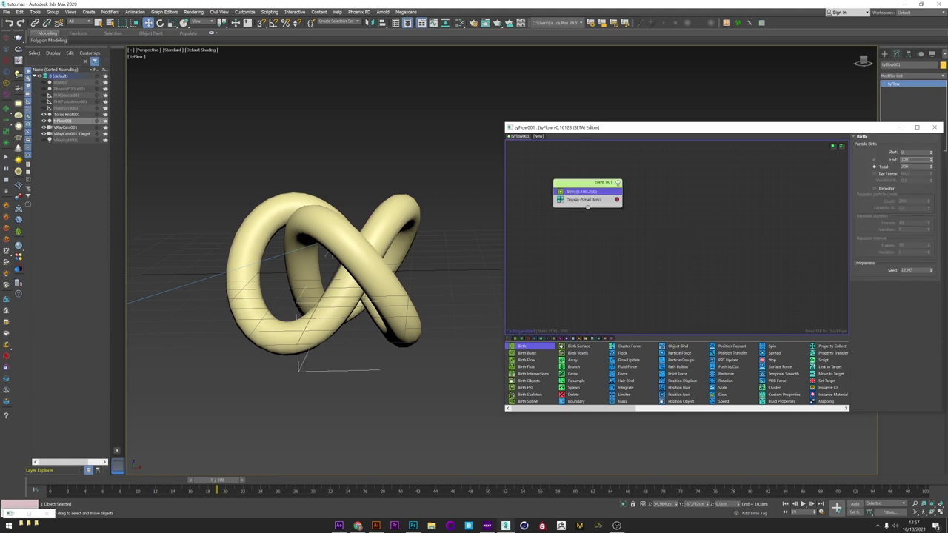
key("Tab")
Step: Add a Position Object operator to the event with the torus knot as its emitter and hide the knot mesh
left_click(570, 197)
type("p")
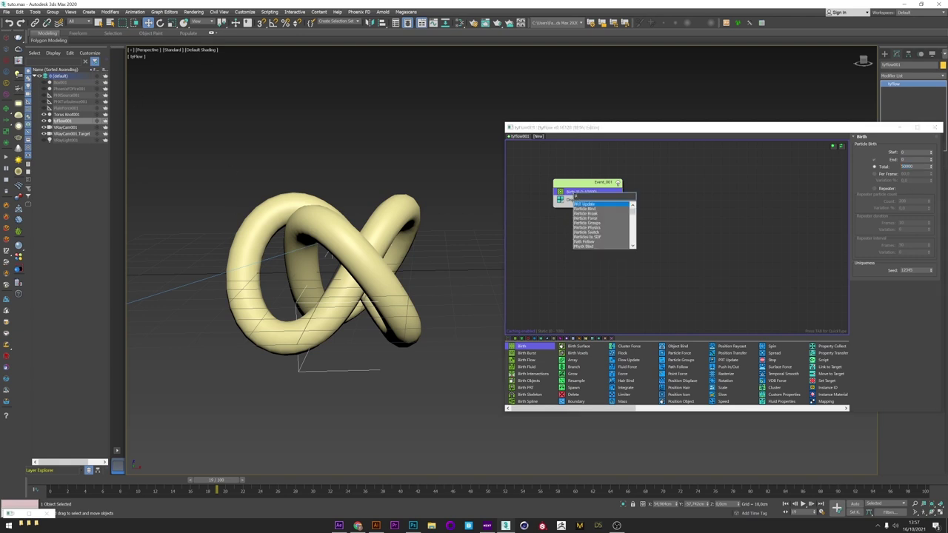
type("os")
left_click(592, 219)
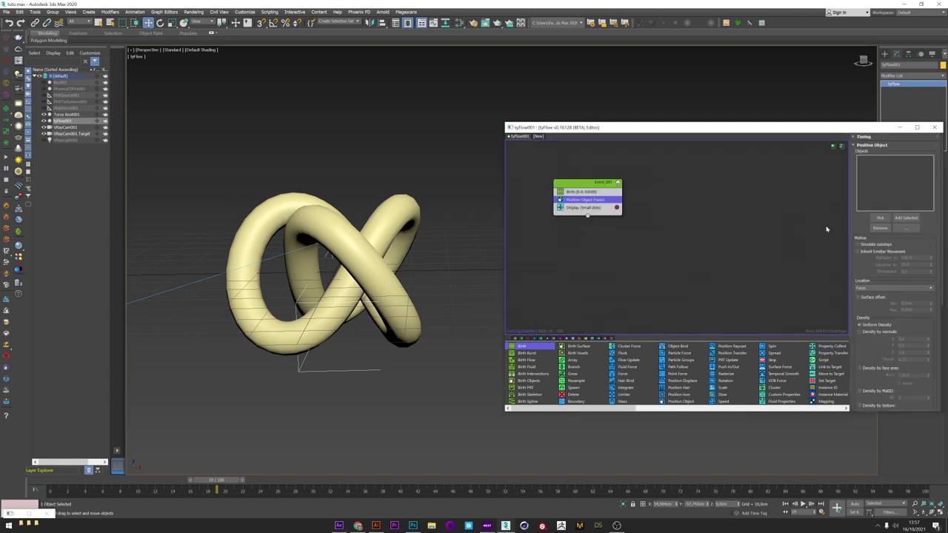
left_click(44, 114)
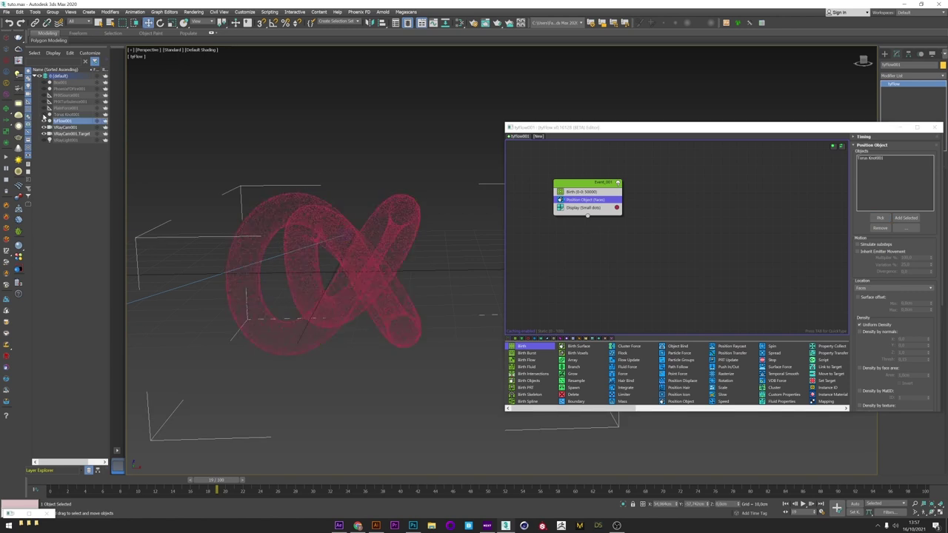
Step: Add a Shape operator below Position Object, keeping the 2D Triangle shape, and enable its Scale option
type("sh")
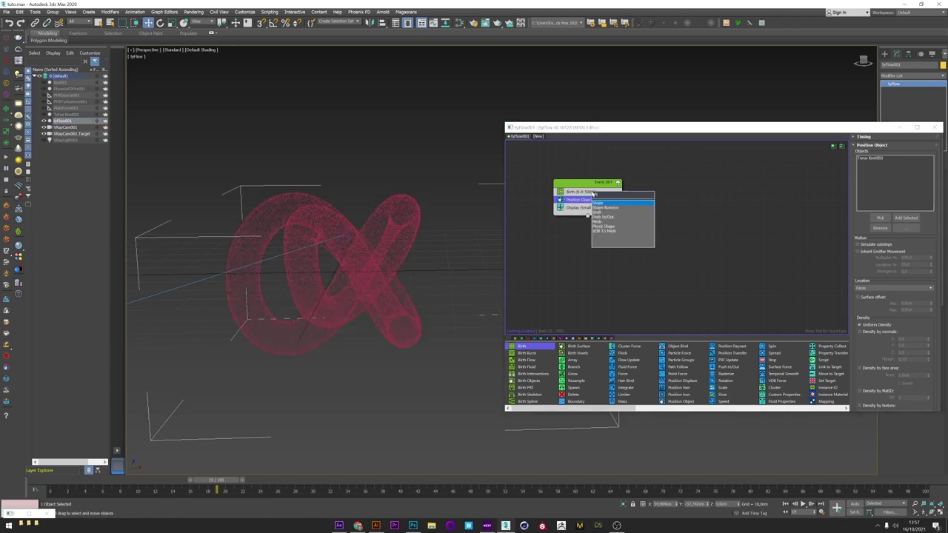
left_click(595, 205)
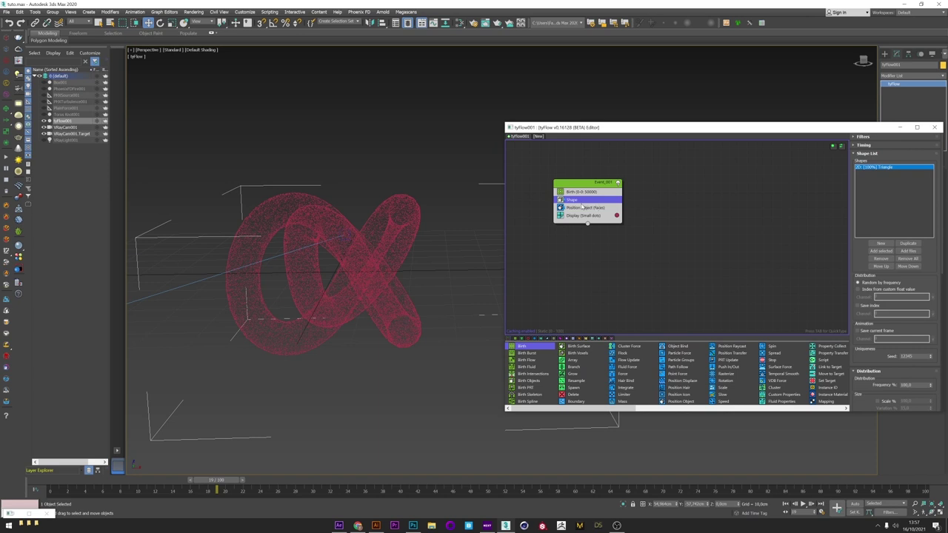
scroll(941, 249, "down", 5)
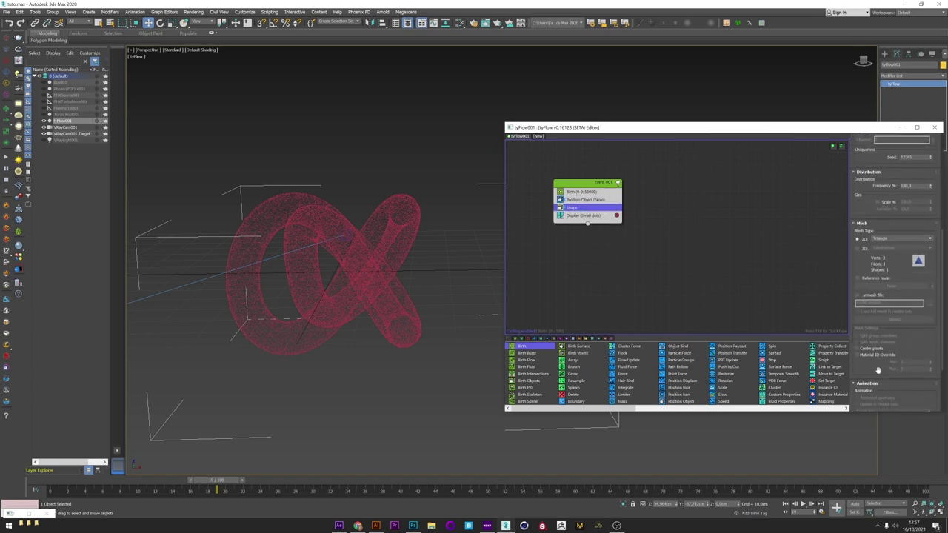
left_click(878, 202)
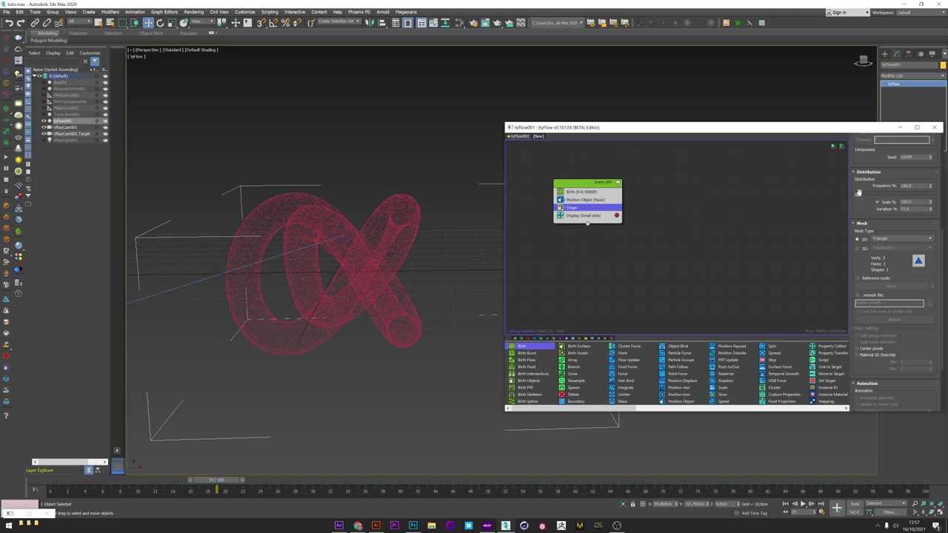
Step: Set the Display operator's type to Geometry and reduce the Shape operator's Scale to 10%
left_click(583, 214)
left_click(874, 151)
left_click(864, 184)
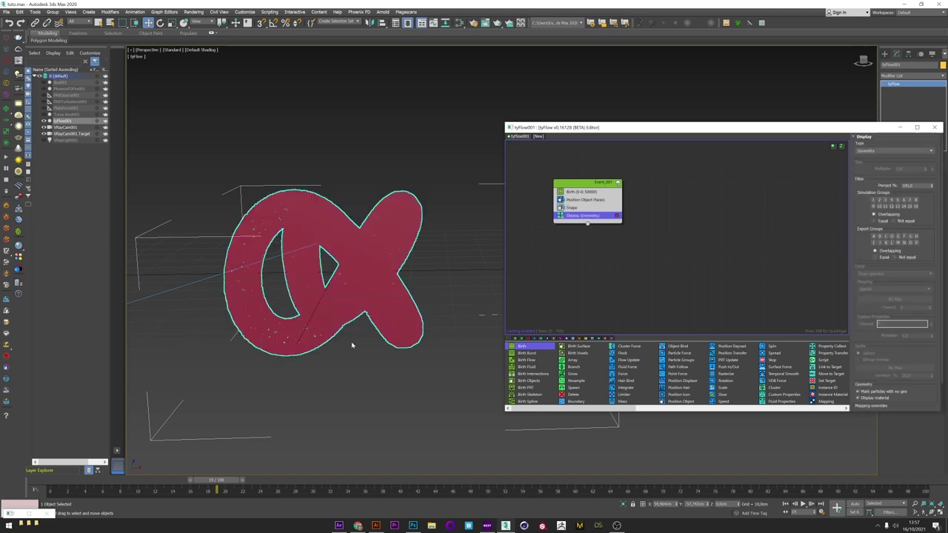
left_click(575, 208)
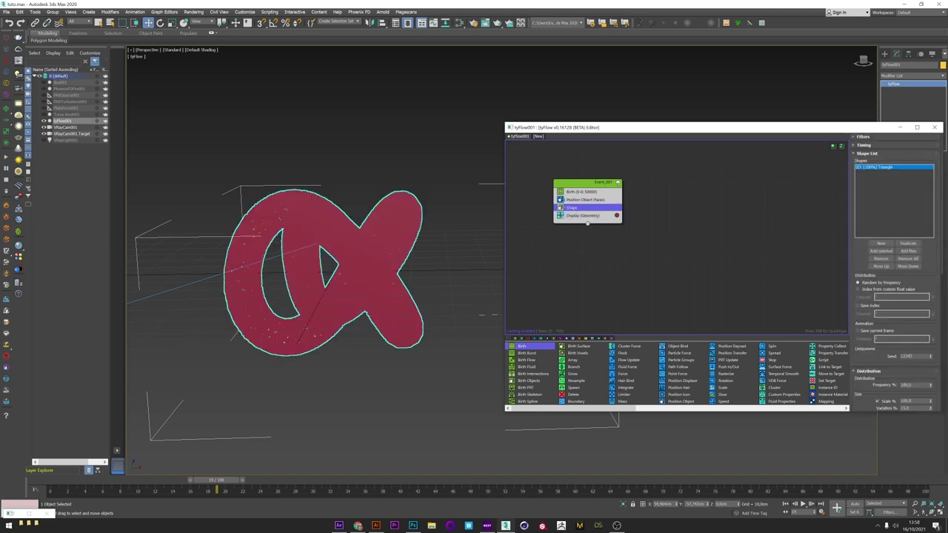
key("Return")
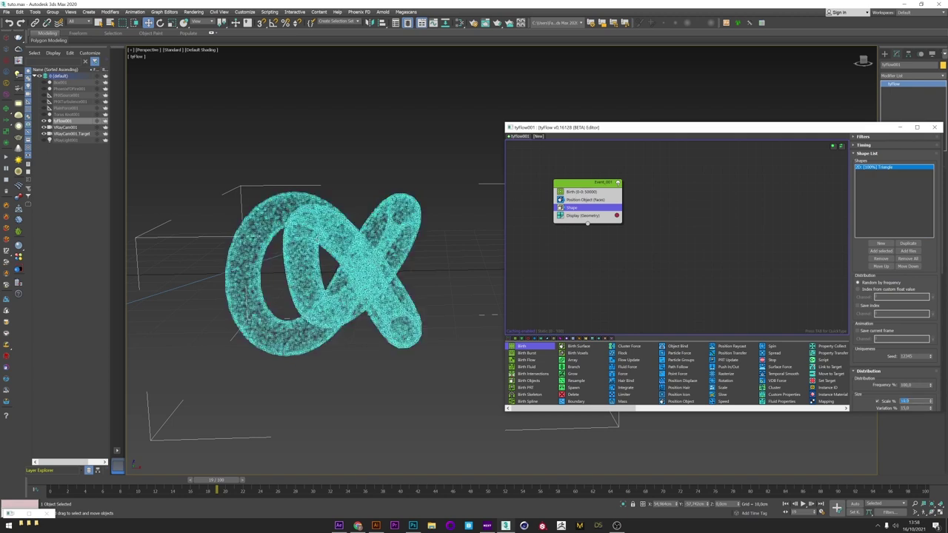
left_click(465, 305)
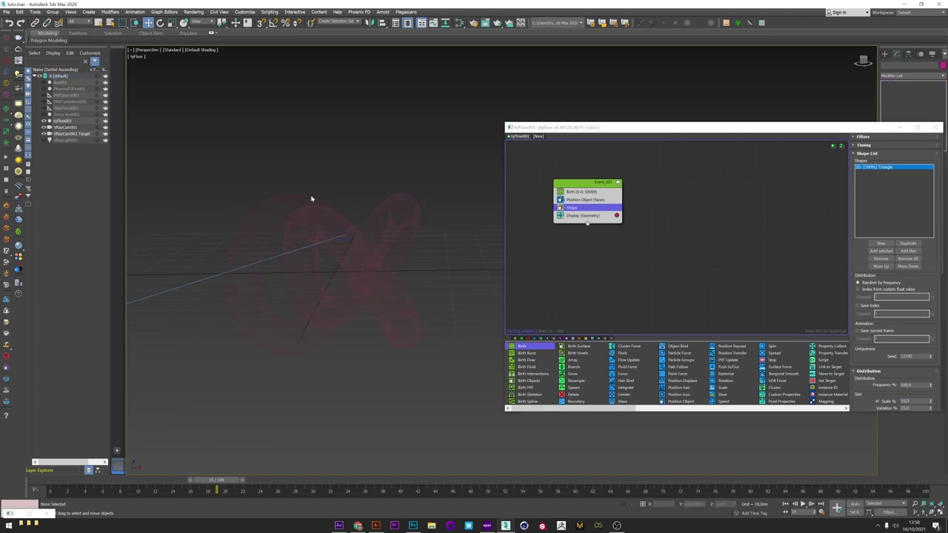
Step: Add a Fluid Force operator to the event, above the Shape operator
left_click(573, 209)
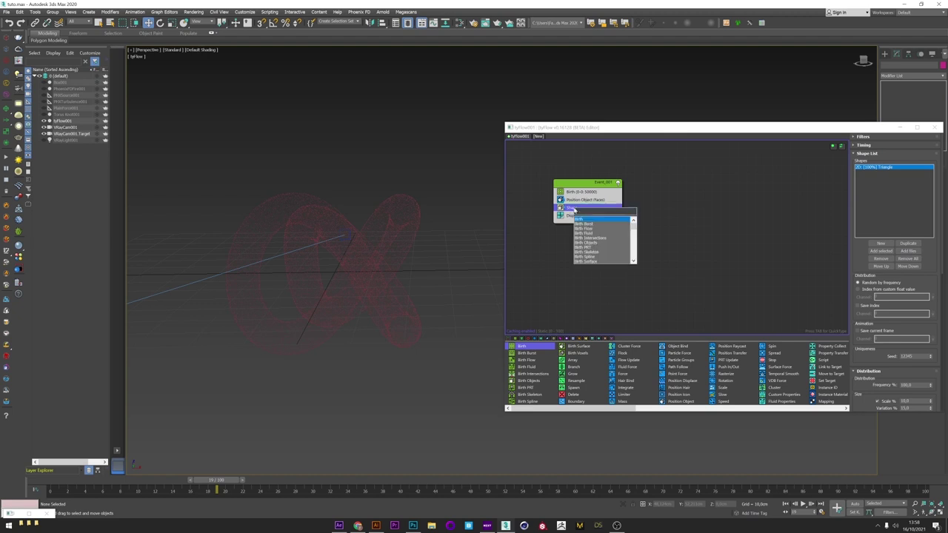
type("fluid")
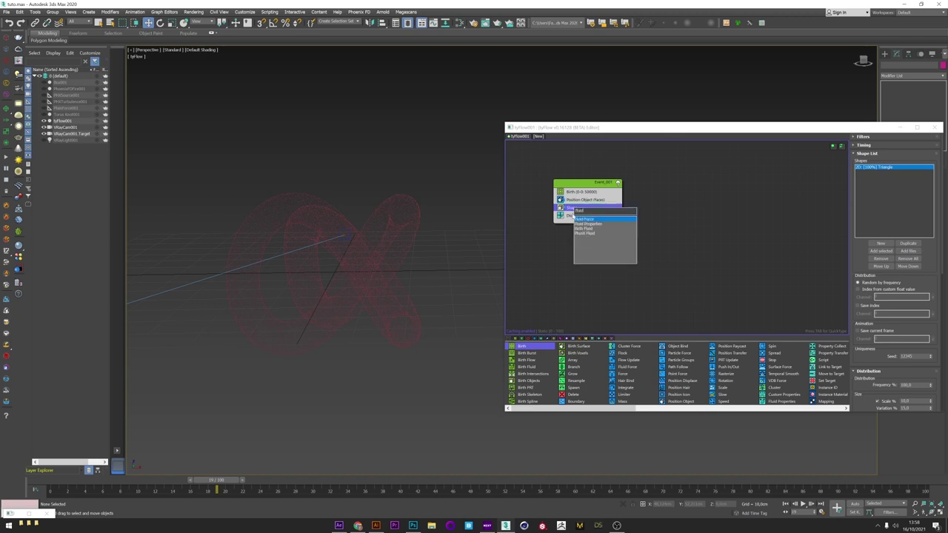
left_click(581, 221)
Step: Change the event's particle display colour to yellow
left_click(616, 222)
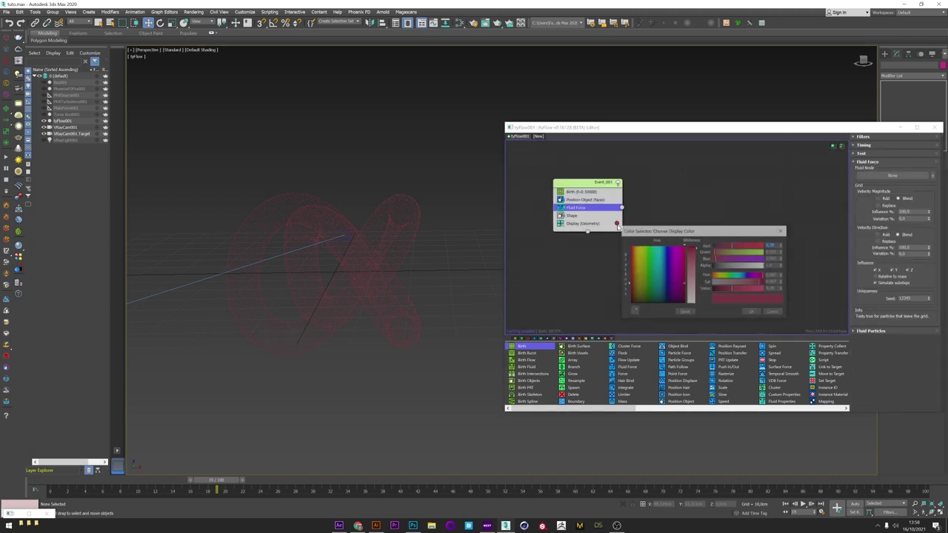
left_click(636, 250)
left_click(692, 265)
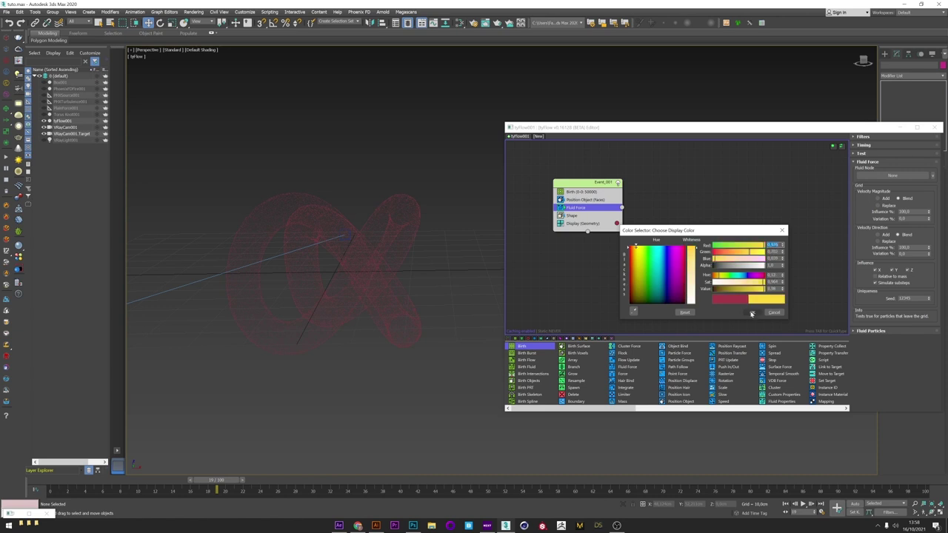
left_click(752, 312)
Step: Add a Mesh operator below the Shape operator, using the render-only Triangle Mesh type
left_click(576, 215)
key("Tab")
type("mesh")
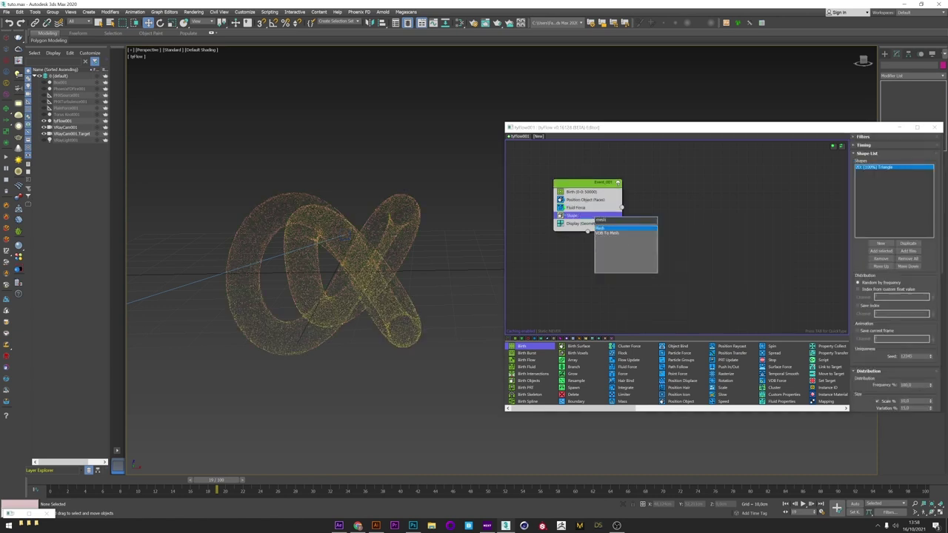
key("Return")
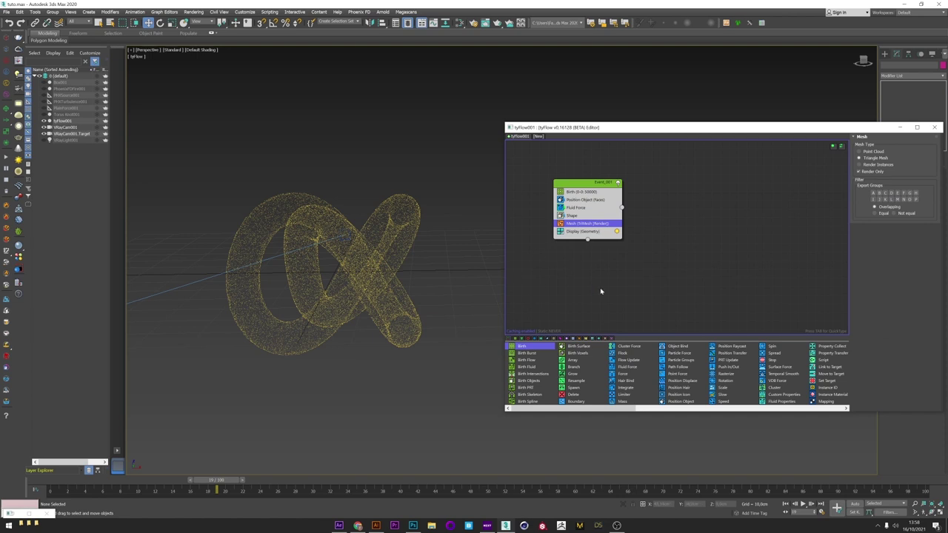
Step: Assign the Phoenix FD simulator as the Fluid Force operator's fluid node, narrow the editor and scrub through the particle motion
left_click(575, 207)
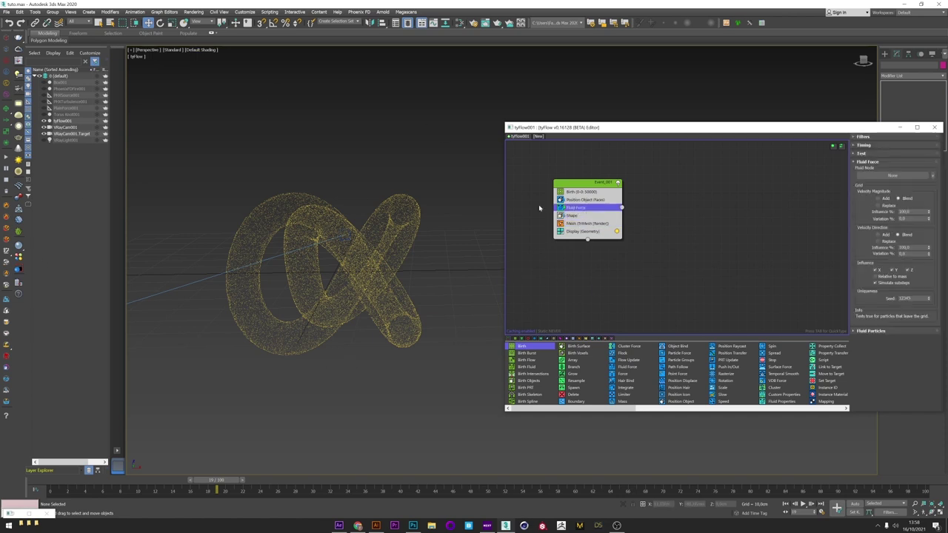
left_click(65, 89)
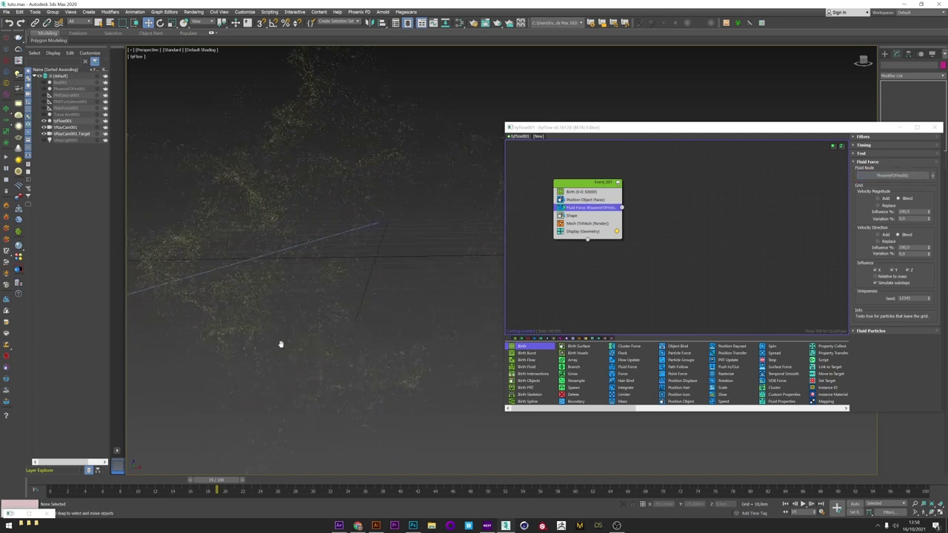
left_click_drag(505, 263, 692, 263)
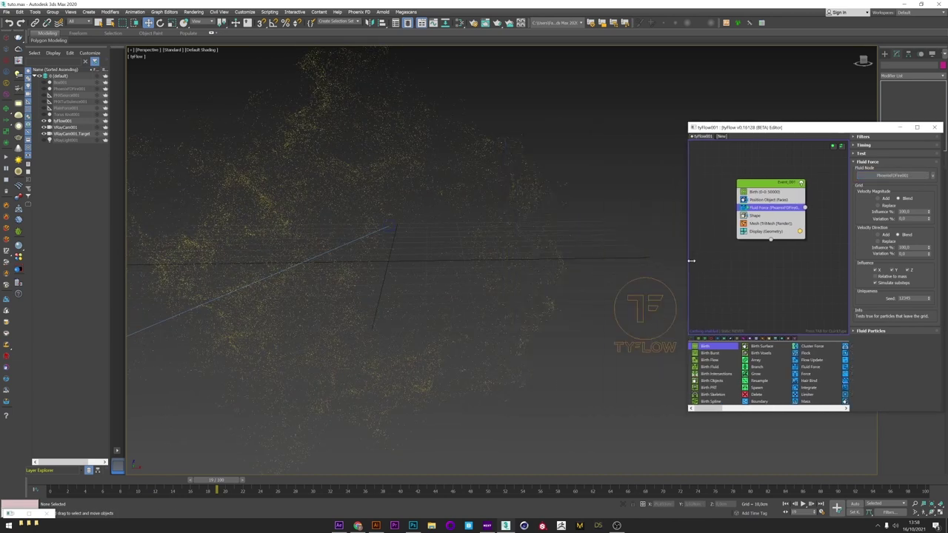
left_click_drag(61, 481, 170, 454)
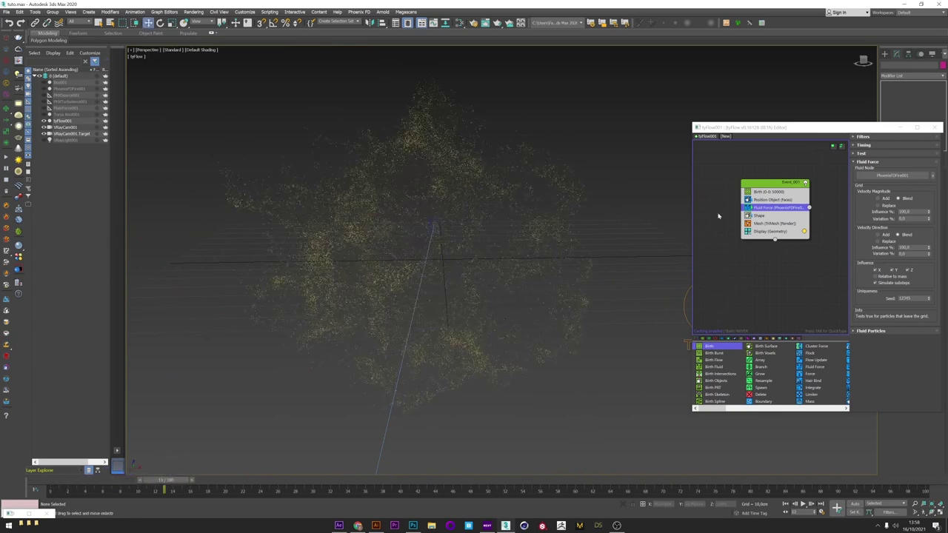
Step: Move the tyFlow editor clear of the command panel and switch the Fluid Force's Velocity Magnitude mode to Add
left_click_drag(848, 131, 803, 128)
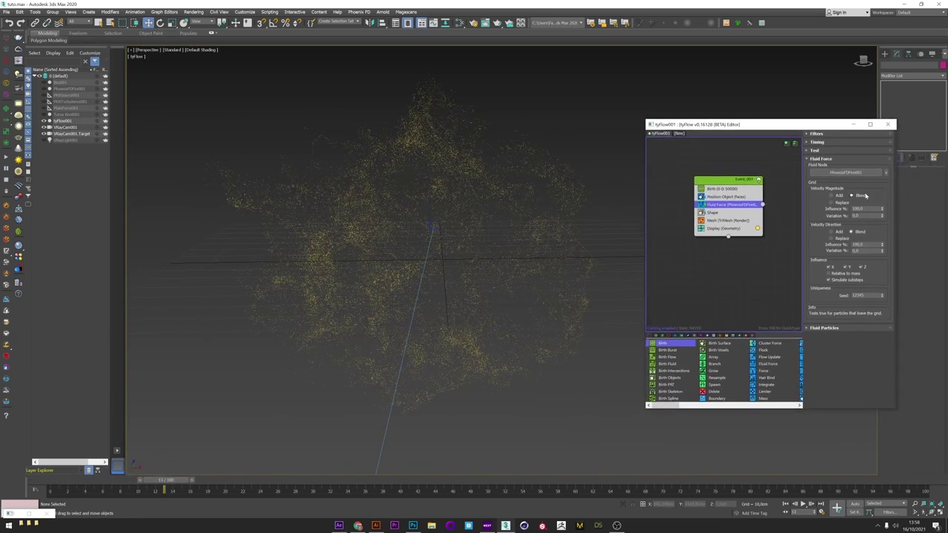
left_click(832, 195)
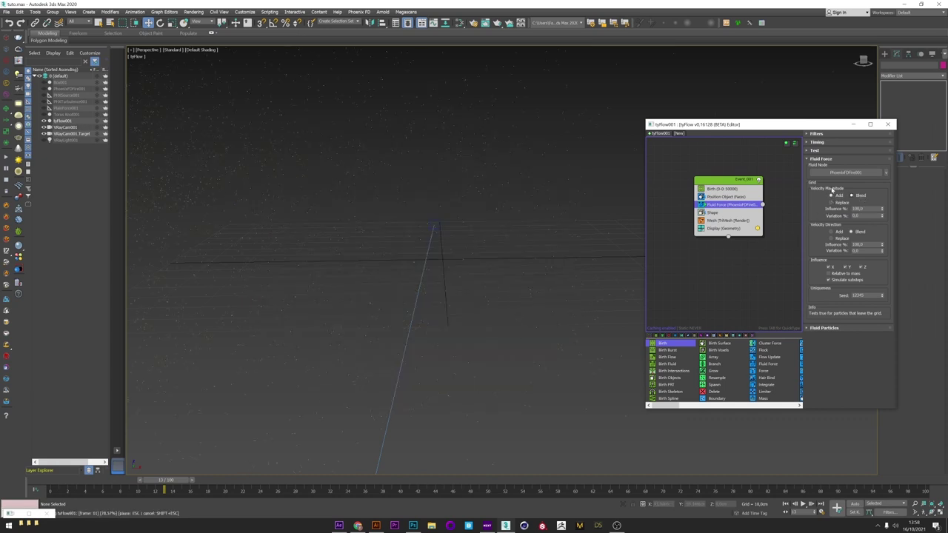
Step: Set the Fluid Force operator's Velocity Magnitude mode to Blend, with 50% influence for both velocity magnitude and velocity direction
left_click(851, 196)
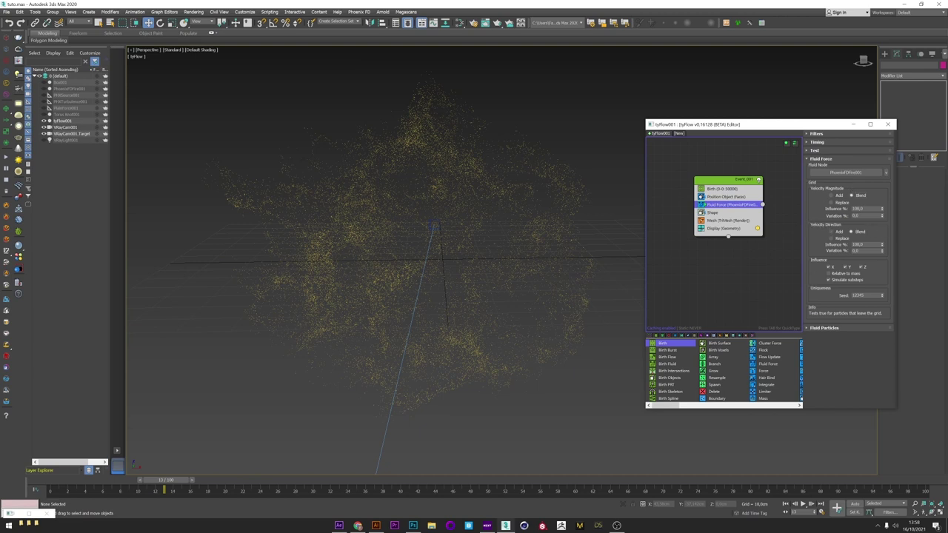
double_click(864, 209)
type("50")
key("Return")
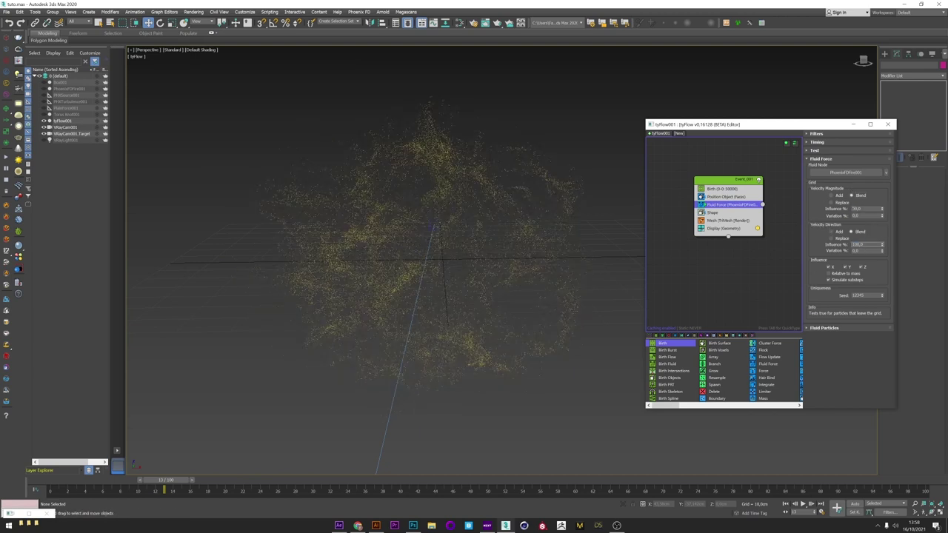
type("50")
key("Return")
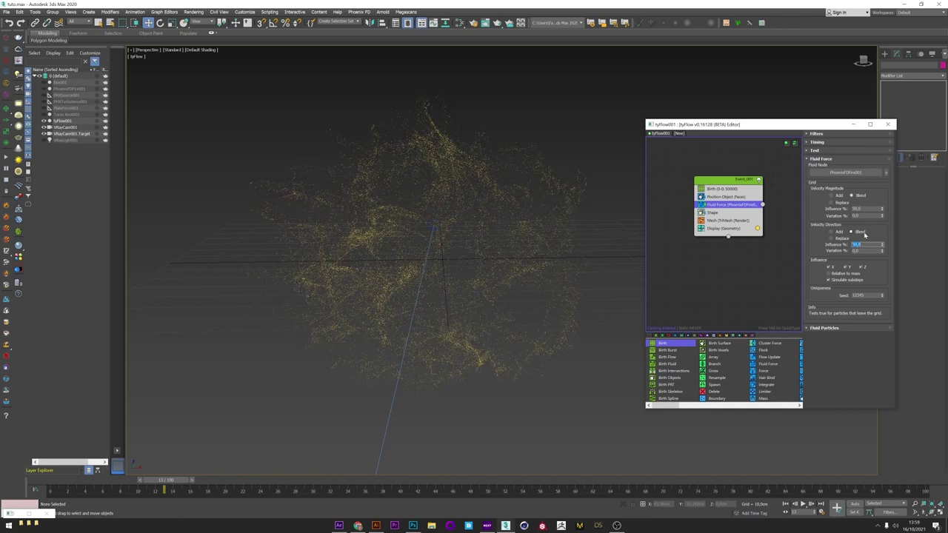
Step: Set the Birth operator's total to 1000000 particles
left_click(722, 189)
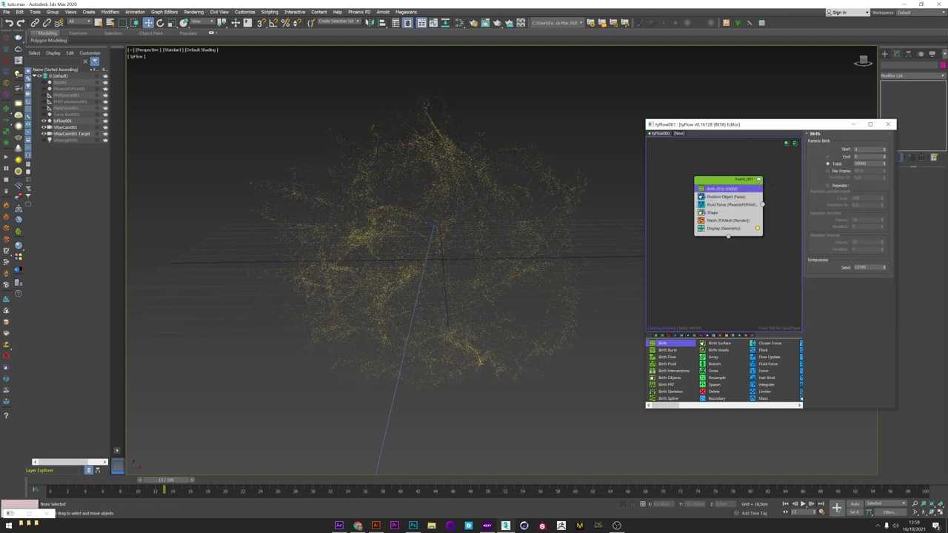
double_click(860, 163)
type("1000000")
key("Return")
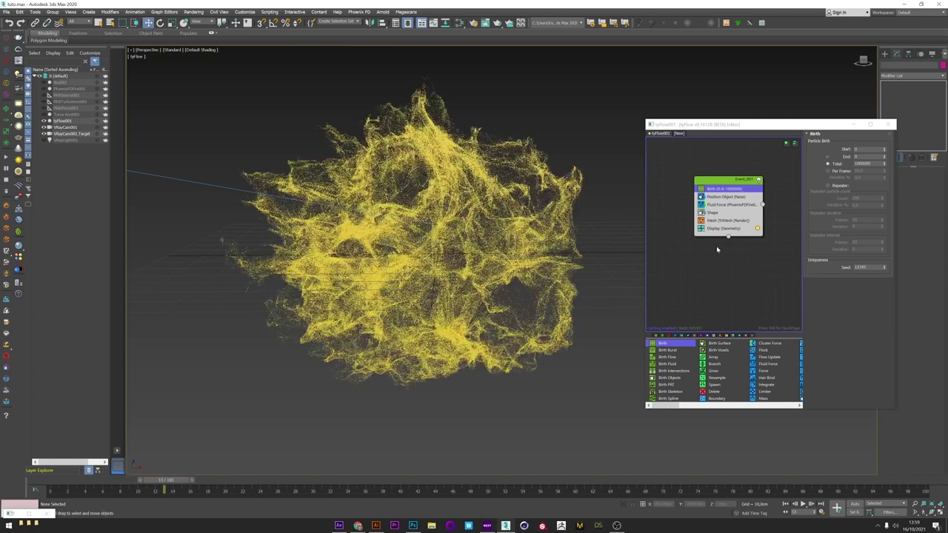
Step: Raise the Birth operator's total to 6000000 particles
left_click(722, 204)
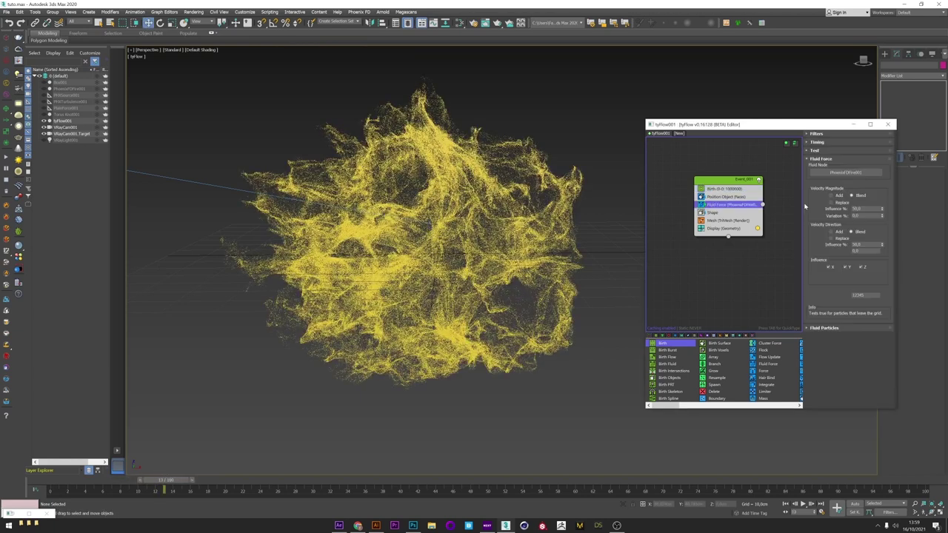
left_click(717, 191)
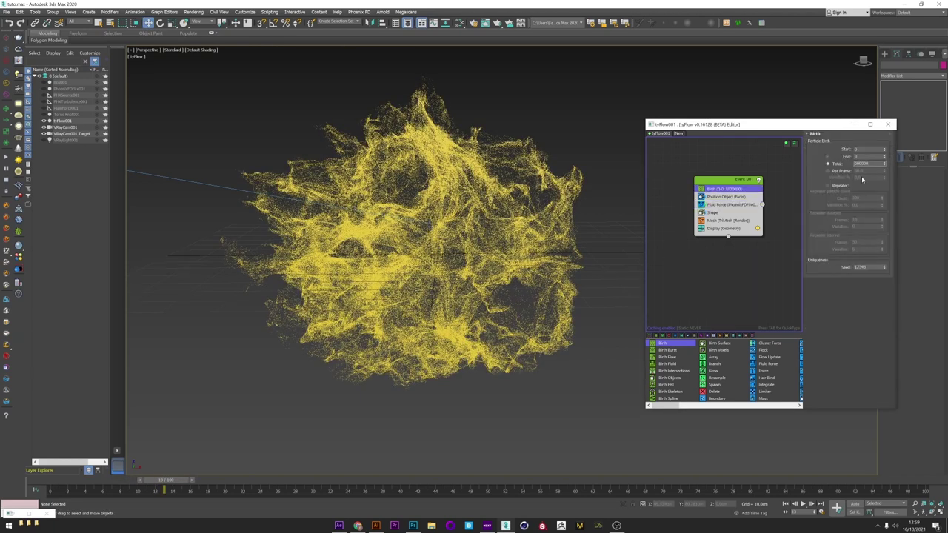
type("6")
key("Return")
middle_click_drag(507, 202, 529, 217)
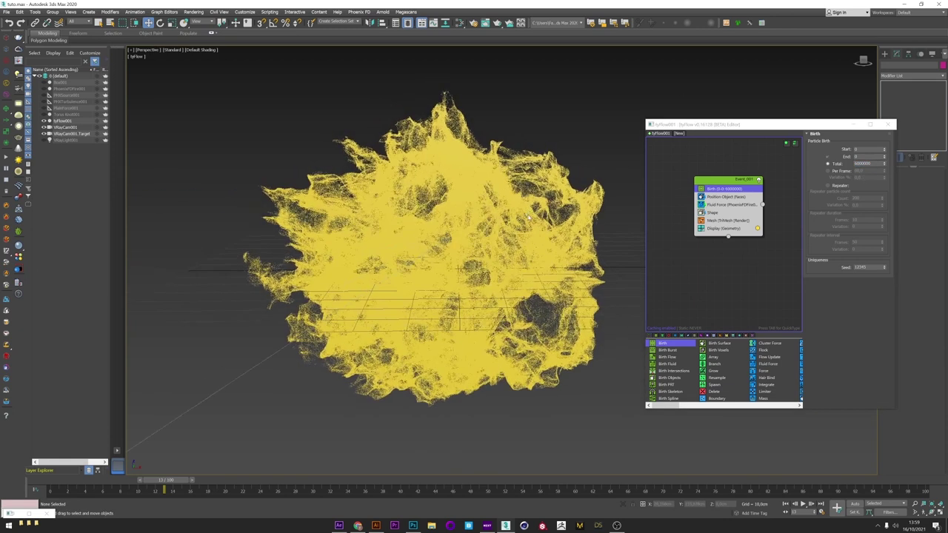
Step: Unhide the V-Ray light and test-render the current frame through the V-Ray camera
key("c")
left_click(46, 140)
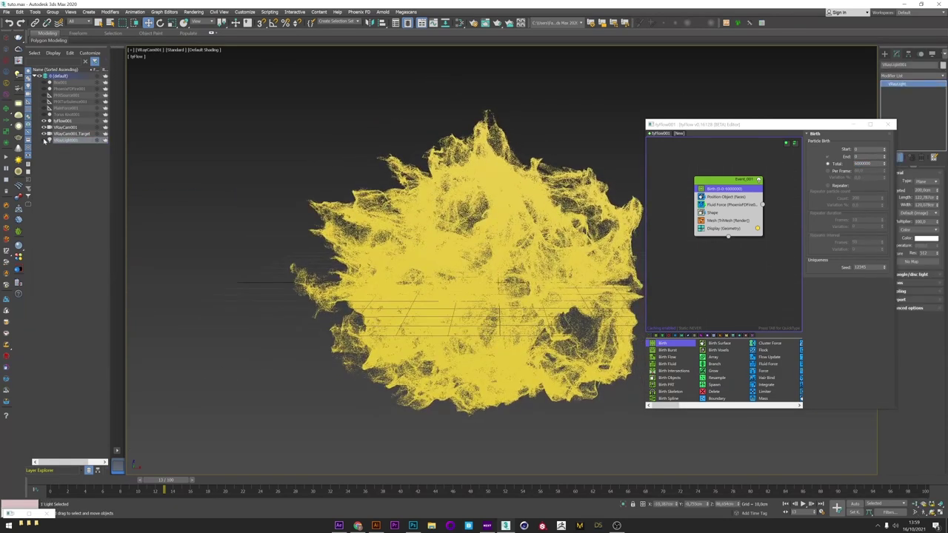
key("shift+q")
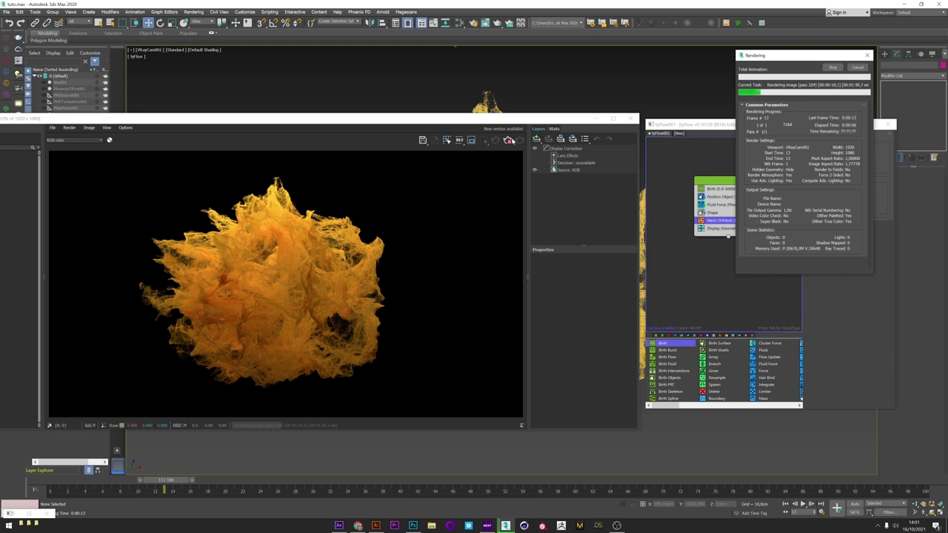
left_click(509, 140)
left_click(596, 118)
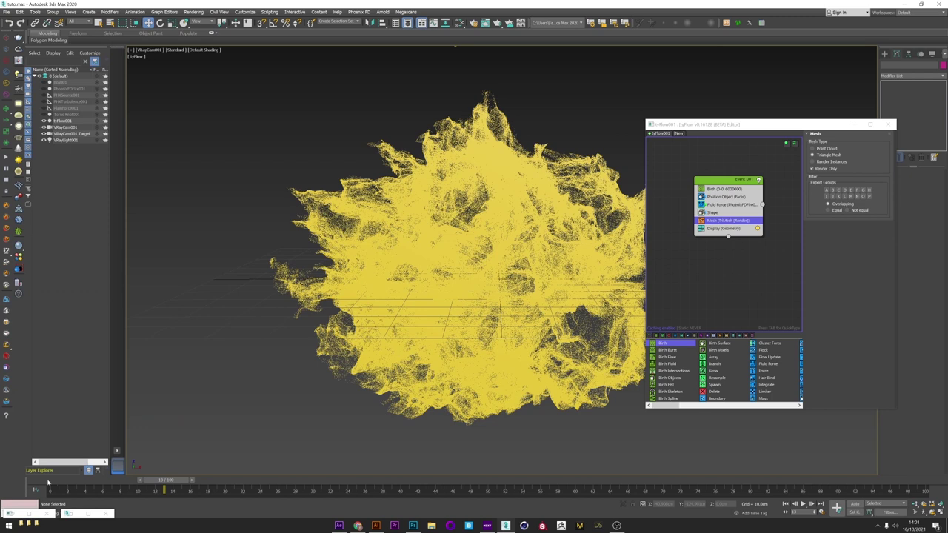
Step: Reduce the Birth operator's total to 500000 particles and scrub the animation to frame 11
left_click_drag(48, 483, 210, 482)
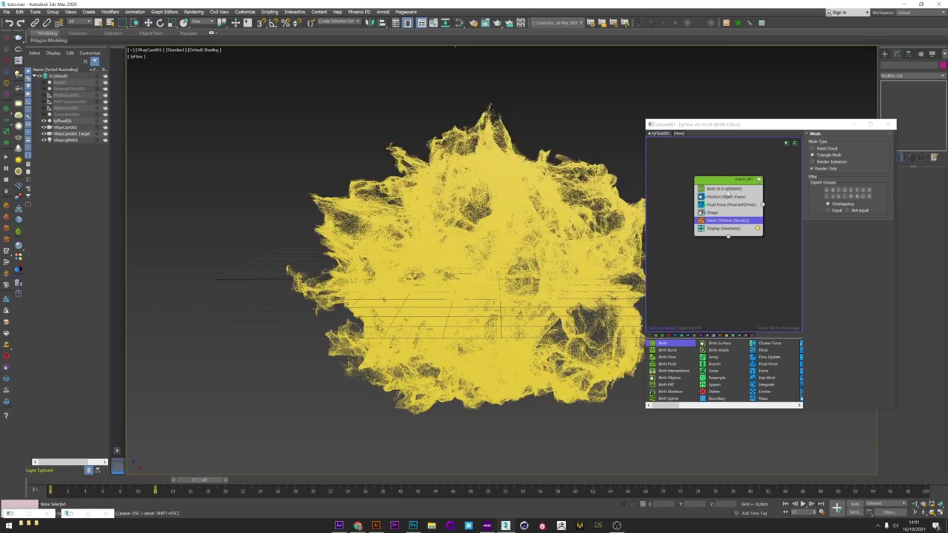
left_click(727, 190)
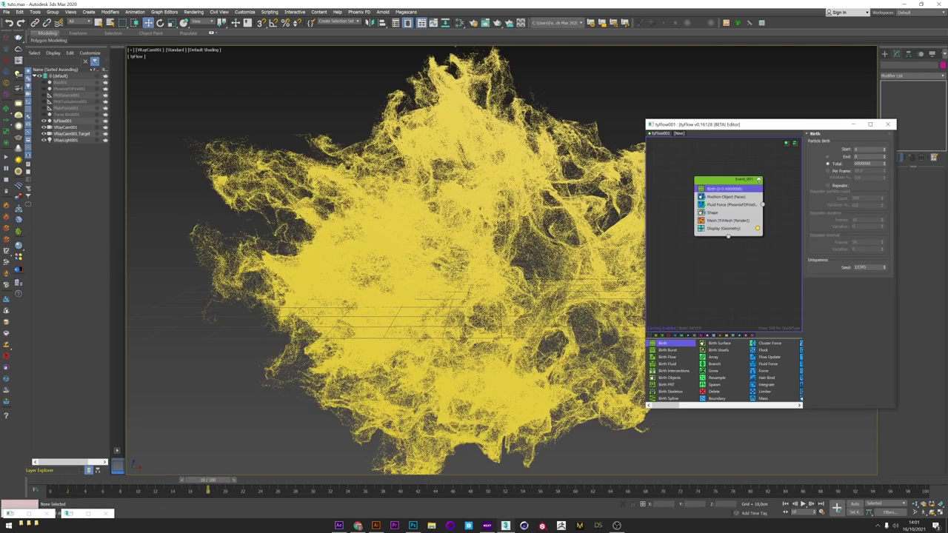
left_click_drag(873, 163, 838, 169)
type("500000")
key("Return")
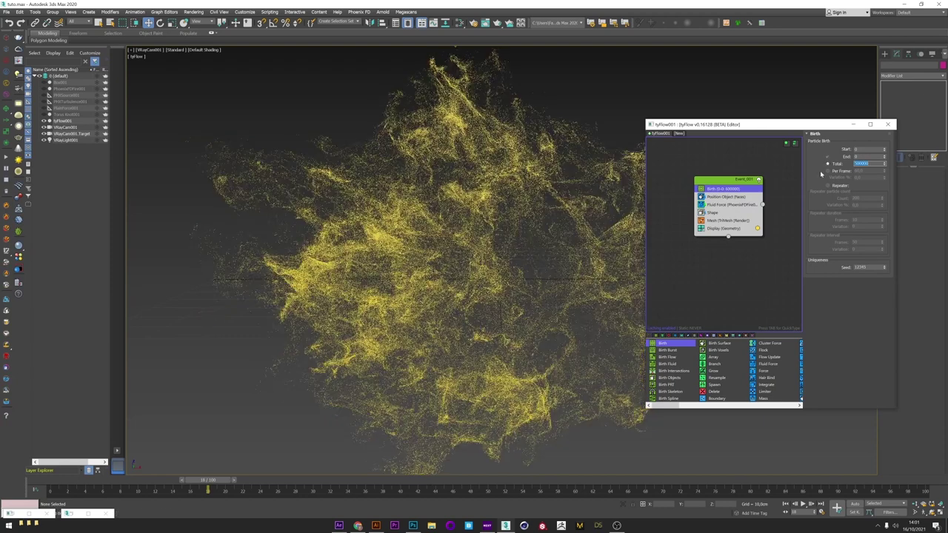
left_click(70, 482)
left_click_drag(70, 481, 145, 481)
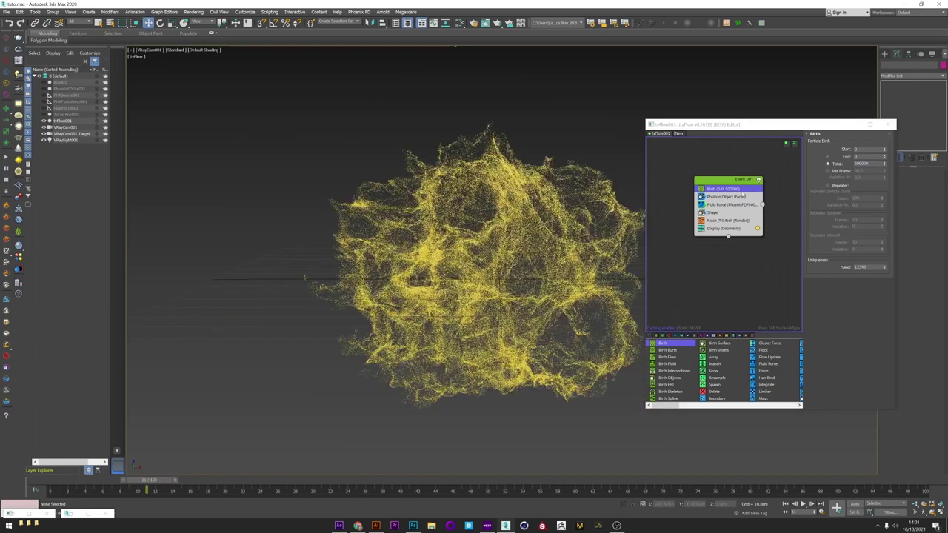
Step: Add a Custom Properties operator between the Position Object and Fluid Force operators
left_click(737, 199)
type("cu")
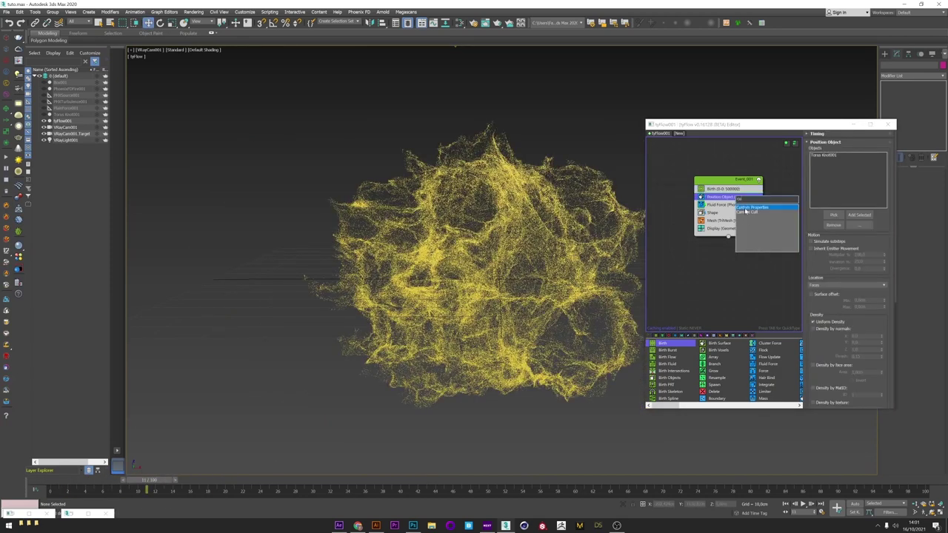
left_click_drag(730, 200, 726, 208)
Step: Configure the Custom Properties operator to save Velocity Magnitude as a custom float in a channel named velocity
left_click(818, 142)
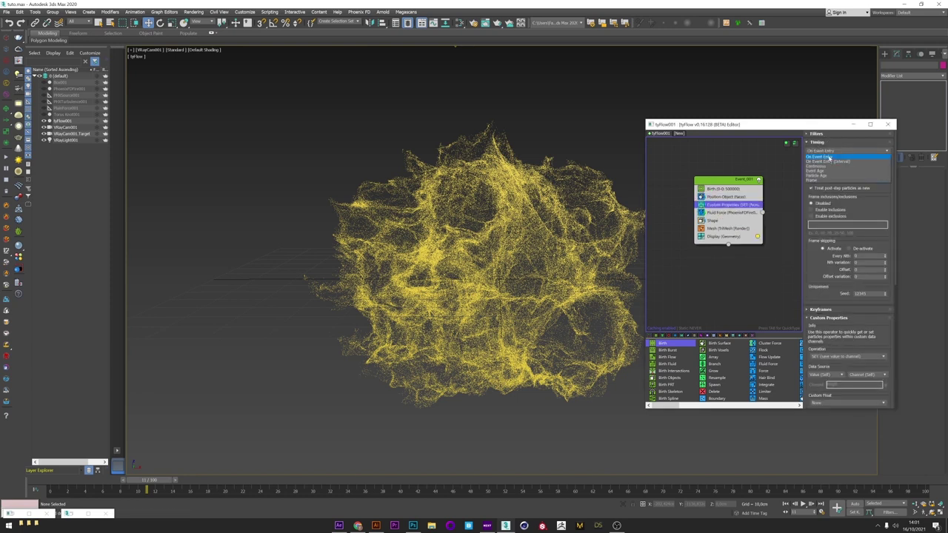
scroll(814, 237, "down", 3)
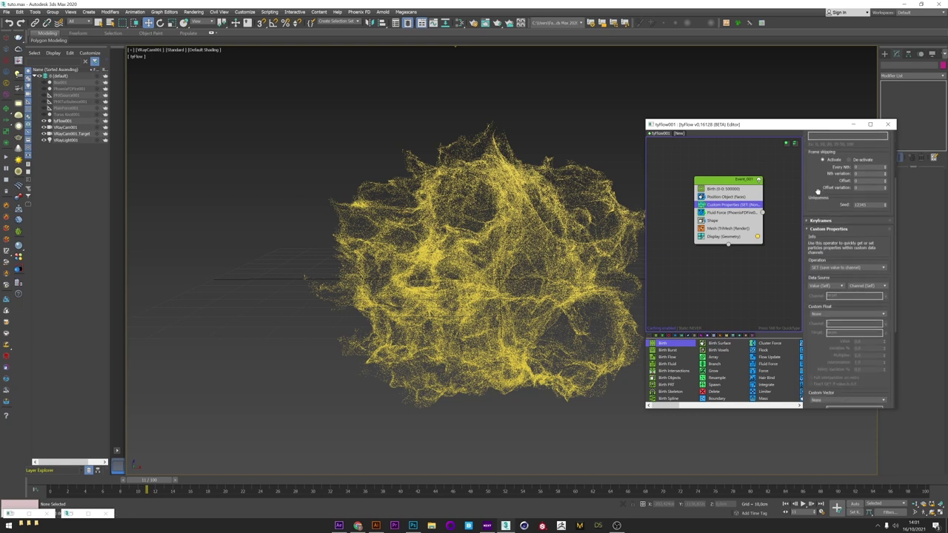
left_click(824, 314)
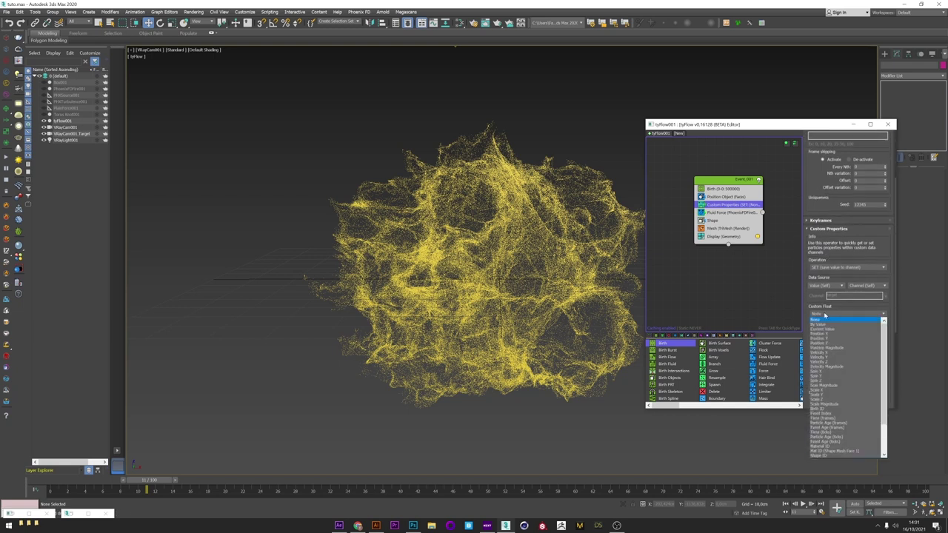
left_click(824, 367)
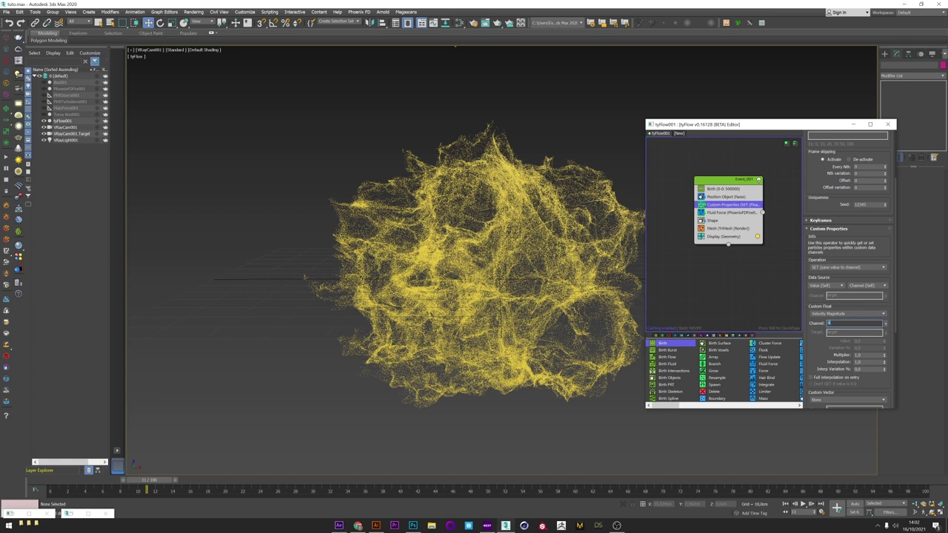
type("velocity")
key("Return")
Step: Add a Mapping operator to the event between the Mesh and Display operators
left_click(722, 231)
key("Tab")
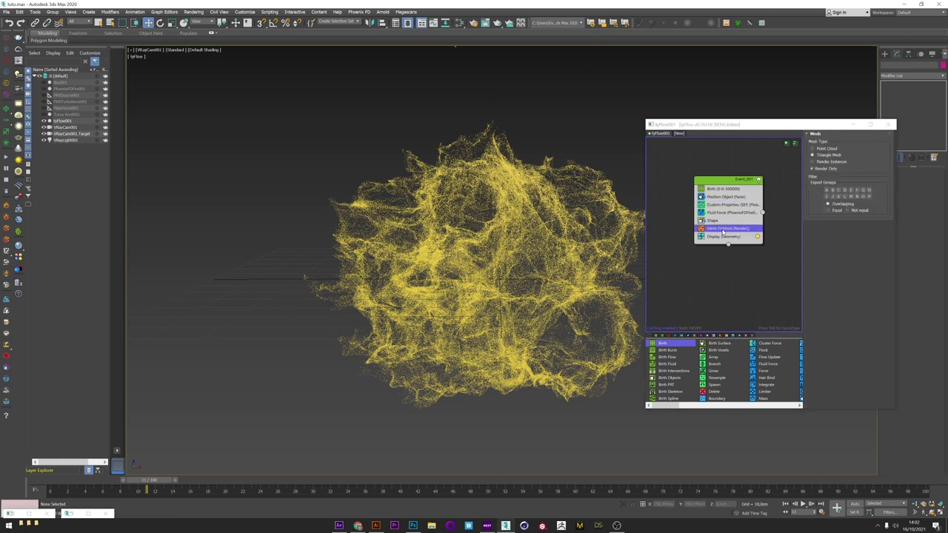
type("m")
left_click(732, 242)
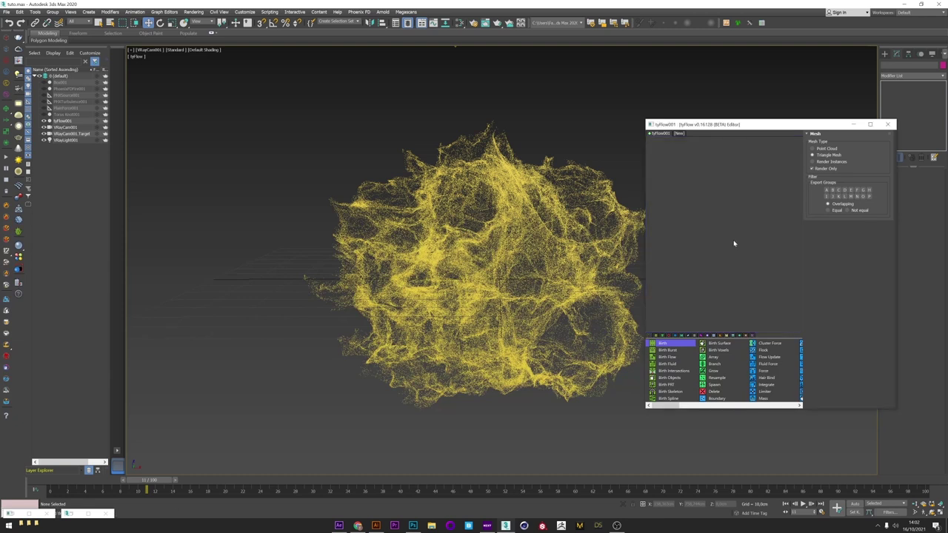
Step: Make the Mapping operator take its mapping from the custom float channel velocity
scroll(844, 266, "down", 4)
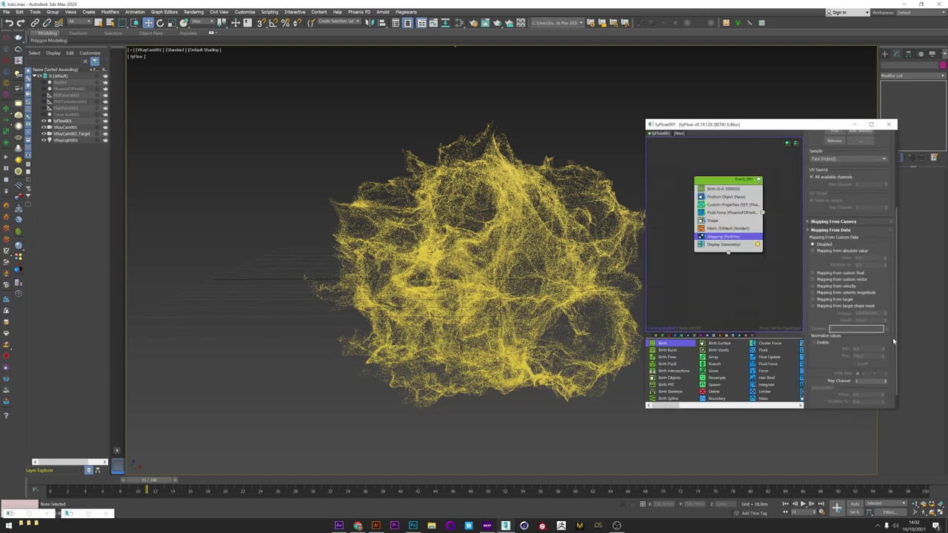
left_click(813, 272)
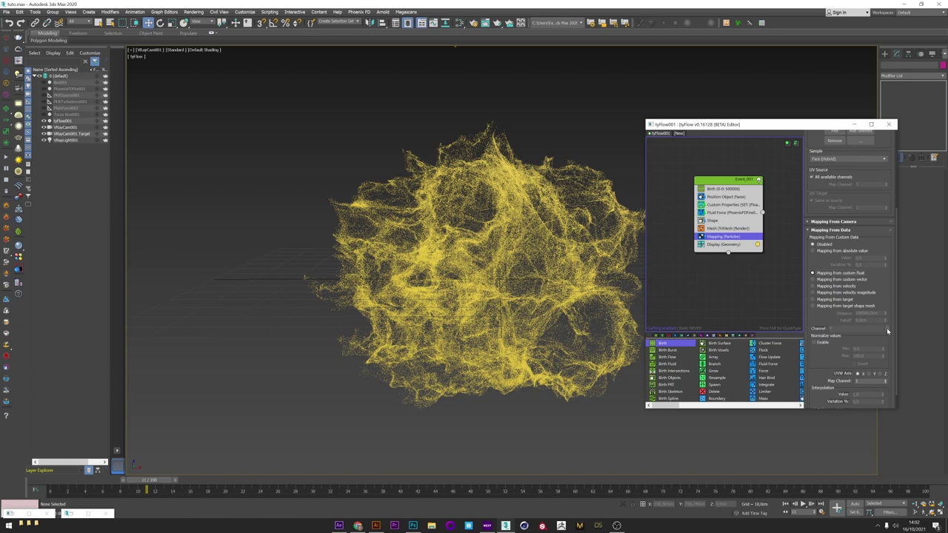
left_click(852, 328)
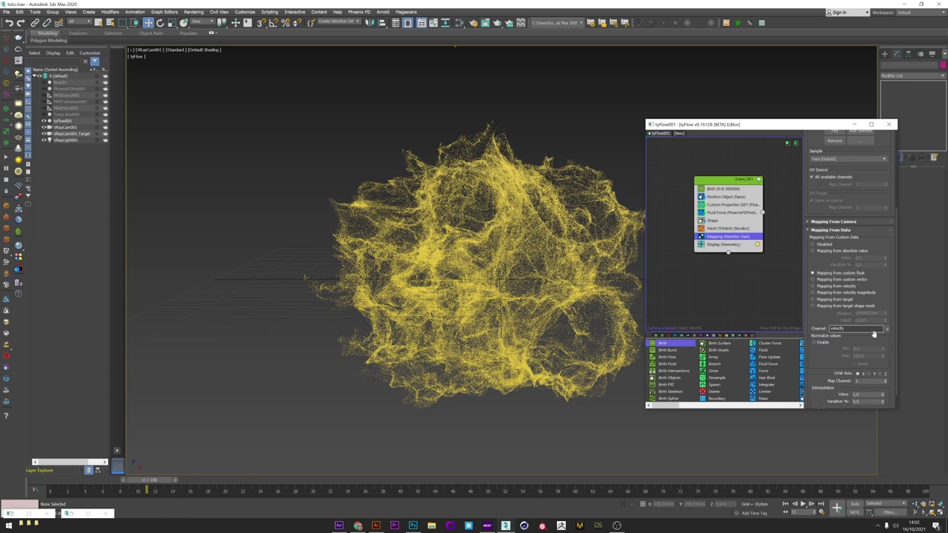
type("velocitym")
Step: Examine the Gradient Ramp map feeding the V-Ray material's diffuse slot and locate its type among the general maps
left_click_drag(379, 244, 362, 297)
left_click(421, 315)
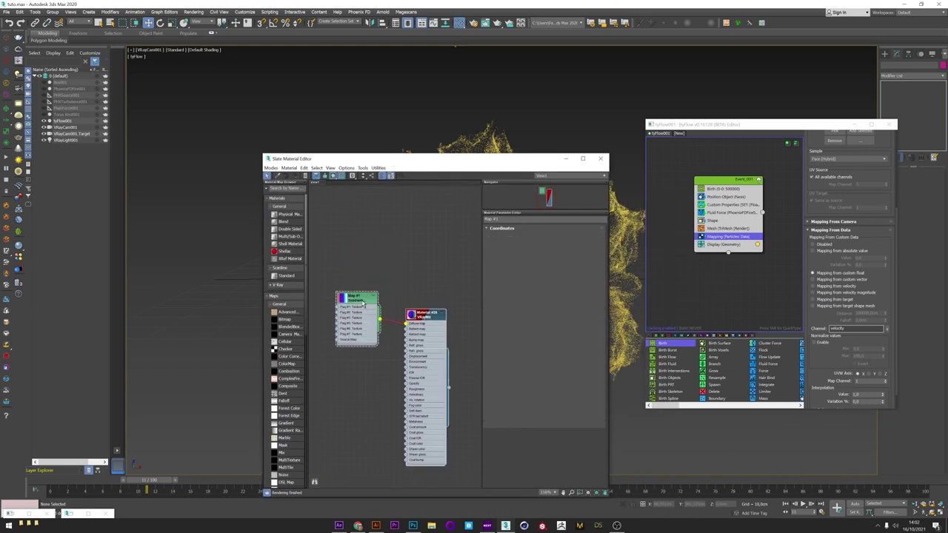
left_click(374, 316)
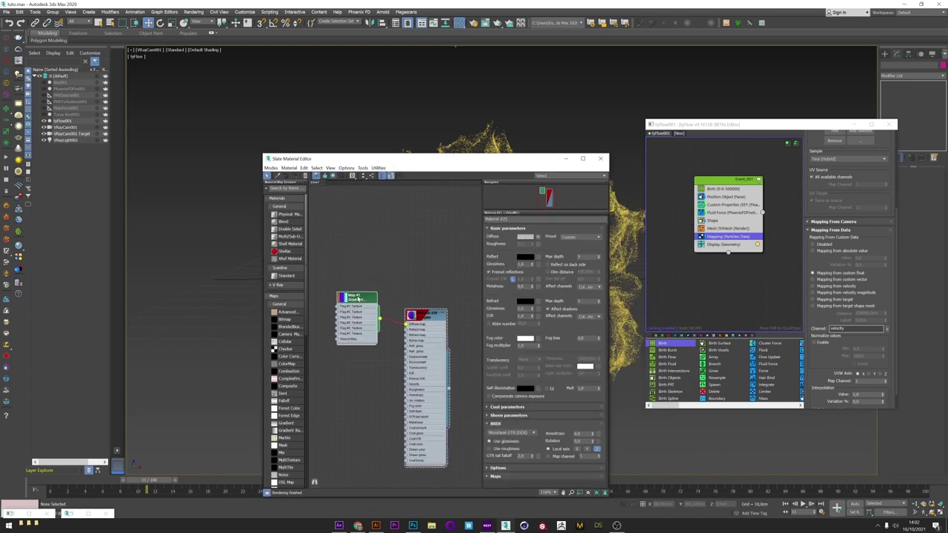
right_click(366, 234)
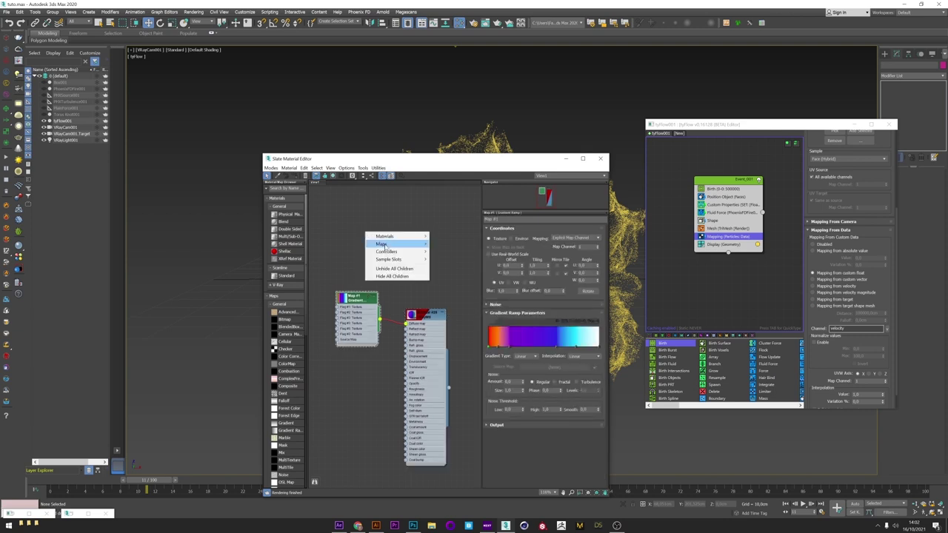
mouse_move(382, 244)
mouse_move(446, 243)
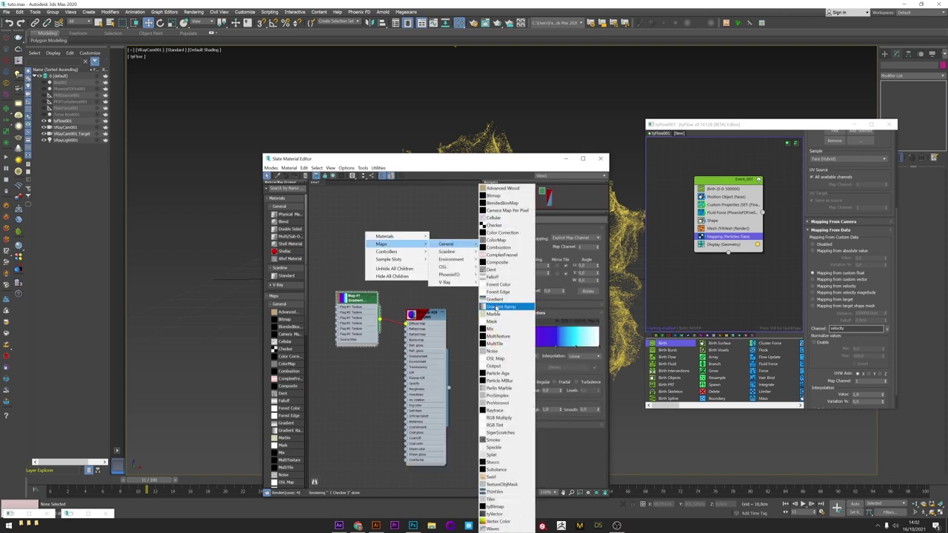
left_click(498, 306)
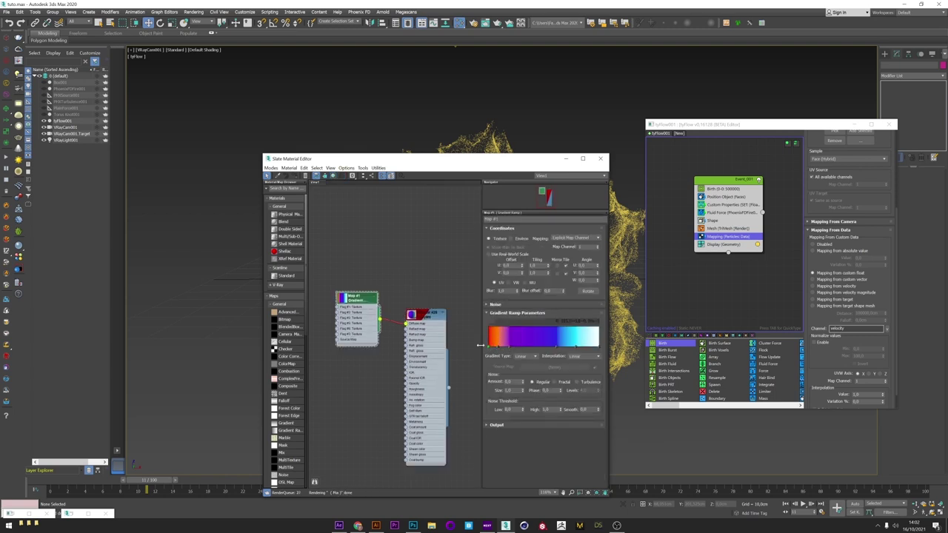
Step: Assign the gradient-ramp V-Ray material to the tyFlow object and move the Slate Material Editor away from the particles
left_click(433, 319)
left_click(63, 120)
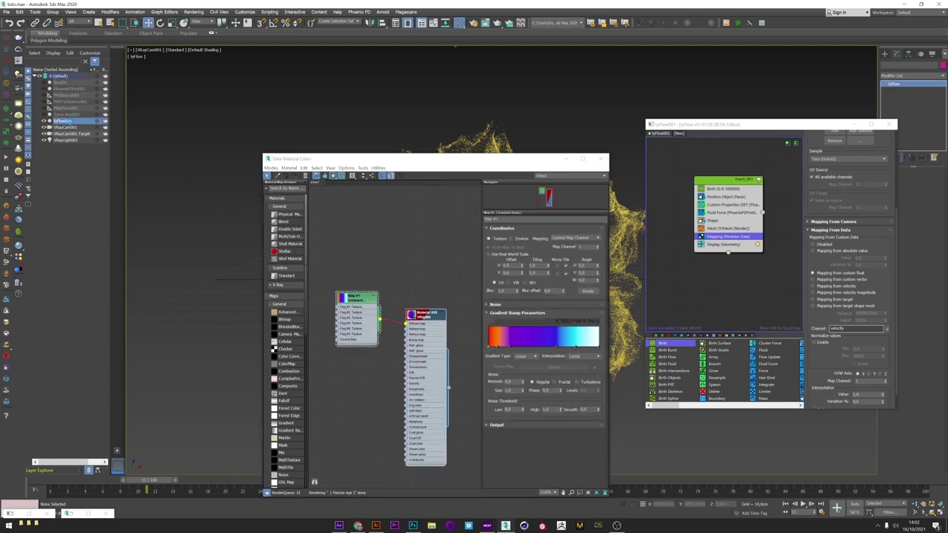
left_click(425, 318)
left_click(294, 176)
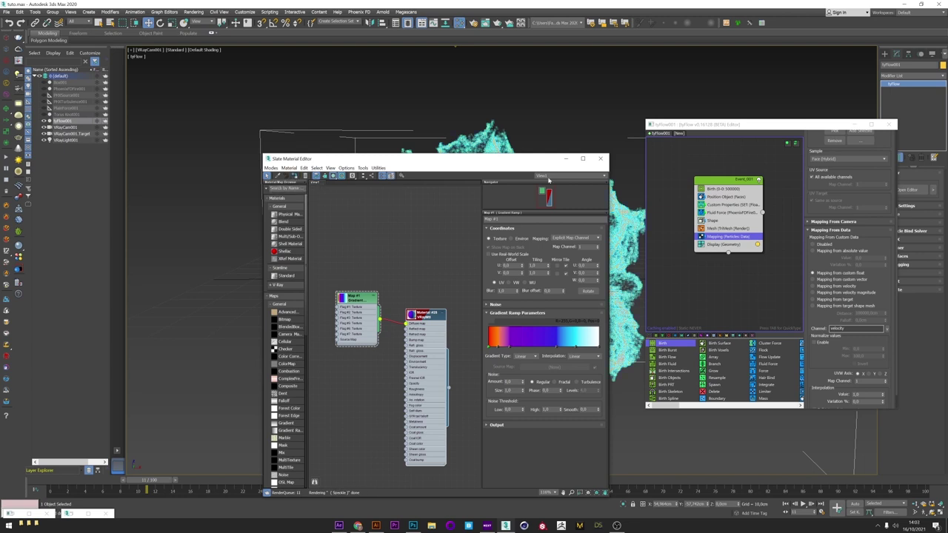
left_click_drag(548, 158, 316, 111)
left_click(315, 164)
Step: Set the Mapping operator's timing to Continuous
left_click_drag(895, 257, 829, 146)
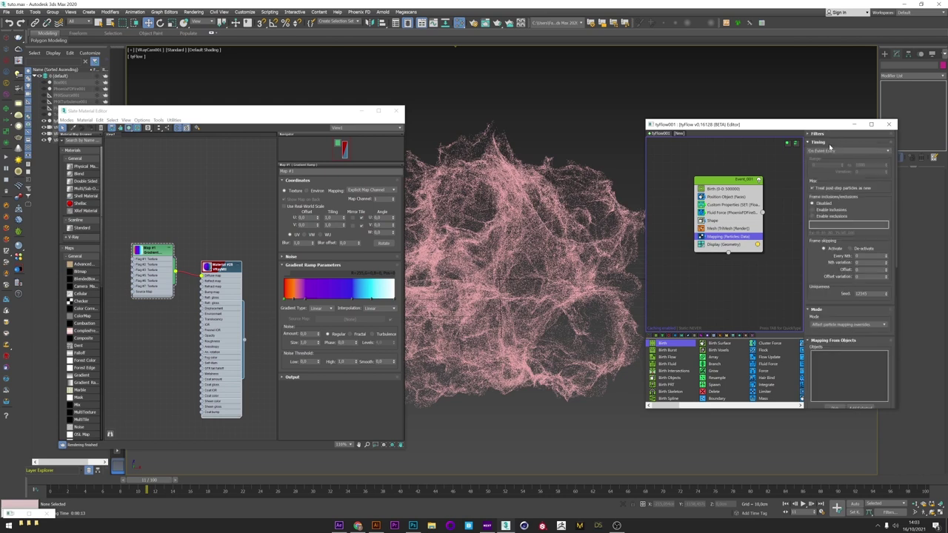
left_click(829, 151)
left_click(815, 158)
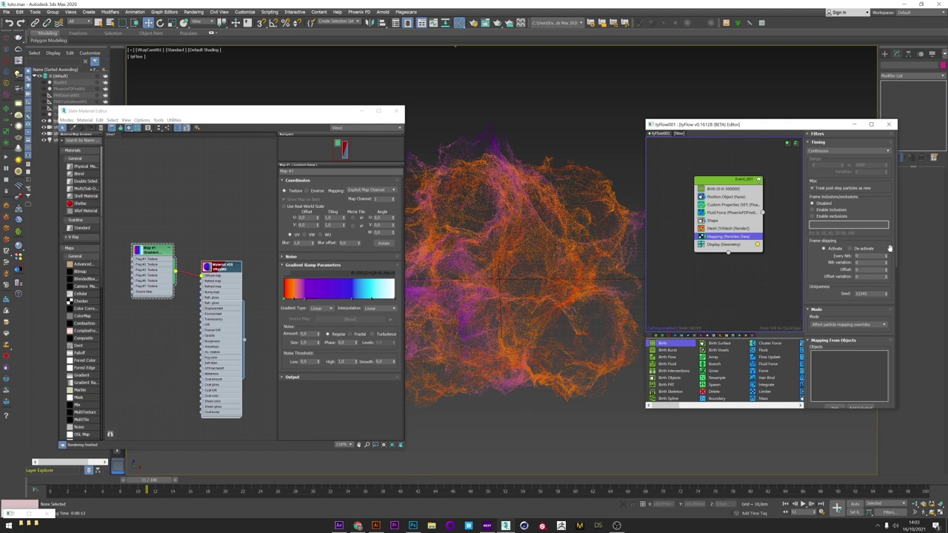
Step: Tune the maximum of the Mapping operator's normalized velocity values, trying 5 and 15 and settling on 10
left_click_drag(896, 262, 896, 386)
double_click(861, 368)
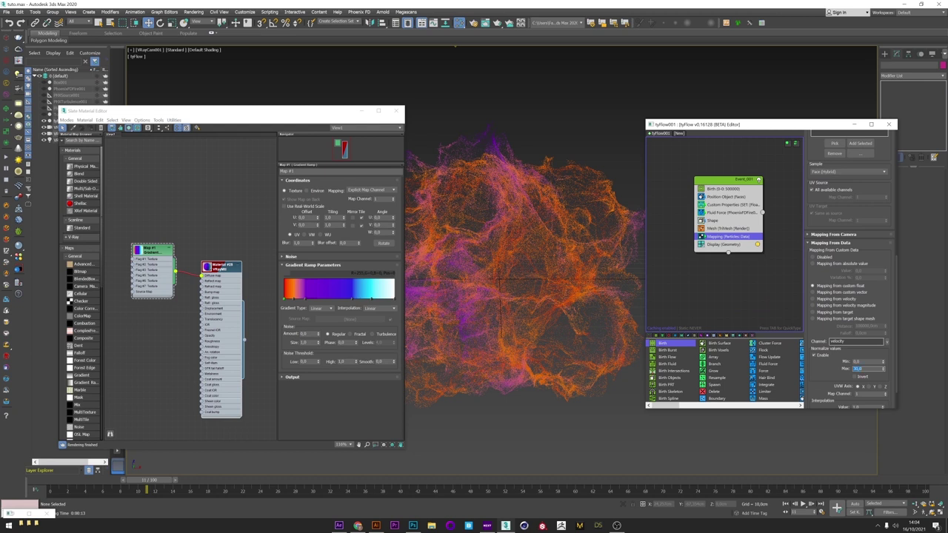
type("5")
key("Return")
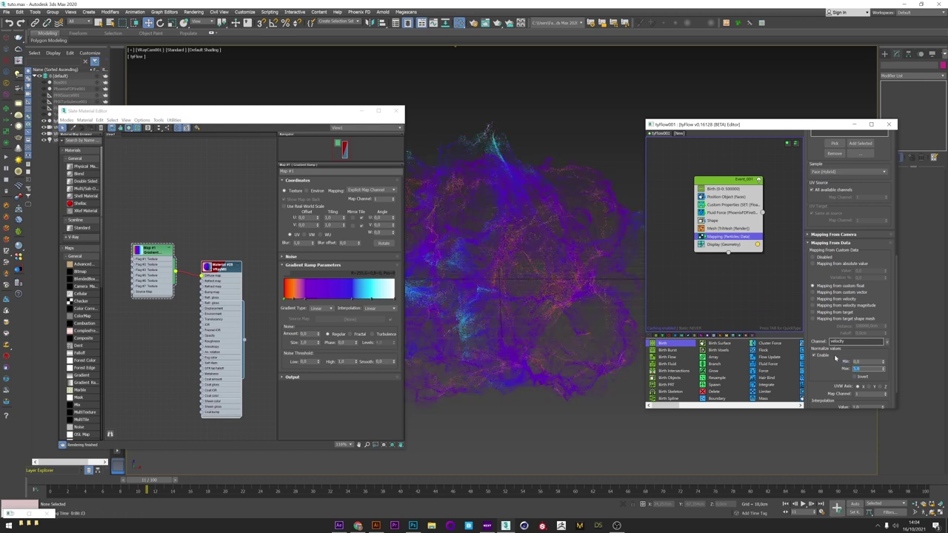
type("15")
key("Return")
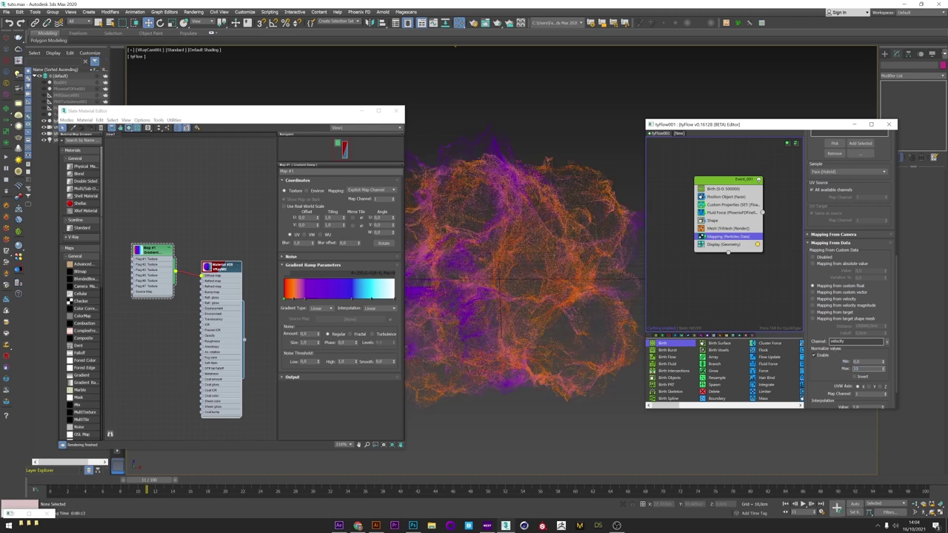
key("Return")
Step: Move the timeline to frame 15 and set the Birth operator's total to 5000000 particles
left_click_drag(159, 479, 191, 481)
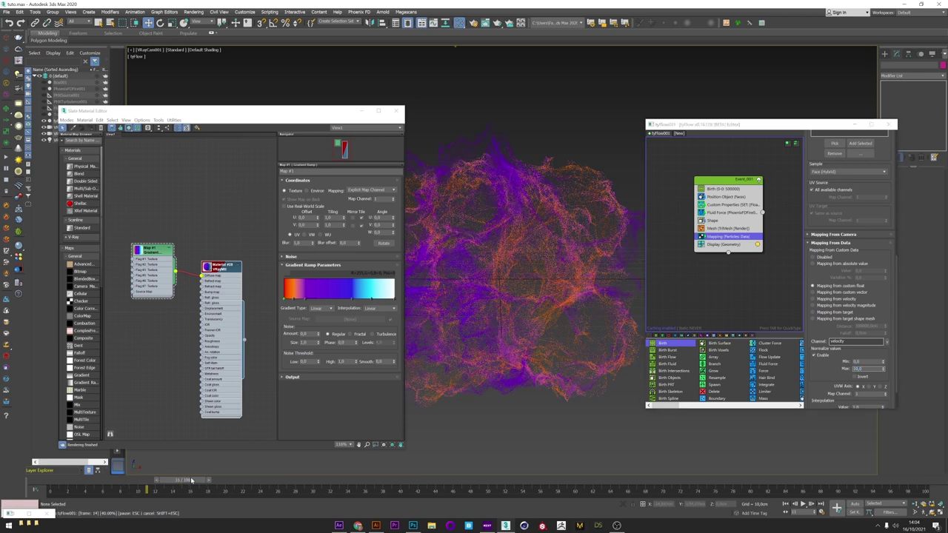
left_click(712, 220)
left_click(722, 189)
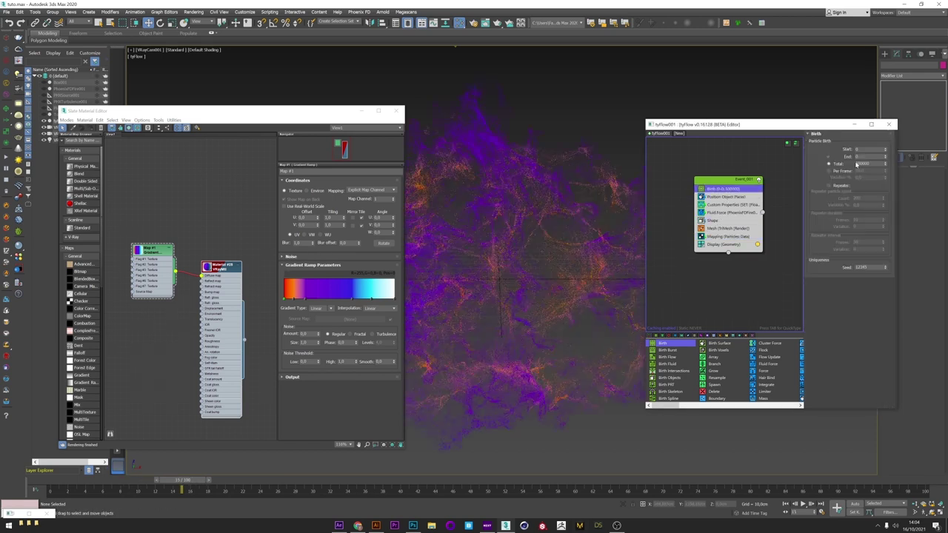
key("Return")
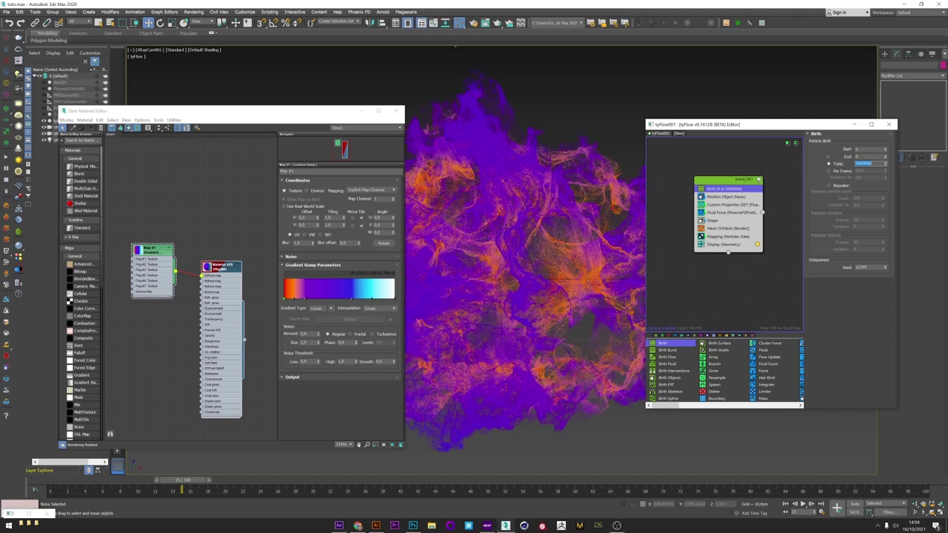
Step: Render the current frame in V-Ray and add a Filmic tonemap correction layer in the frame buffer
key("shift+q")
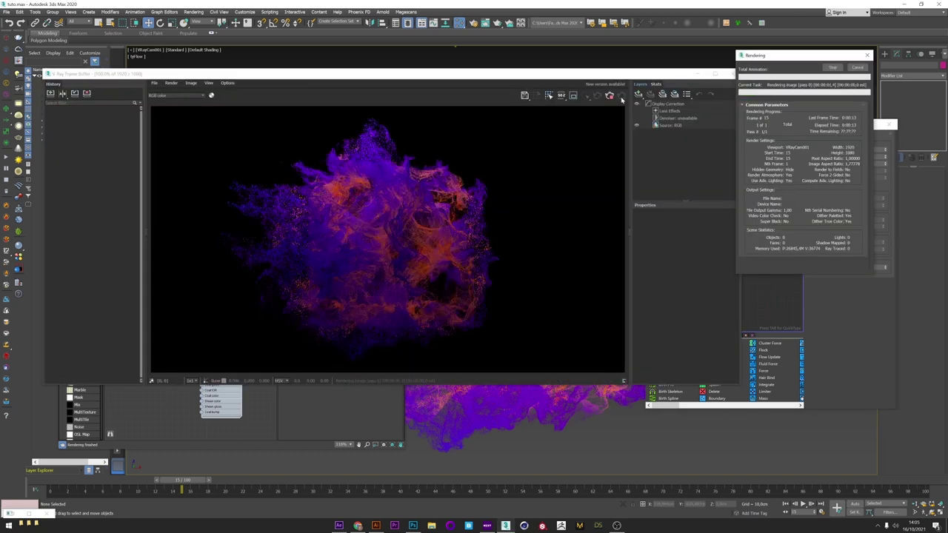
right_click(670, 112)
mouse_move(682, 148)
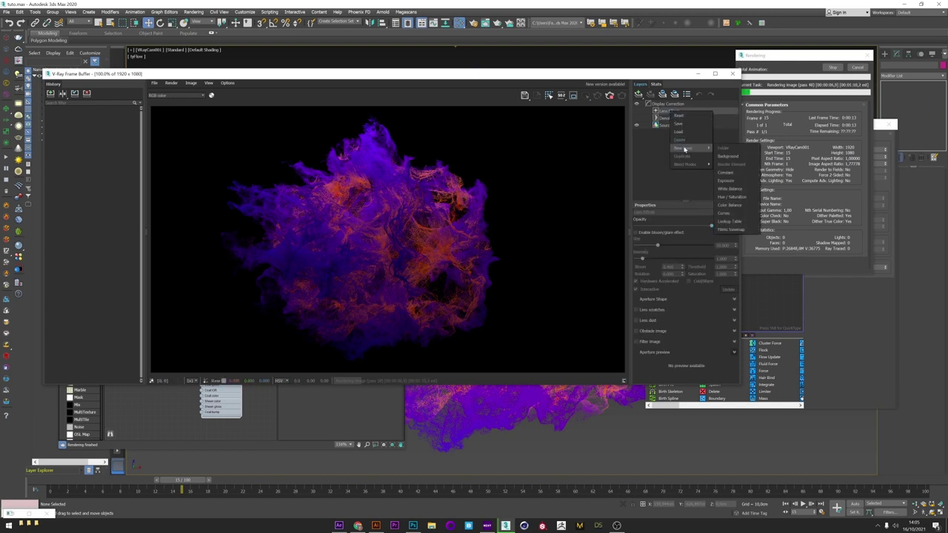
left_click(737, 231)
Step: Adjust the Filmic tonemap's shoulder strength to brighten the particles, and cancel the running render
left_click_drag(645, 268, 663, 294)
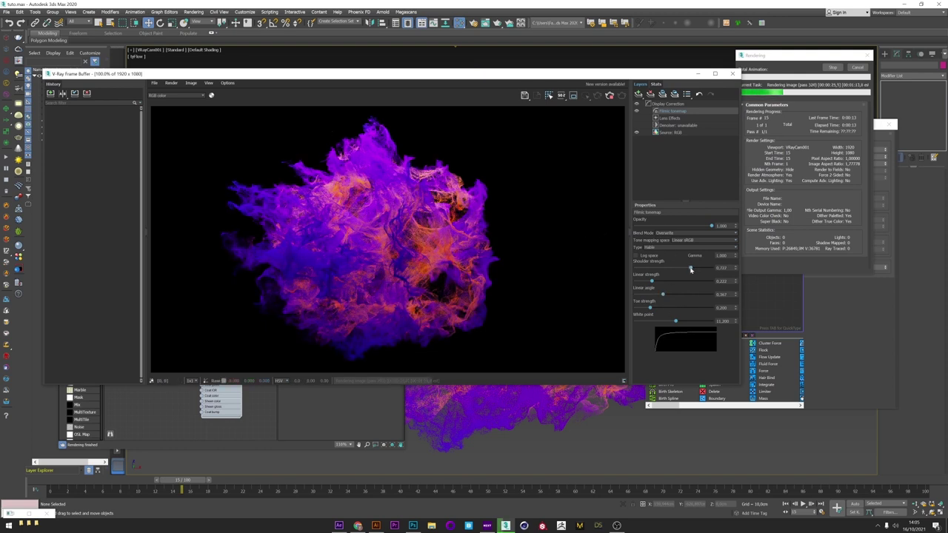
left_click_drag(691, 268, 680, 270)
left_click(859, 68)
left_click(859, 68)
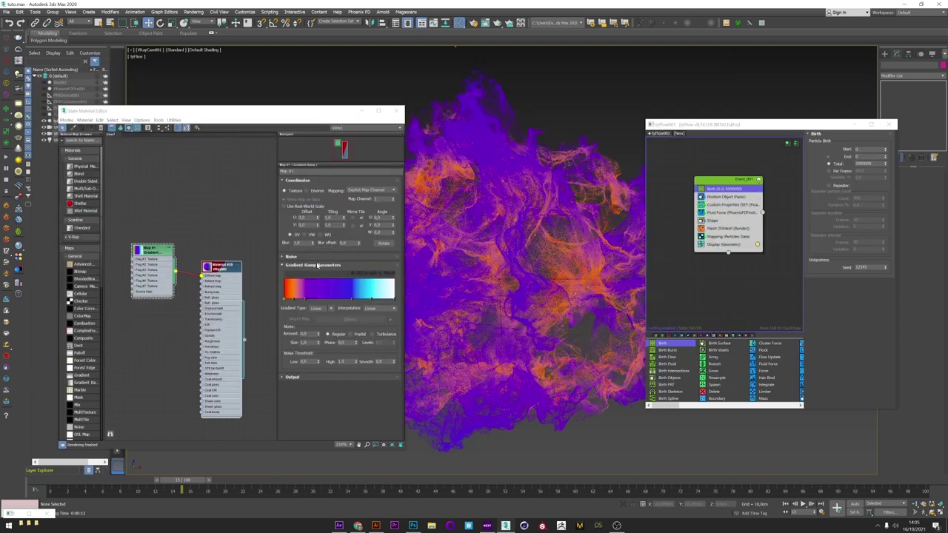
Step: Change the Custom Properties operator's custom float to Position Magnitude and select the Mapping operator
left_click(724, 205)
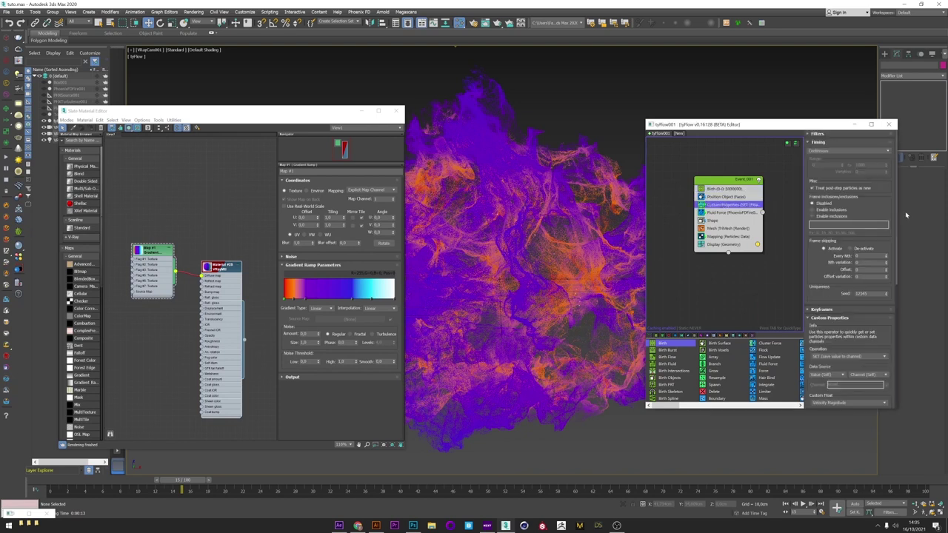
scroll(891, 274, "down", 3)
scroll(890, 274, "down", 1)
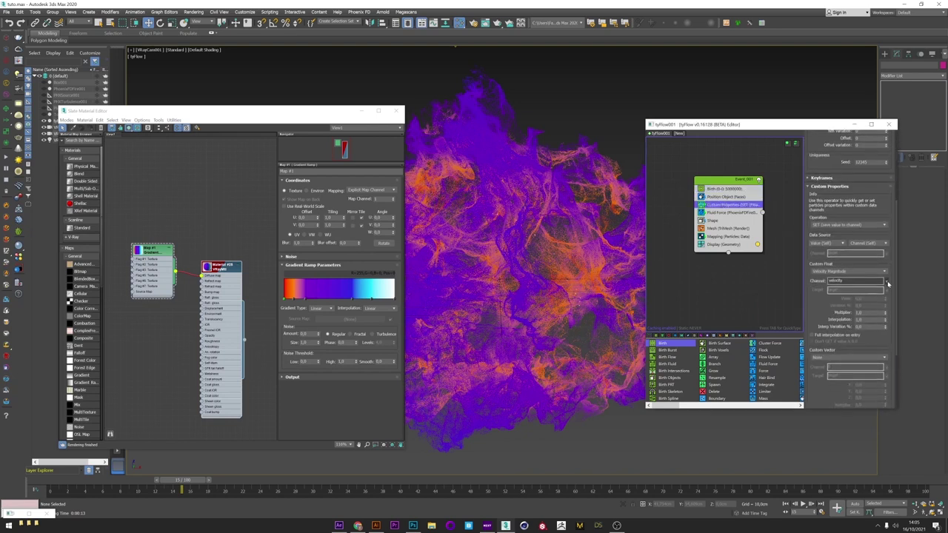
left_click(831, 272)
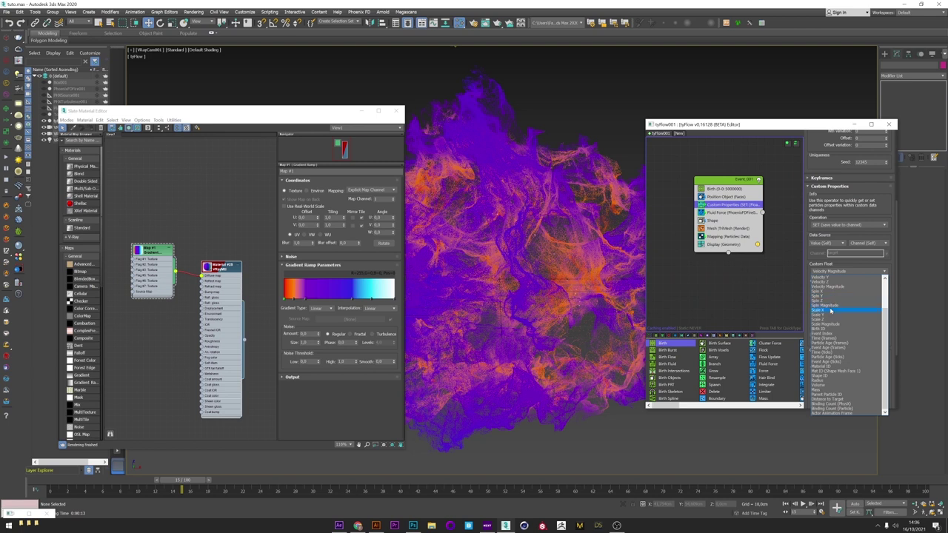
scroll(832, 317, "up", 3)
left_click(828, 306)
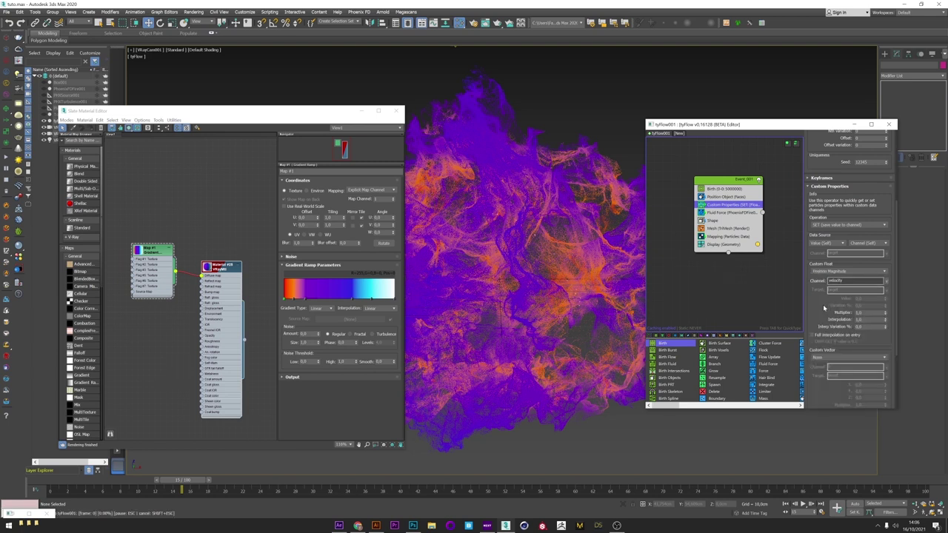
left_click(728, 236)
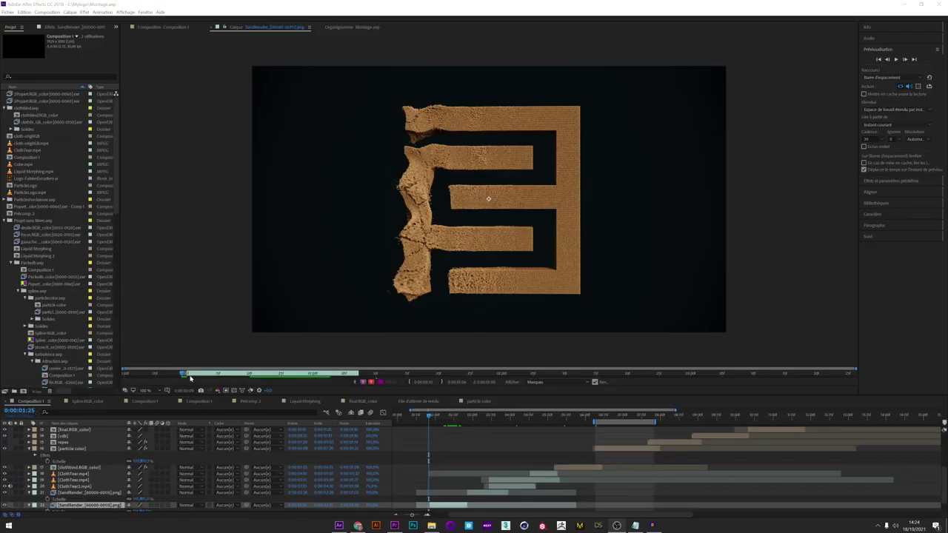
Step: Switch to After Effects and scrub through the sand render layer to review the crumbling logo animation
mouse_move(190, 377)
left_mouse_down()
mouse_move(365, 375)
mouse_move(204, 374)
left_mouse_up()
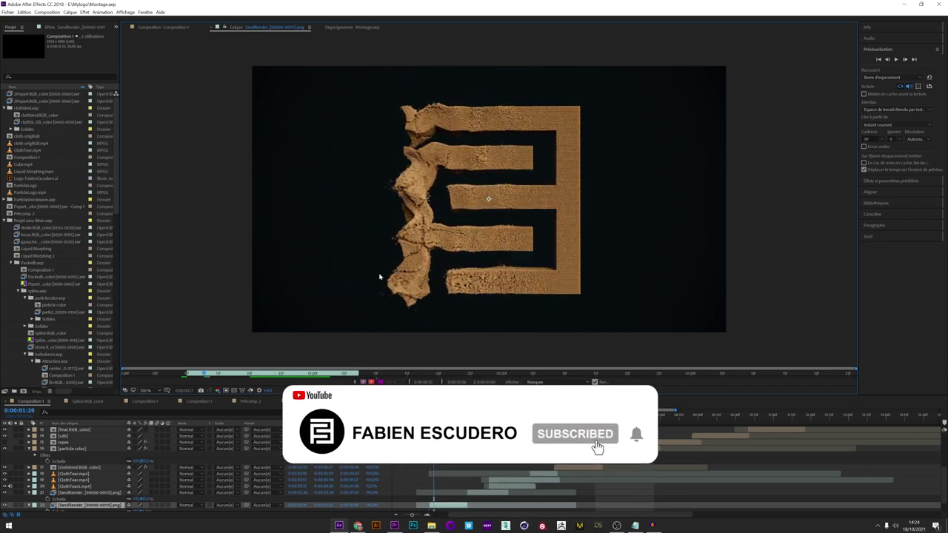
left_click(198, 376)
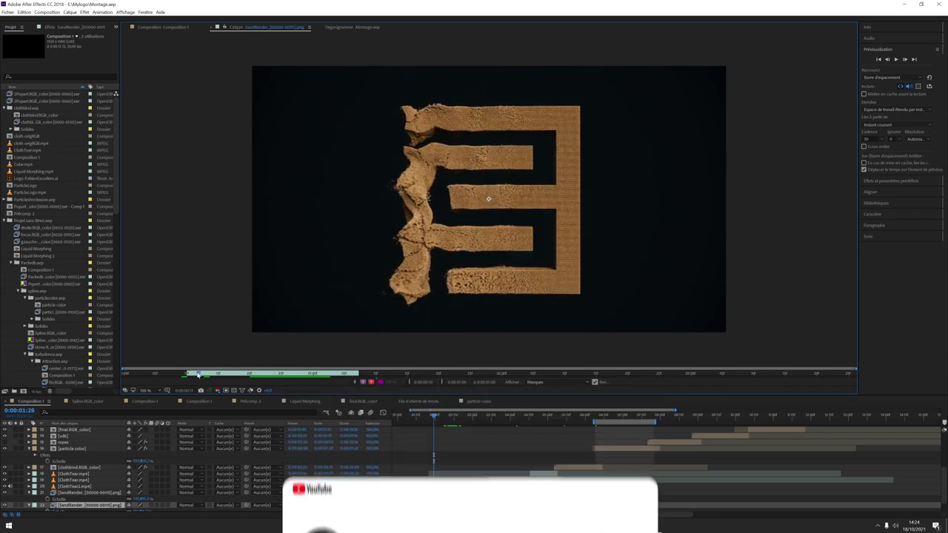
left_click_drag(198, 376, 311, 376)
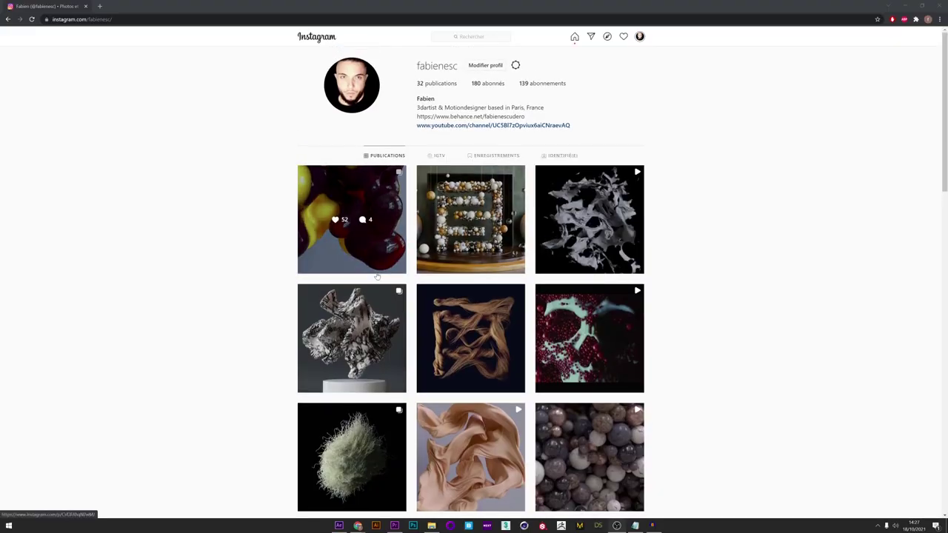
Step: Switch to the browser and look through the posts on the artist's Instagram profile
scroll(391, 353, "down", 2)
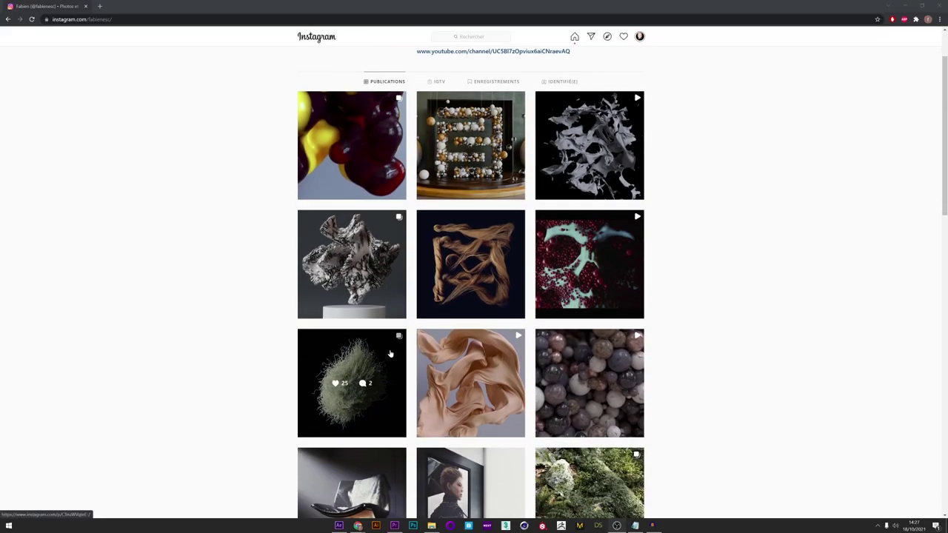